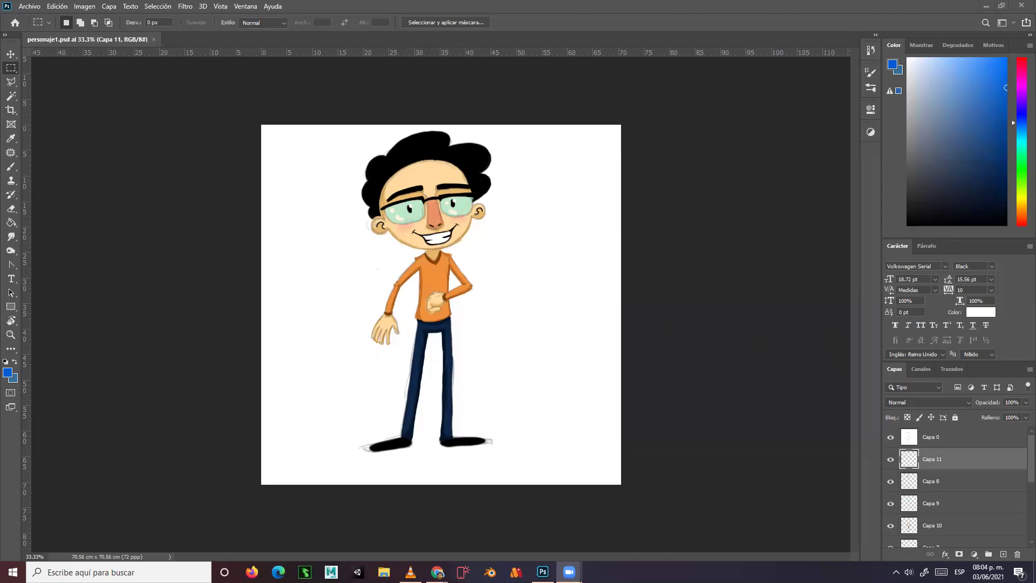
# Check the reference sketch in the Chrome WhatsApp window, and create a 2000 x 1000 px document at 72 ppi in Photoshop
pyautogui.click(437, 572)
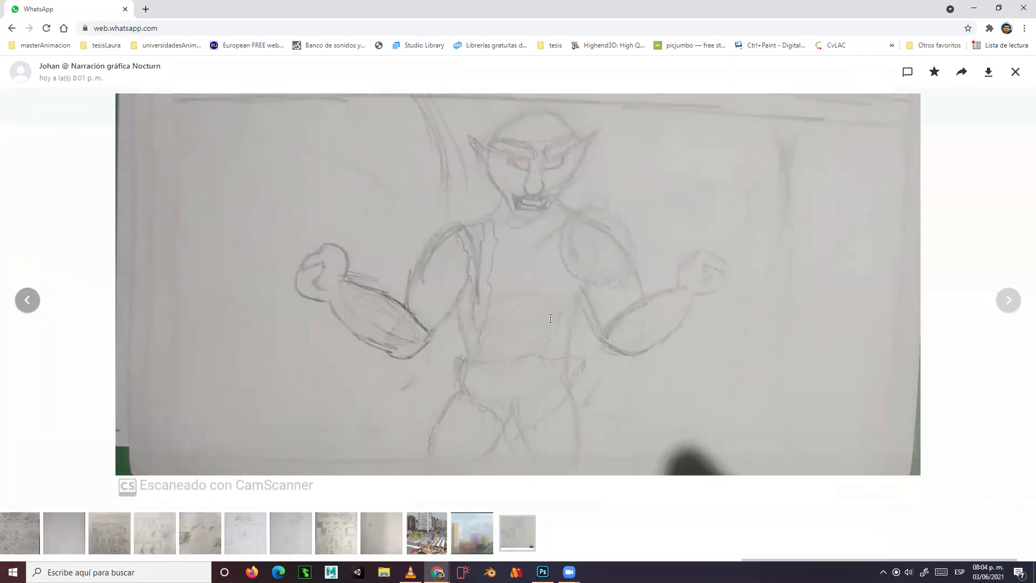
pyautogui.click(974, 9)
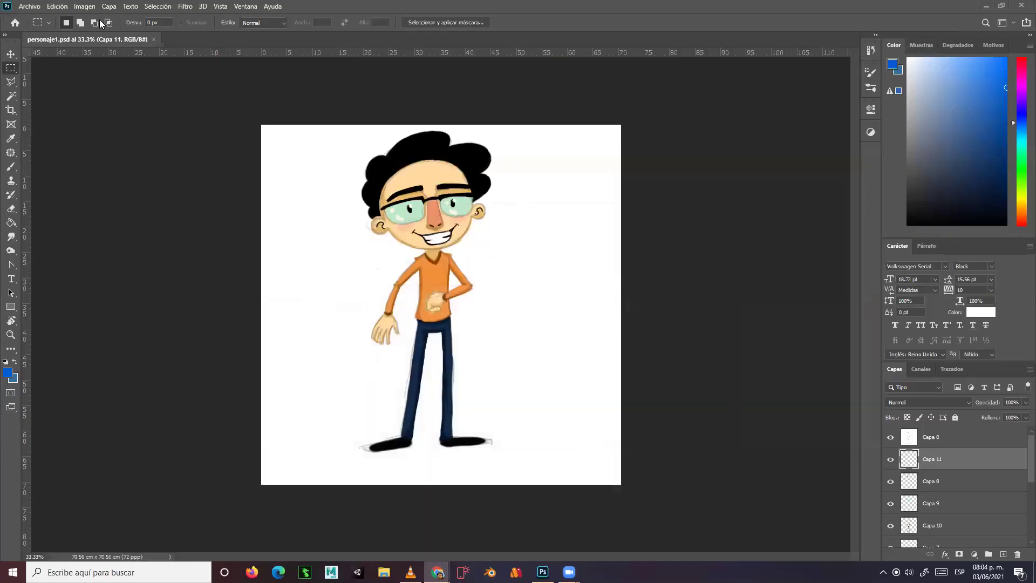
pyautogui.click(30, 6)
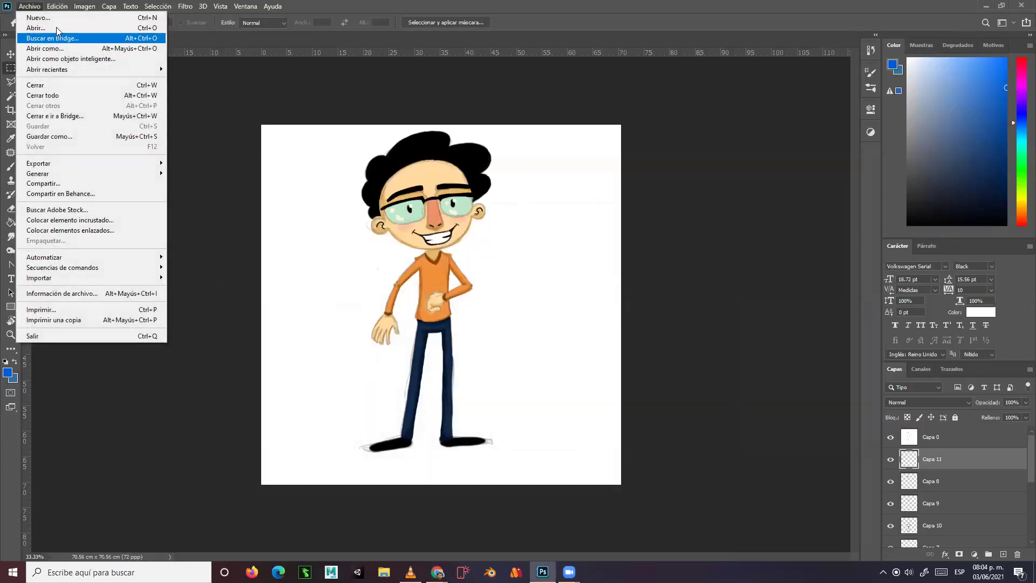
pyautogui.click(58, 19)
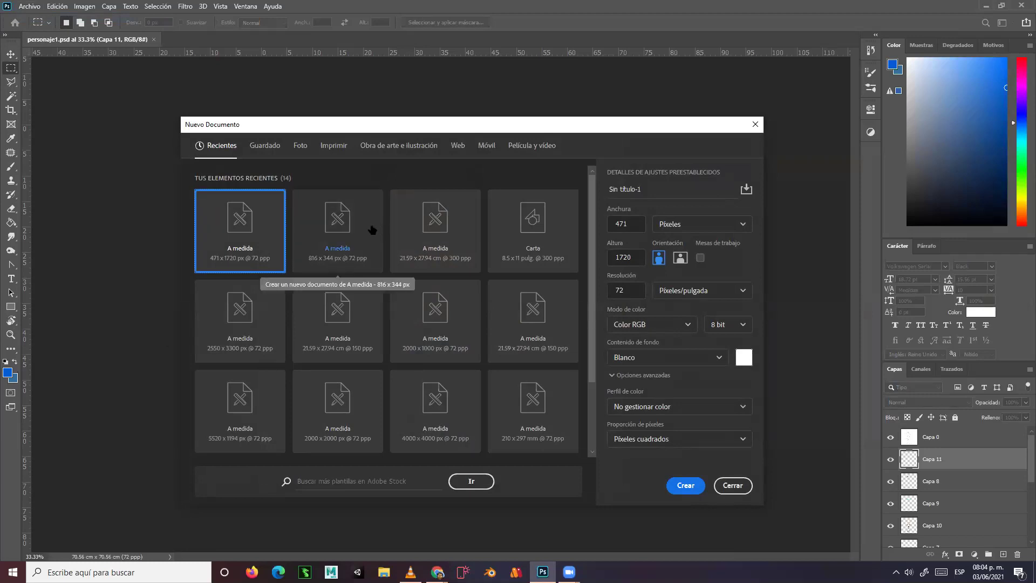
pyautogui.click(424, 337)
pyautogui.click(685, 485)
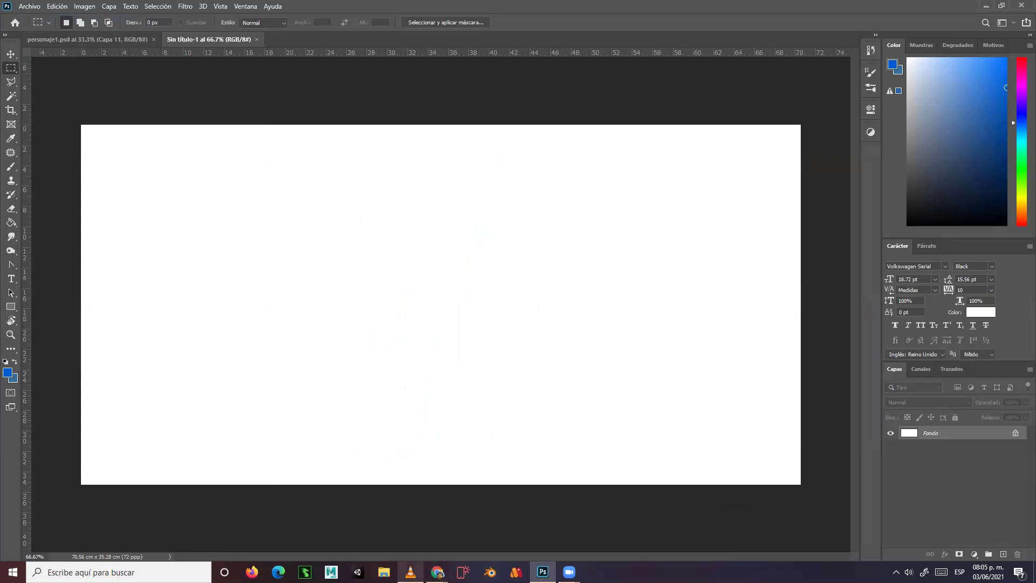
# Examine the pose of the pointy-eared character sketch in the WhatsApp window in Chrome, and return to Photoshop
pyautogui.moveTo(437, 570)
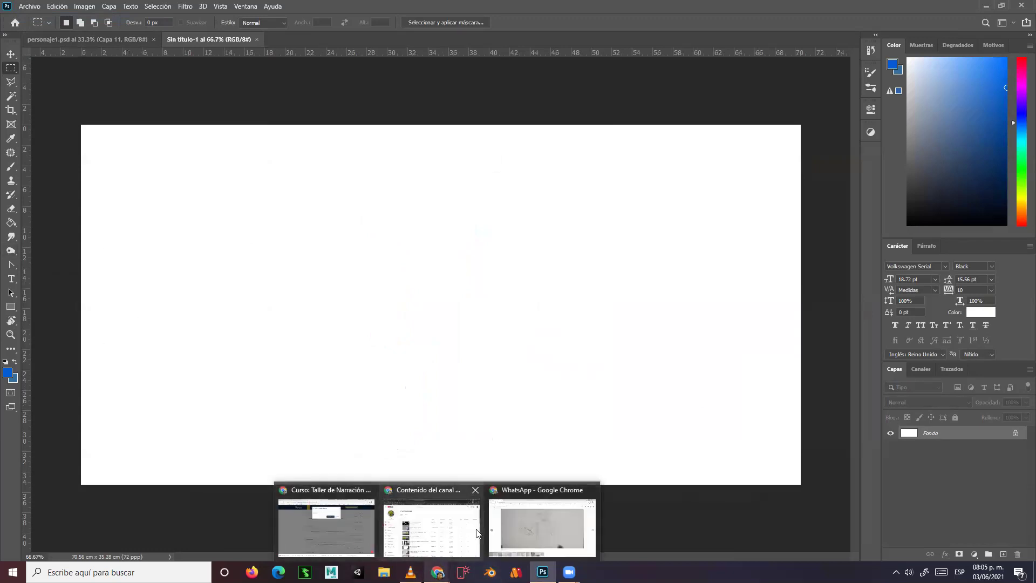
pyautogui.click(516, 529)
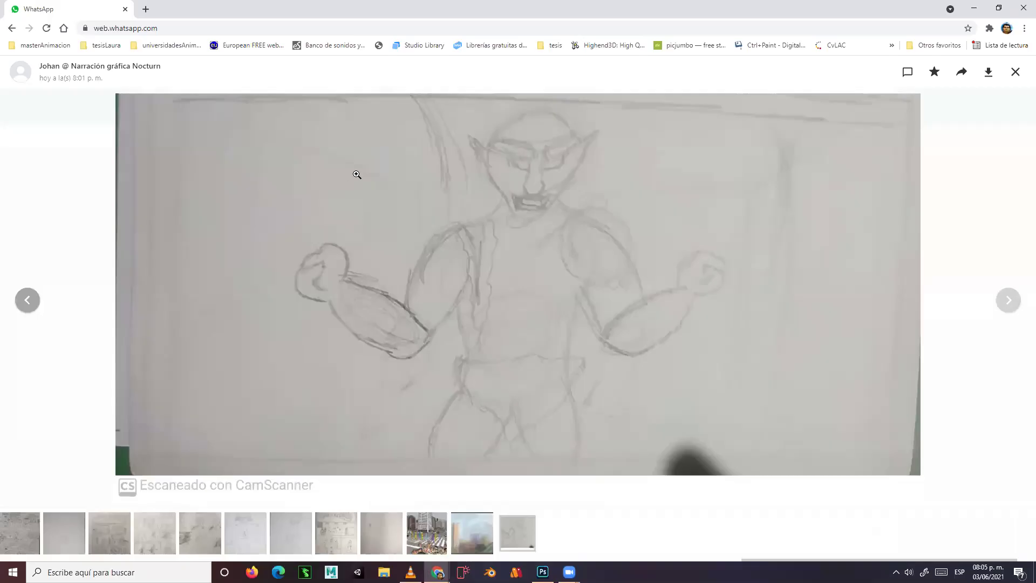
pyautogui.moveTo(67, 11); pyautogui.dragTo(0, 17)
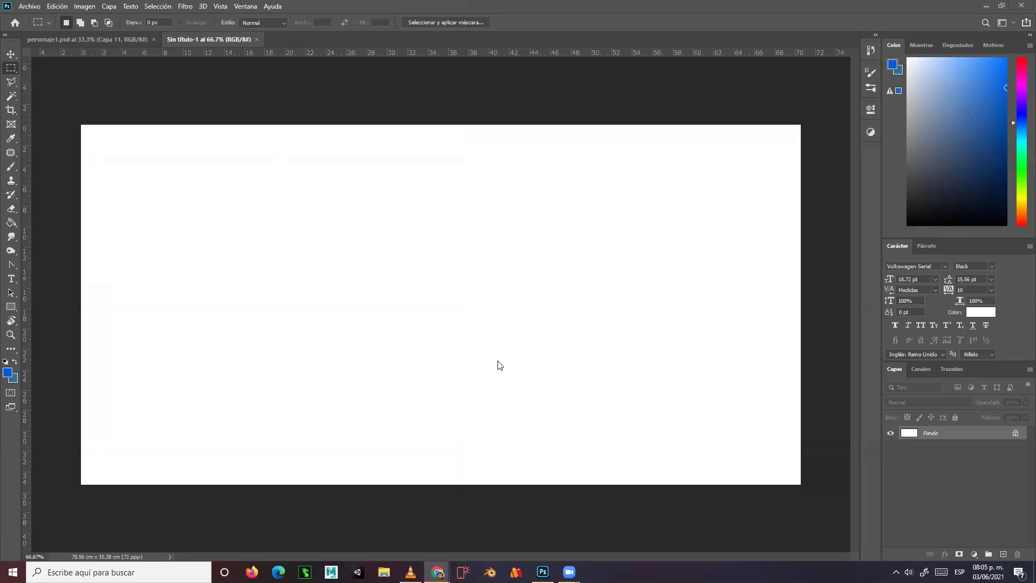
# Activate the Brush tool and set the brush size to 4 px
pyautogui.click(11, 169)
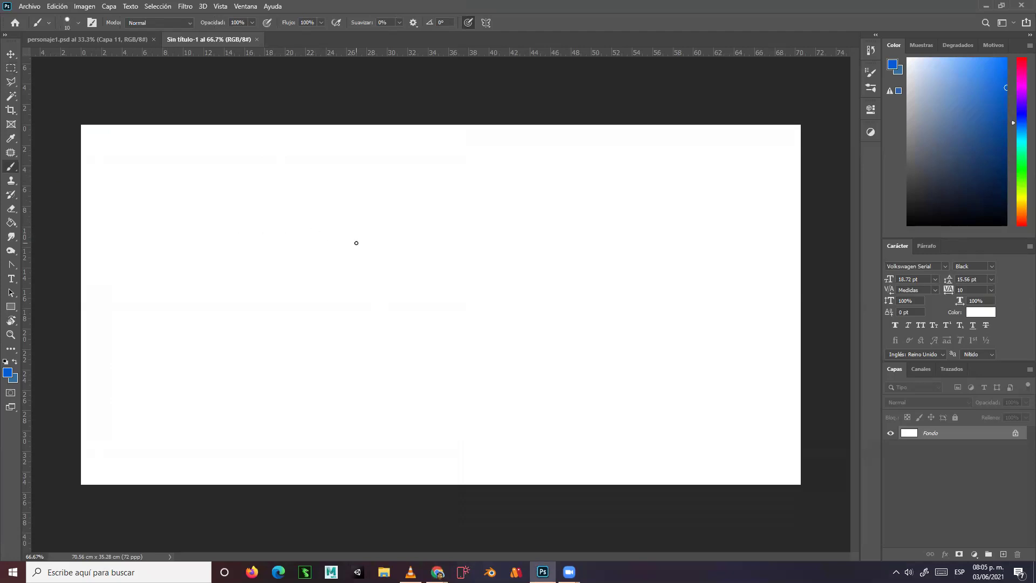
pyautogui.rightClick(480, 250)
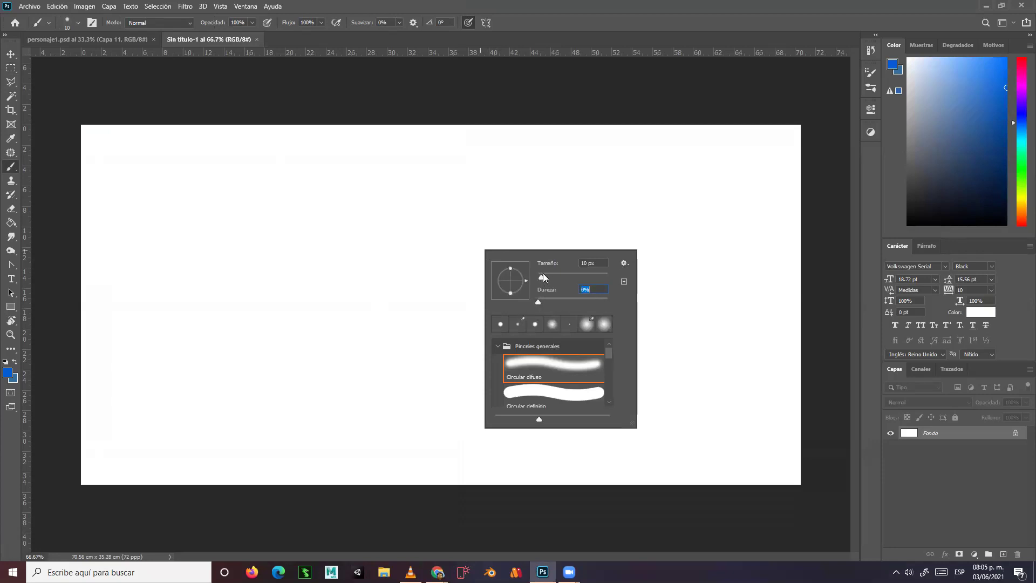
pyautogui.click(599, 263)
pyautogui.write('4')
pyautogui.press('Return')
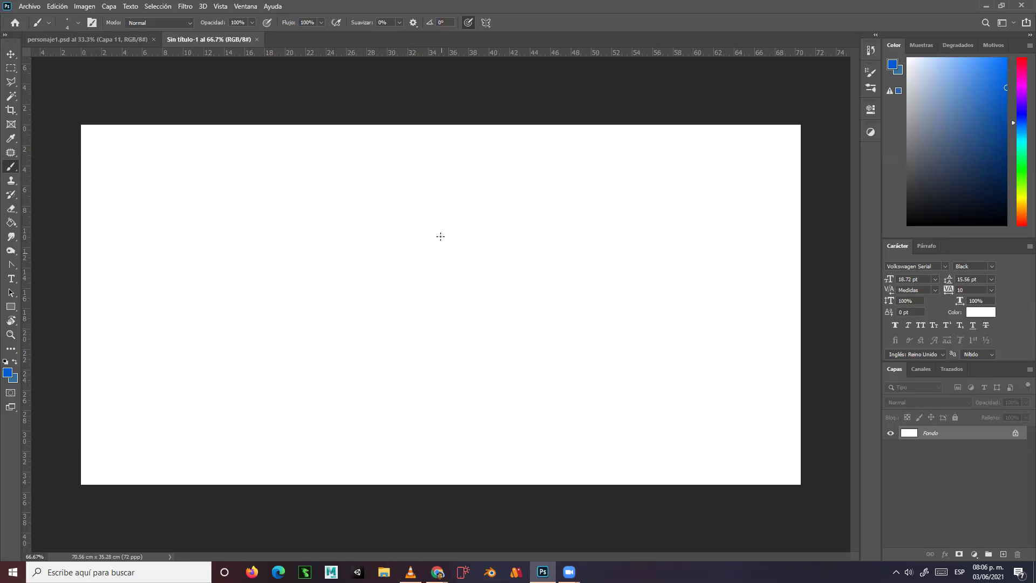
# Sketch an S-shaped line of action in blue from the upper middle of the canvas down to its lower edge
pyautogui.moveTo(424, 203)
pyautogui.mouseDown()
pyautogui.moveTo(407, 254)
pyautogui.moveTo(424, 206)
pyautogui.moveTo(413, 258)
pyautogui.moveTo(461, 326)
pyautogui.mouseUp()
pyautogui.moveTo(437, 292); pyautogui.dragTo(474, 377)
pyautogui.moveTo(455, 316); pyautogui.dragTo(466, 400)
pyautogui.moveTo(460, 341)
pyautogui.mouseDown()
pyautogui.moveTo(451, 411)
pyautogui.moveTo(460, 366)
pyautogui.moveTo(421, 482)
pyautogui.mouseUp()
pyautogui.moveTo(432, 442); pyautogui.dragTo(422, 483)
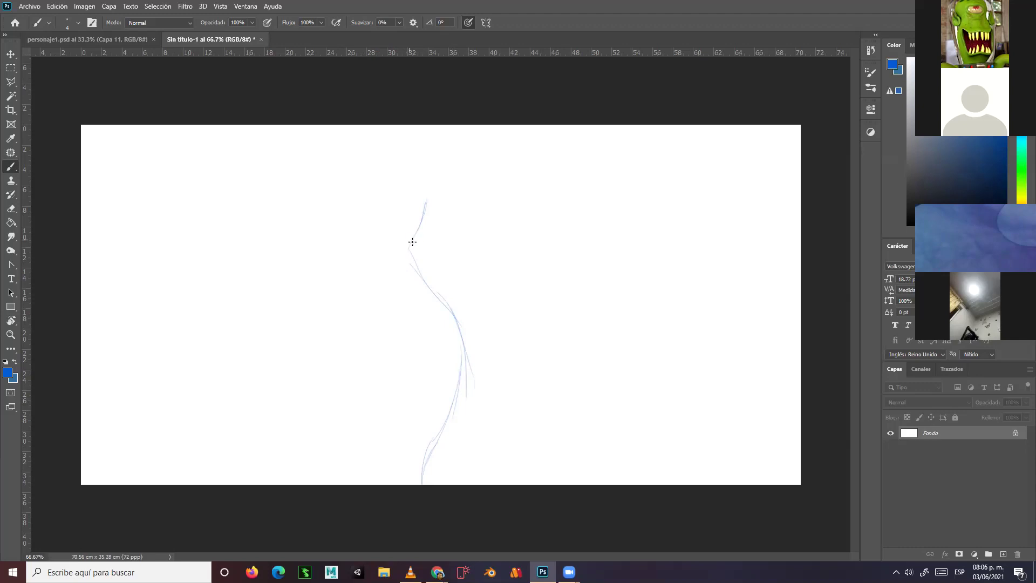
# Sketch the neck joints, the round head and its vertical centre line at the upper end of the line of action
pyautogui.moveTo(408, 243); pyautogui.dragTo(416, 232)
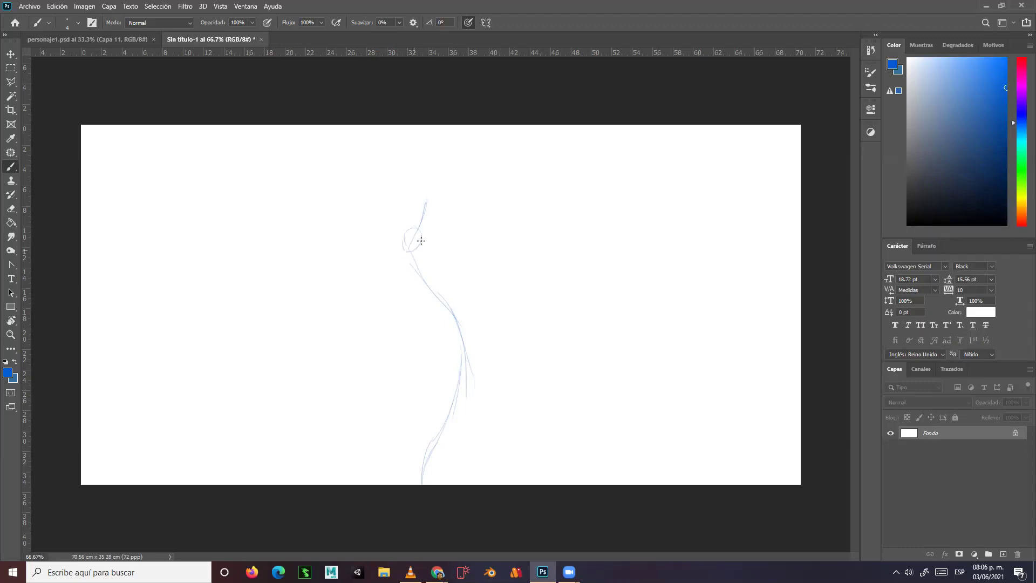
pyautogui.moveTo(400, 181); pyautogui.dragTo(408, 231)
pyautogui.moveTo(407, 165); pyautogui.dragTo(396, 215)
pyautogui.moveTo(443, 161)
pyautogui.mouseDown()
pyautogui.moveTo(459, 213)
pyautogui.moveTo(434, 237)
pyautogui.moveTo(388, 229)
pyautogui.moveTo(394, 167)
pyautogui.mouseUp()
pyautogui.moveTo(404, 238)
pyautogui.mouseDown()
pyautogui.moveTo(429, 252)
pyautogui.moveTo(406, 254)
pyautogui.moveTo(424, 261)
pyautogui.moveTo(421, 250)
pyautogui.moveTo(405, 254)
pyautogui.moveTo(410, 228)
pyautogui.moveTo(425, 255)
pyautogui.moveTo(406, 268)
pyautogui.moveTo(430, 253)
pyautogui.moveTo(411, 249)
pyautogui.moveTo(438, 255)
pyautogui.moveTo(361, 275)
pyautogui.moveTo(390, 256)
pyautogui.mouseUp()
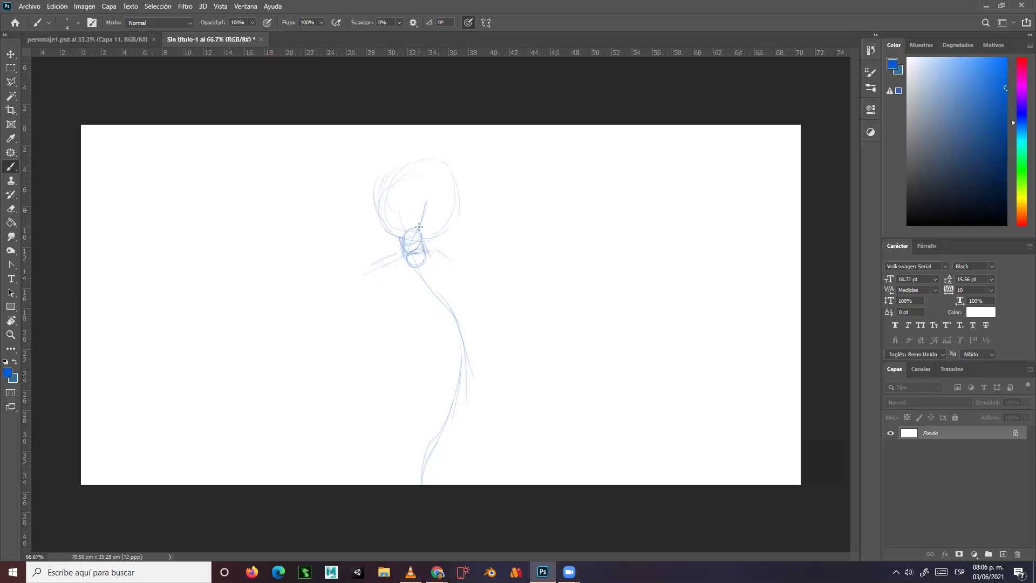
pyautogui.moveTo(424, 142); pyautogui.dragTo(426, 207)
# Sketch the shoulder lines and the box-shaped chest around the line of action below the neck
pyautogui.moveTo(377, 268)
pyautogui.mouseDown()
pyautogui.moveTo(383, 306)
pyautogui.moveTo(417, 314)
pyautogui.mouseUp()
pyautogui.moveTo(430, 251)
pyautogui.mouseDown()
pyautogui.moveTo(461, 258)
pyautogui.moveTo(472, 281)
pyautogui.mouseUp()
pyautogui.moveTo(374, 297)
pyautogui.mouseDown()
pyautogui.moveTo(432, 325)
pyautogui.moveTo(401, 306)
pyautogui.moveTo(475, 298)
pyautogui.moveTo(478, 288)
pyautogui.moveTo(449, 326)
pyautogui.mouseUp()
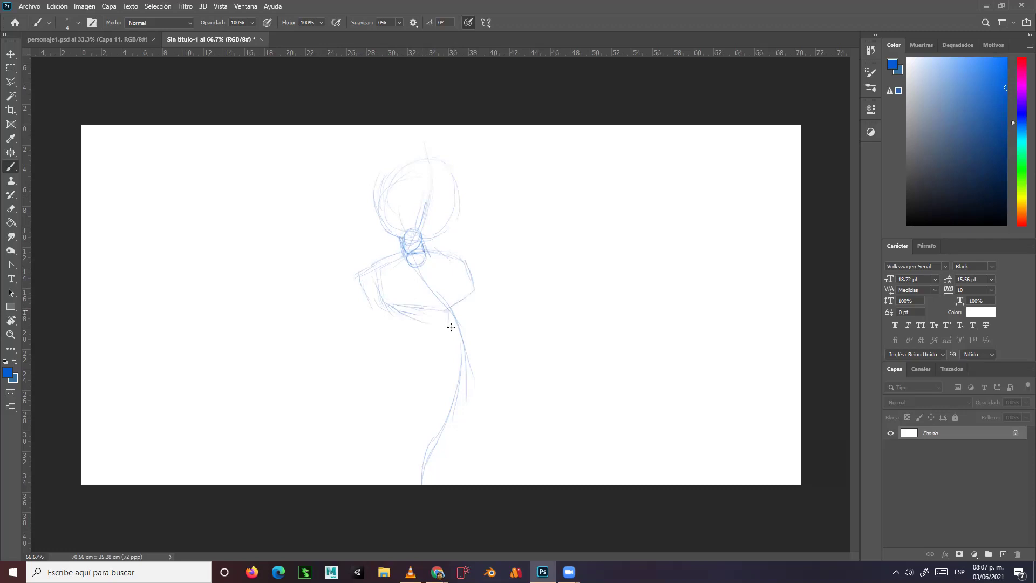
pyautogui.moveTo(381, 323)
pyautogui.mouseDown()
pyautogui.moveTo(442, 331)
pyautogui.moveTo(480, 316)
pyautogui.moveTo(448, 344)
pyautogui.mouseUp()
pyautogui.moveTo(373, 272)
pyautogui.mouseDown()
pyautogui.moveTo(376, 321)
pyautogui.moveTo(386, 296)
pyautogui.moveTo(371, 267)
pyautogui.moveTo(374, 277)
pyautogui.moveTo(370, 269)
pyautogui.moveTo(362, 278)
pyautogui.moveTo(386, 258)
pyautogui.mouseUp()
pyautogui.moveTo(388, 308); pyautogui.dragTo(378, 330)
pyautogui.moveTo(362, 292)
pyautogui.mouseDown()
pyautogui.moveTo(377, 328)
pyautogui.moveTo(413, 335)
pyautogui.moveTo(402, 327)
pyautogui.moveTo(456, 313)
pyautogui.moveTo(483, 279)
pyautogui.mouseUp()
pyautogui.moveTo(438, 249)
pyautogui.mouseDown()
pyautogui.moveTo(473, 258)
pyautogui.moveTo(479, 300)
pyautogui.moveTo(478, 282)
pyautogui.moveTo(455, 336)
pyautogui.moveTo(484, 309)
pyautogui.moveTo(461, 333)
pyautogui.mouseUp()
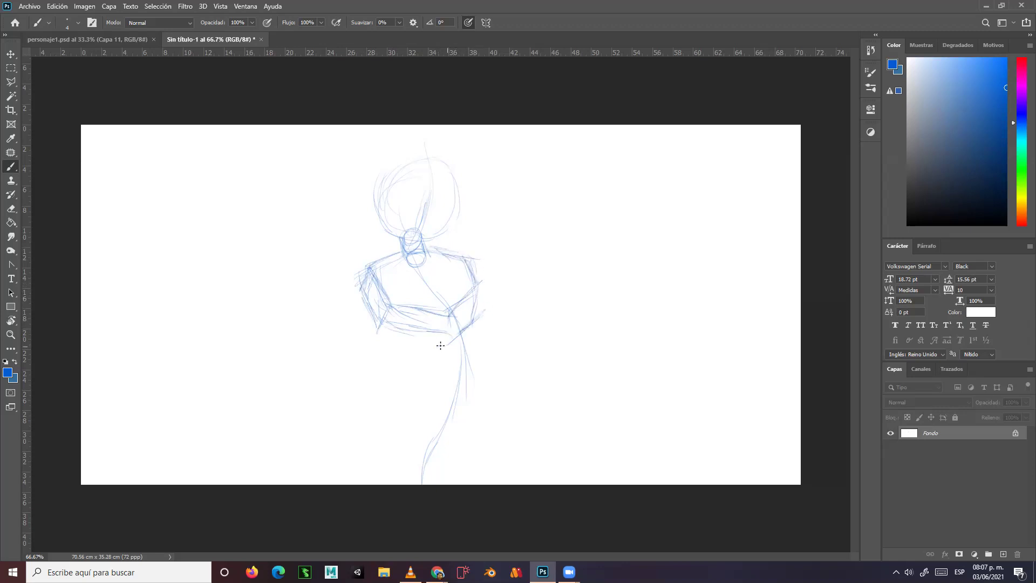
# Sketch the waist and the box-shaped pelvis below the chest, and redraw the top contour of the head
pyautogui.moveTo(395, 323); pyautogui.dragTo(424, 354)
pyautogui.moveTo(475, 303); pyautogui.dragTo(480, 339)
pyautogui.moveTo(380, 327)
pyautogui.mouseDown()
pyautogui.moveTo(444, 358)
pyautogui.moveTo(430, 363)
pyautogui.moveTo(461, 365)
pyautogui.moveTo(476, 349)
pyautogui.moveTo(464, 368)
pyautogui.moveTo(476, 328)
pyautogui.mouseUp()
pyautogui.moveTo(392, 329)
pyautogui.mouseDown()
pyautogui.moveTo(427, 359)
pyautogui.moveTo(402, 329)
pyautogui.moveTo(433, 347)
pyautogui.mouseUp()
pyautogui.moveTo(428, 352)
pyautogui.mouseDown()
pyautogui.moveTo(439, 343)
pyautogui.moveTo(463, 369)
pyautogui.moveTo(423, 369)
pyautogui.moveTo(422, 393)
pyautogui.mouseUp()
pyautogui.moveTo(426, 364)
pyautogui.mouseDown()
pyautogui.moveTo(424, 390)
pyautogui.moveTo(440, 373)
pyautogui.moveTo(419, 399)
pyautogui.moveTo(471, 408)
pyautogui.moveTo(483, 386)
pyautogui.moveTo(472, 406)
pyautogui.moveTo(472, 355)
pyautogui.moveTo(487, 359)
pyautogui.moveTo(463, 411)
pyautogui.moveTo(412, 403)
pyautogui.moveTo(436, 422)
pyautogui.moveTo(494, 379)
pyautogui.moveTo(454, 428)
pyautogui.moveTo(479, 388)
pyautogui.mouseUp()
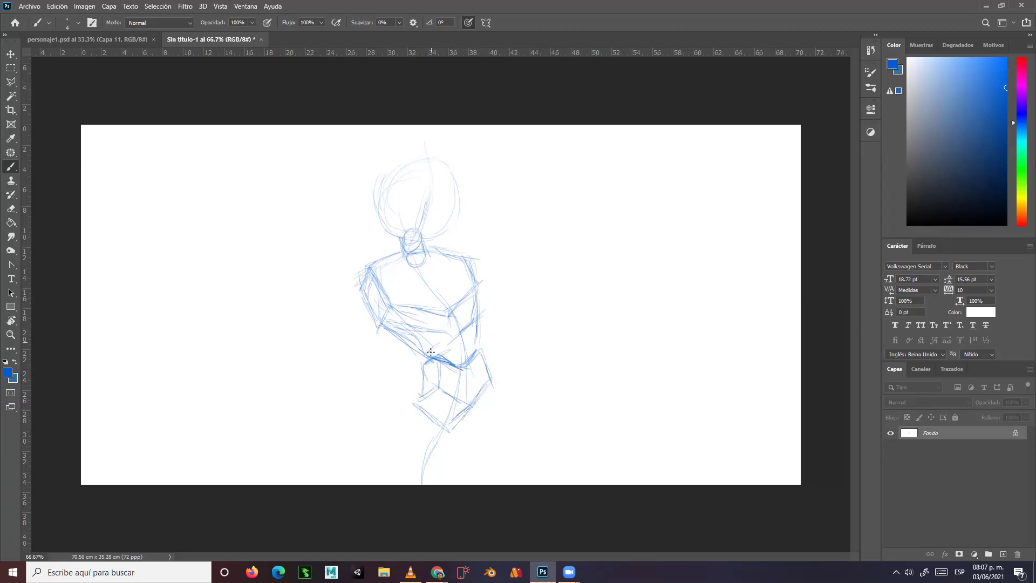
pyautogui.moveTo(479, 319); pyautogui.dragTo(483, 354)
pyautogui.moveTo(397, 162); pyautogui.dragTo(448, 160)
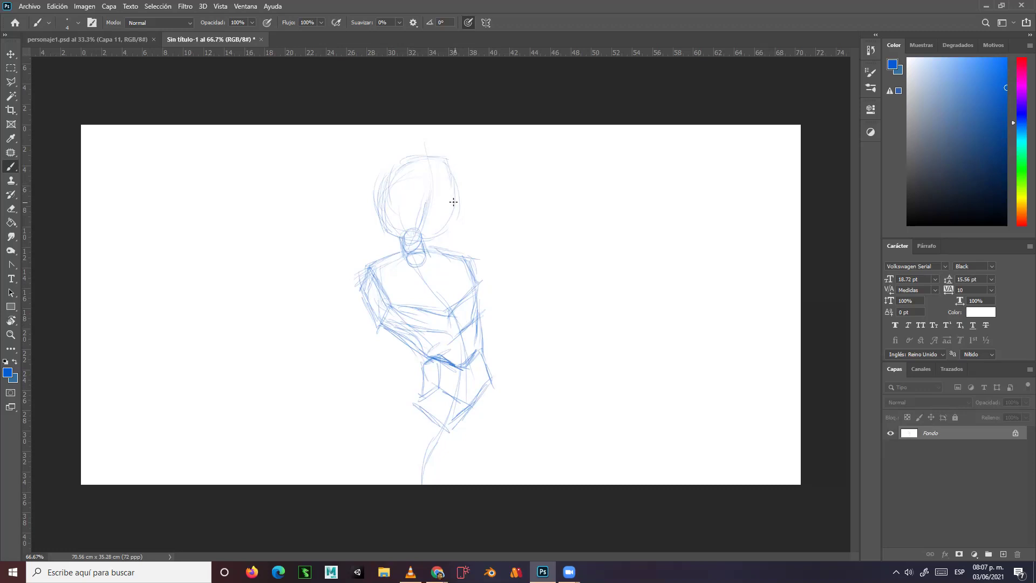
# Sketch the round hip joints and both spread thighs running from the pelvis to the canvas's lower edge
pyautogui.moveTo(425, 406)
pyautogui.mouseDown()
pyautogui.moveTo(432, 399)
pyautogui.moveTo(392, 473)
pyautogui.mouseUp()
pyautogui.moveTo(412, 430); pyautogui.dragTo(381, 482)
pyautogui.moveTo(483, 405)
pyautogui.mouseDown()
pyautogui.moveTo(478, 416)
pyautogui.moveTo(473, 400)
pyautogui.moveTo(522, 482)
pyautogui.moveTo(508, 434)
pyautogui.mouseUp()
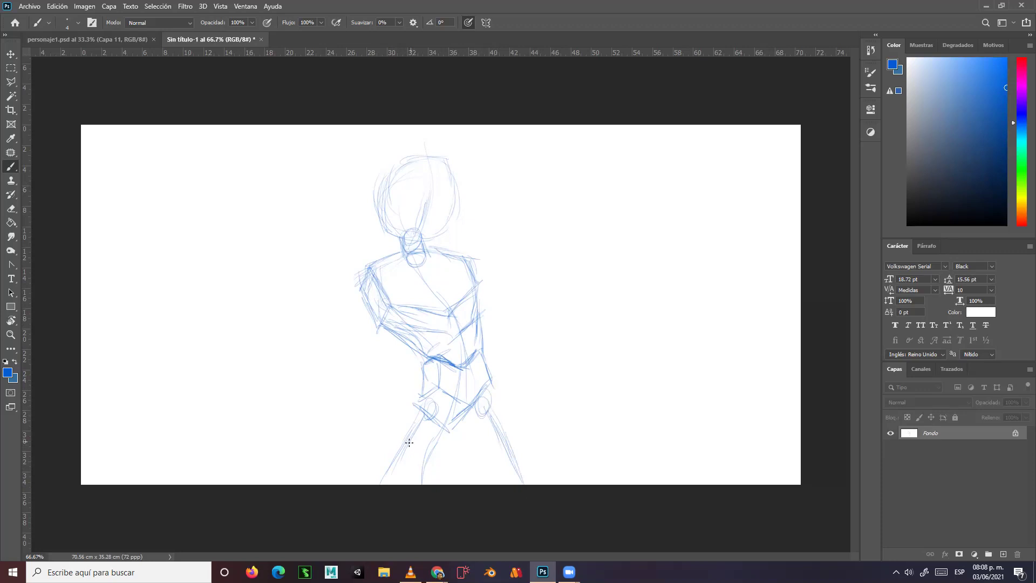
pyautogui.moveTo(424, 413); pyautogui.dragTo(390, 466)
# Sketch round shoulder joints and the upper arms angled outward, ending in round elbow joints
pyautogui.moveTo(368, 260)
pyautogui.mouseDown()
pyautogui.moveTo(361, 290)
pyautogui.moveTo(354, 273)
pyautogui.mouseUp()
pyautogui.moveTo(462, 271); pyautogui.dragTo(475, 272)
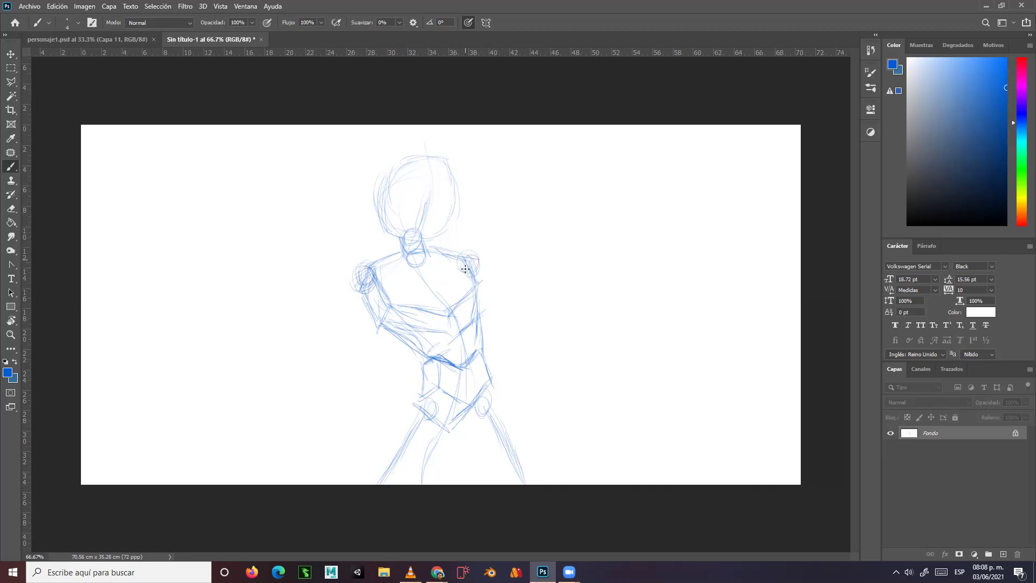
pyautogui.moveTo(361, 282); pyautogui.dragTo(333, 339)
pyautogui.moveTo(481, 275)
pyautogui.mouseDown()
pyautogui.moveTo(518, 328)
pyautogui.moveTo(528, 325)
pyautogui.mouseUp()
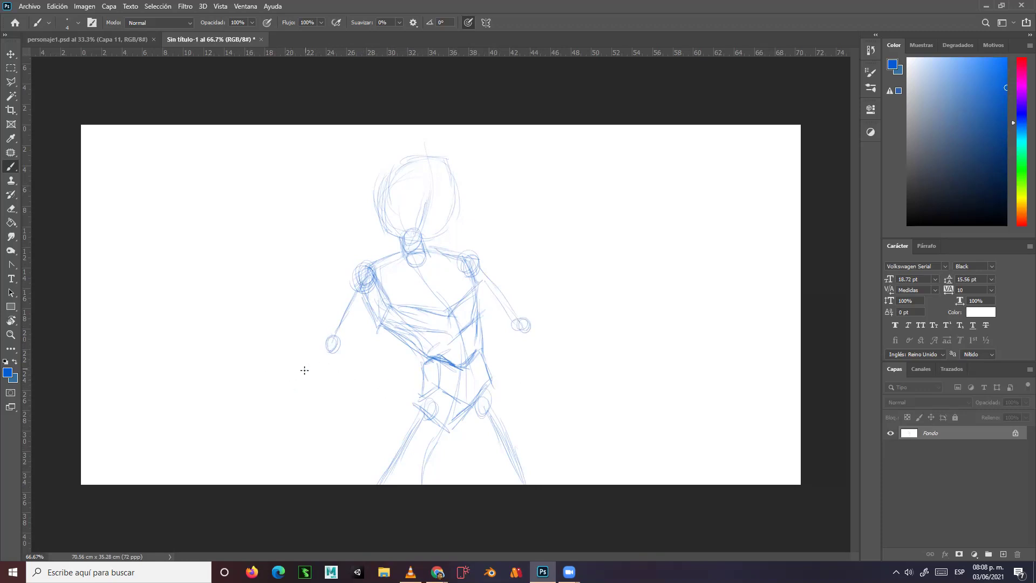
# Sketch forearms ending in large circles for the fists, and thicken both upper arms with parallel strokes
pyautogui.moveTo(301, 369)
pyautogui.mouseDown()
pyautogui.moveTo(339, 346)
pyautogui.moveTo(328, 394)
pyautogui.moveTo(310, 410)
pyautogui.moveTo(327, 368)
pyautogui.moveTo(305, 367)
pyautogui.moveTo(303, 397)
pyautogui.moveTo(298, 384)
pyautogui.moveTo(328, 335)
pyautogui.moveTo(338, 346)
pyautogui.moveTo(331, 386)
pyautogui.moveTo(304, 415)
pyautogui.moveTo(294, 369)
pyautogui.moveTo(312, 361)
pyautogui.moveTo(338, 390)
pyautogui.moveTo(303, 406)
pyautogui.mouseUp()
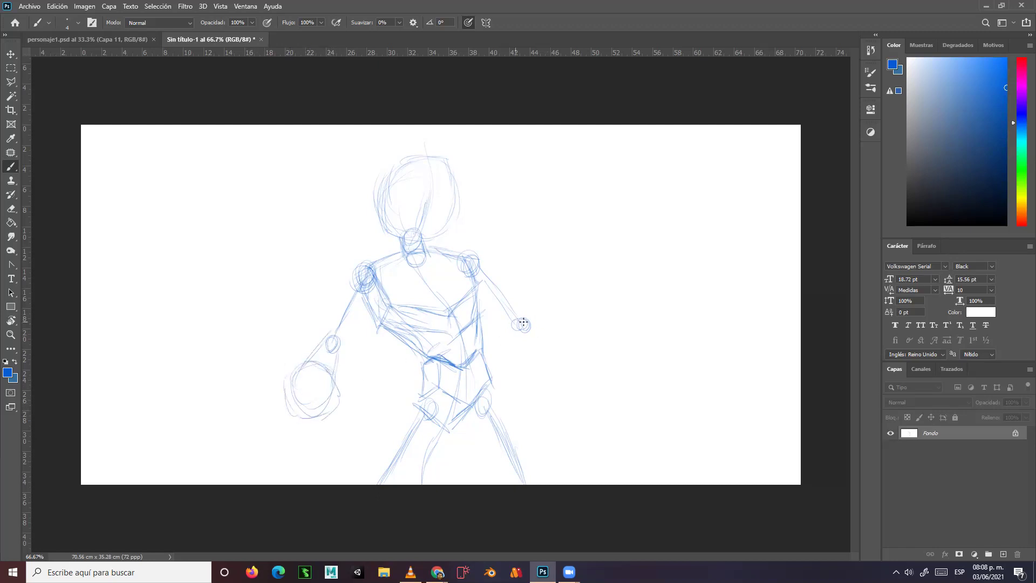
pyautogui.moveTo(551, 315)
pyautogui.mouseDown()
pyautogui.moveTo(568, 333)
pyautogui.moveTo(556, 331)
pyautogui.moveTo(588, 327)
pyautogui.moveTo(587, 316)
pyautogui.moveTo(588, 338)
pyautogui.moveTo(521, 337)
pyautogui.moveTo(530, 345)
pyautogui.moveTo(539, 314)
pyautogui.moveTo(521, 314)
pyautogui.moveTo(584, 308)
pyautogui.moveTo(589, 329)
pyautogui.moveTo(546, 334)
pyautogui.moveTo(585, 339)
pyautogui.moveTo(543, 335)
pyautogui.moveTo(551, 345)
pyautogui.moveTo(520, 315)
pyautogui.moveTo(519, 330)
pyautogui.moveTo(542, 348)
pyautogui.moveTo(532, 311)
pyautogui.moveTo(572, 311)
pyautogui.moveTo(540, 311)
pyautogui.moveTo(519, 330)
pyautogui.moveTo(572, 354)
pyautogui.moveTo(557, 314)
pyautogui.moveTo(554, 348)
pyautogui.moveTo(588, 336)
pyautogui.moveTo(587, 321)
pyautogui.moveTo(568, 351)
pyautogui.mouseUp()
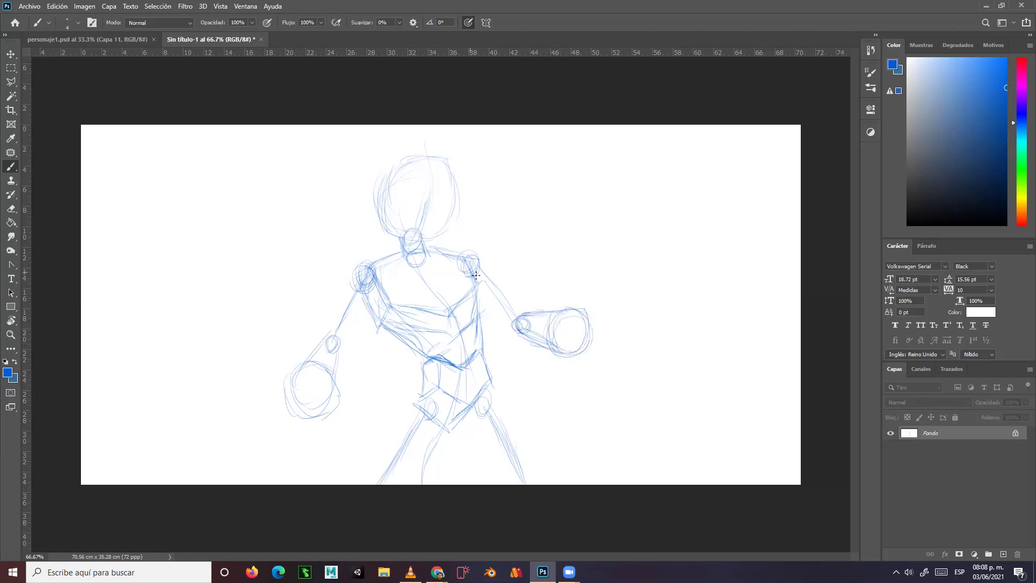
pyautogui.moveTo(479, 276); pyautogui.dragTo(506, 312)
pyautogui.moveTo(487, 274); pyautogui.dragTo(517, 313)
pyautogui.moveTo(351, 287)
pyautogui.mouseDown()
pyautogui.moveTo(326, 333)
pyautogui.moveTo(365, 295)
pyautogui.moveTo(340, 348)
pyautogui.mouseUp()
pyautogui.moveTo(344, 336); pyautogui.dragTo(362, 301)
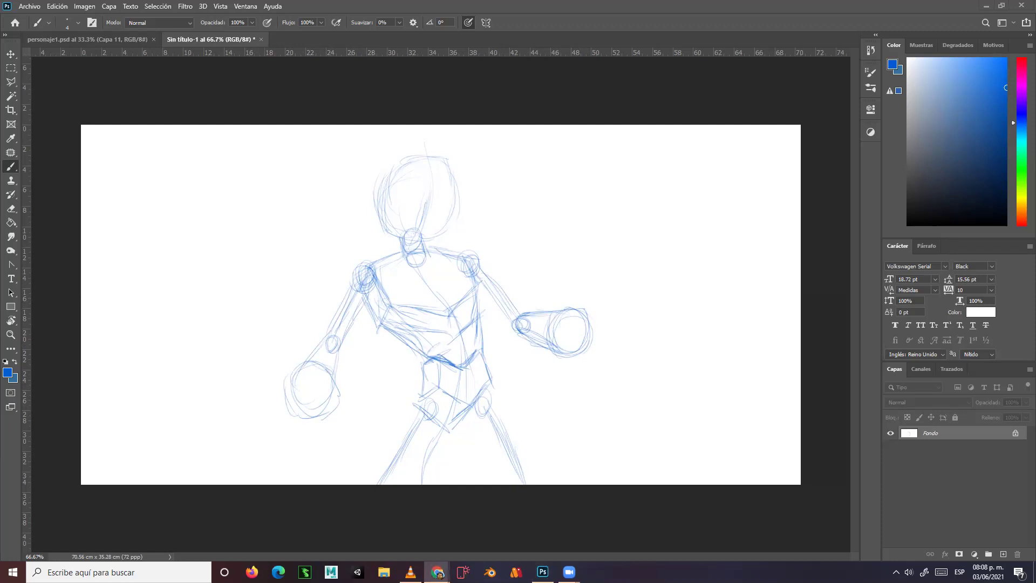
# Examine how the arms and fists are posed in the reference sketch in Chrome, and return to Photoshop
pyautogui.click(437, 572)
pyautogui.press('super+Up')
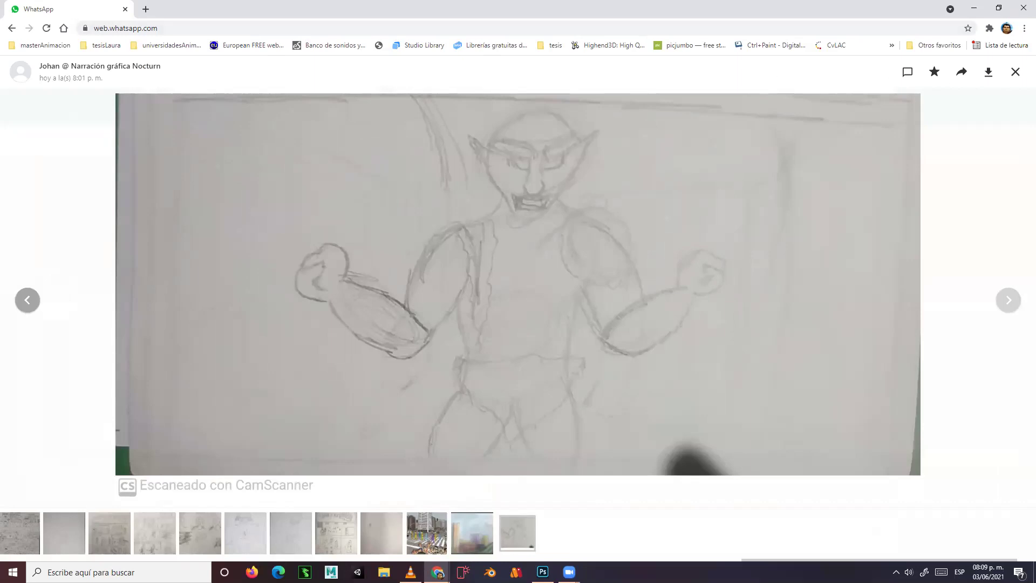
pyautogui.hotkey('alt', 'Tab')
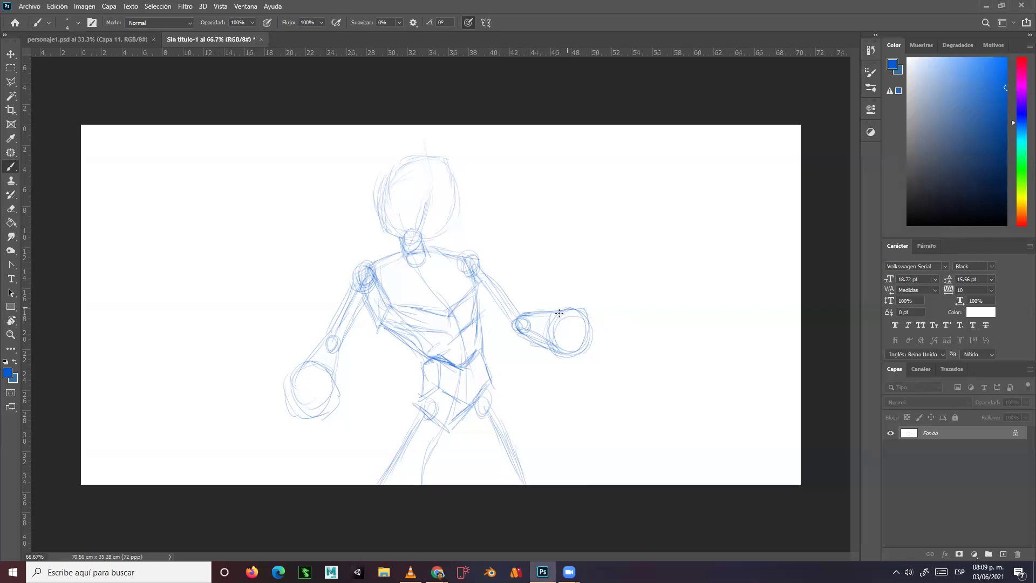
# Sketch the clenched fist with its thumb and fingers over the circle on the figure's right-hand side
pyautogui.moveTo(557, 307)
pyautogui.mouseDown()
pyautogui.moveTo(600, 303)
pyautogui.moveTo(601, 346)
pyautogui.mouseUp()
pyautogui.moveTo(573, 311)
pyautogui.mouseDown()
pyautogui.moveTo(575, 334)
pyautogui.moveTo(565, 337)
pyautogui.moveTo(561, 322)
pyautogui.mouseUp()
pyautogui.moveTo(592, 300)
pyautogui.mouseDown()
pyautogui.moveTo(601, 317)
pyautogui.moveTo(579, 321)
pyautogui.moveTo(599, 336)
pyautogui.moveTo(585, 348)
pyautogui.moveTo(600, 356)
pyautogui.moveTo(572, 357)
pyautogui.moveTo(584, 348)
pyautogui.mouseUp()
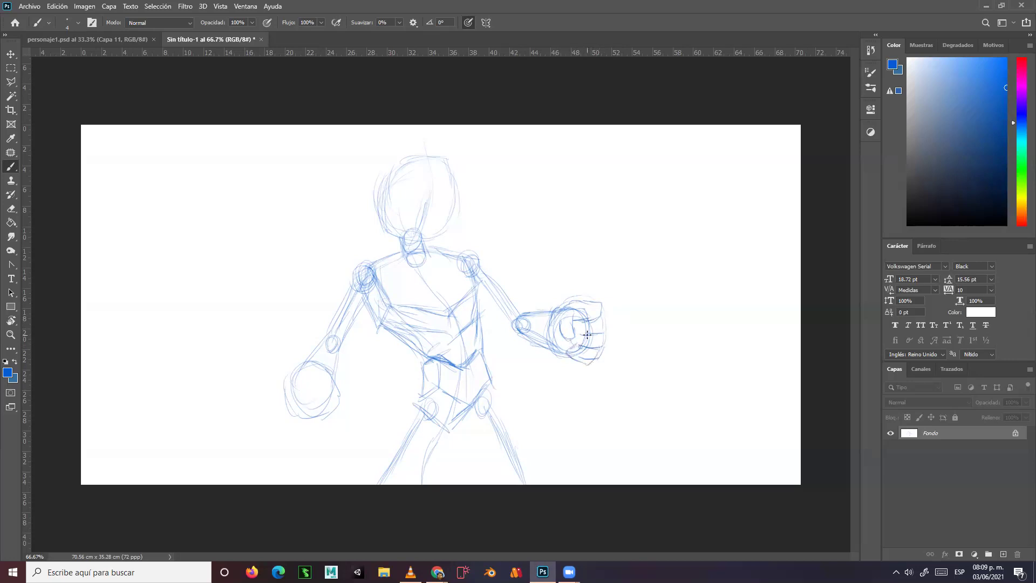
# Sketch the clenched fist with thumb, fingers and wrist over the circle on the figure's left-hand side
pyautogui.moveTo(284, 388)
pyautogui.mouseDown()
pyautogui.moveTo(303, 354)
pyautogui.moveTo(315, 366)
pyautogui.moveTo(300, 387)
pyautogui.moveTo(316, 364)
pyautogui.moveTo(325, 371)
pyautogui.moveTo(311, 394)
pyautogui.moveTo(328, 378)
pyautogui.moveTo(339, 385)
pyautogui.moveTo(319, 406)
pyautogui.moveTo(340, 392)
pyautogui.moveTo(343, 401)
pyautogui.moveTo(324, 414)
pyautogui.moveTo(293, 396)
pyautogui.moveTo(302, 344)
pyautogui.moveTo(336, 364)
pyautogui.moveTo(324, 370)
pyautogui.moveTo(329, 359)
pyautogui.moveTo(312, 346)
pyautogui.mouseUp()
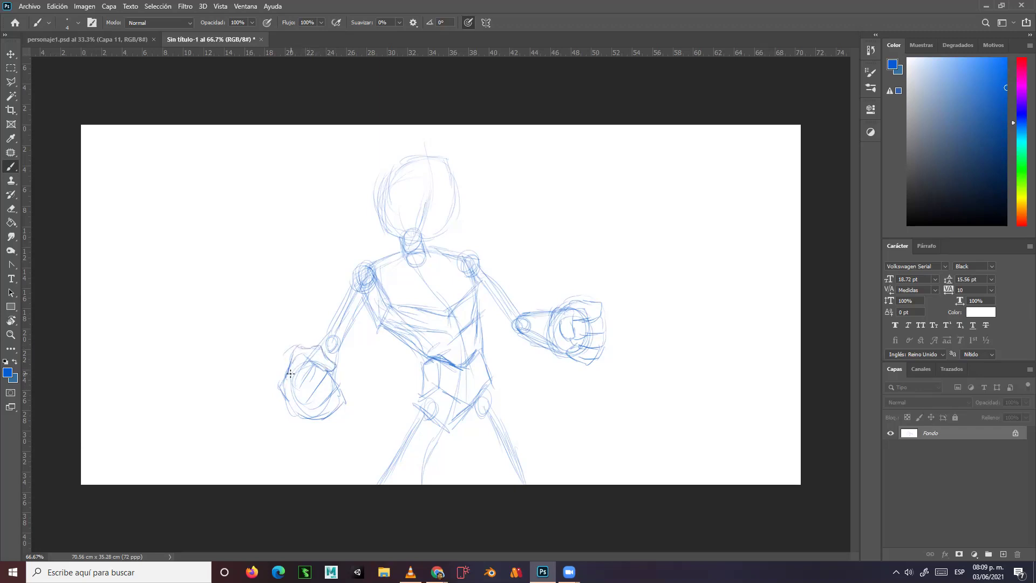
pyautogui.moveTo(294, 348)
pyautogui.mouseDown()
pyautogui.moveTo(326, 345)
pyautogui.moveTo(337, 364)
pyautogui.moveTo(285, 382)
pyautogui.moveTo(309, 357)
pyautogui.moveTo(298, 386)
pyautogui.moveTo(319, 362)
pyautogui.moveTo(332, 374)
pyautogui.moveTo(312, 393)
pyautogui.moveTo(326, 377)
pyautogui.moveTo(342, 385)
pyautogui.moveTo(322, 400)
pyautogui.mouseUp()
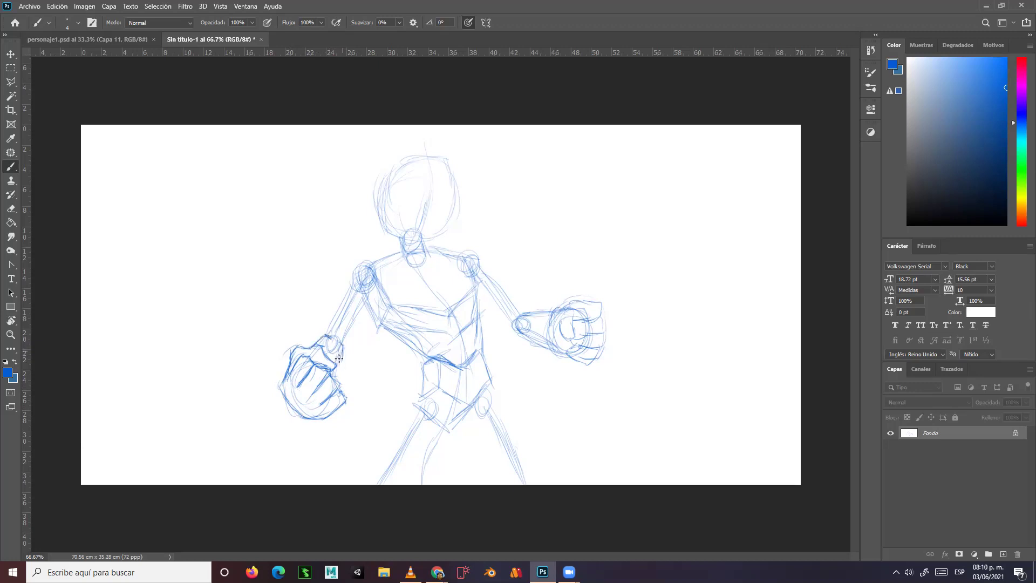
pyautogui.moveTo(319, 385)
pyautogui.mouseDown()
pyautogui.moveTo(312, 393)
pyautogui.moveTo(334, 384)
pyautogui.moveTo(328, 396)
pyautogui.moveTo(331, 374)
pyautogui.mouseUp()
pyautogui.moveTo(282, 380); pyautogui.dragTo(286, 395)
# Darken the finger separations and add knuckle and fingertip details to the left-hand fist, working in an enlarged, rotated view
pyautogui.click(11, 335)
pyautogui.moveTo(302, 392); pyautogui.dragTo(356, 394)
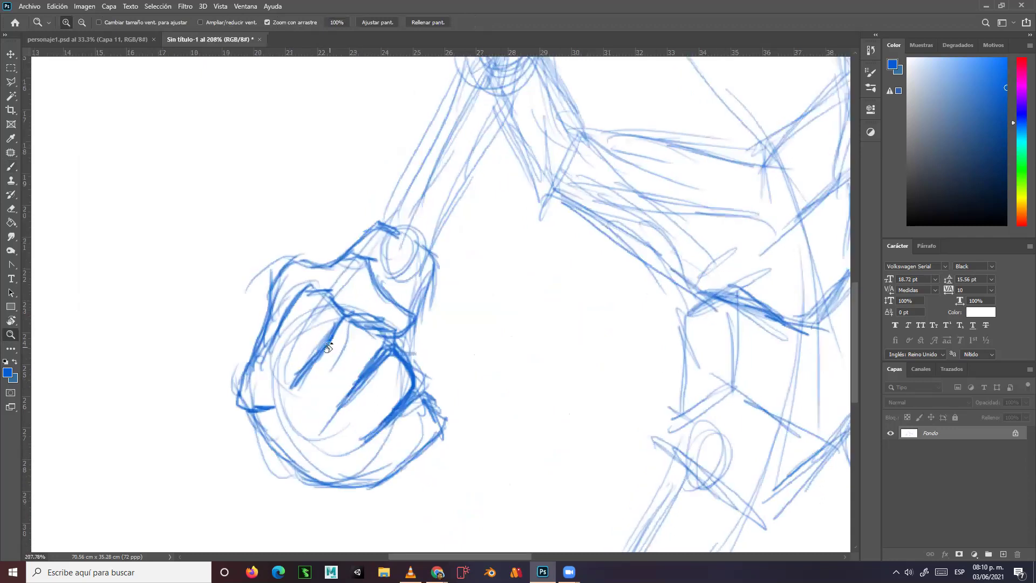
pyautogui.press('r')
pyautogui.moveTo(328, 349); pyautogui.dragTo(499, 291)
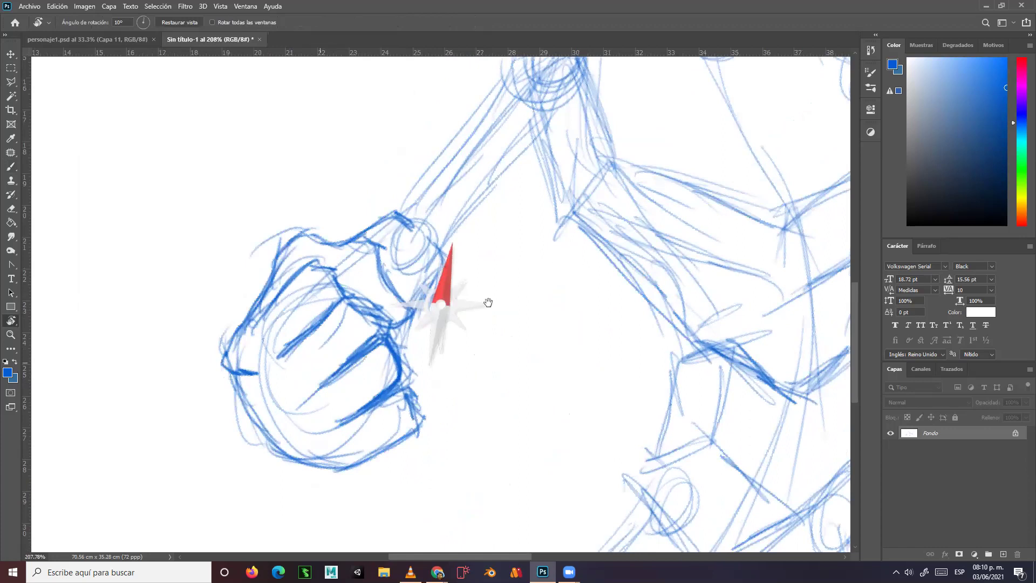
pyautogui.moveTo(358, 342); pyautogui.dragTo(211, 256)
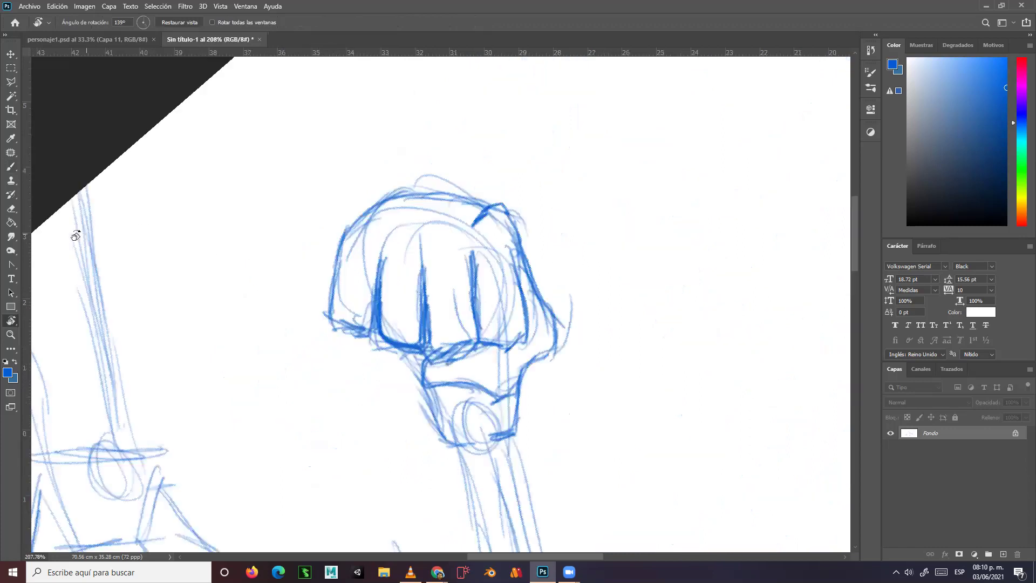
pyautogui.click(12, 166)
pyautogui.moveTo(477, 267)
pyautogui.mouseDown()
pyautogui.moveTo(484, 335)
pyautogui.moveTo(507, 348)
pyautogui.moveTo(525, 334)
pyautogui.moveTo(478, 336)
pyautogui.mouseUp()
pyautogui.moveTo(478, 316); pyautogui.dragTo(478, 325)
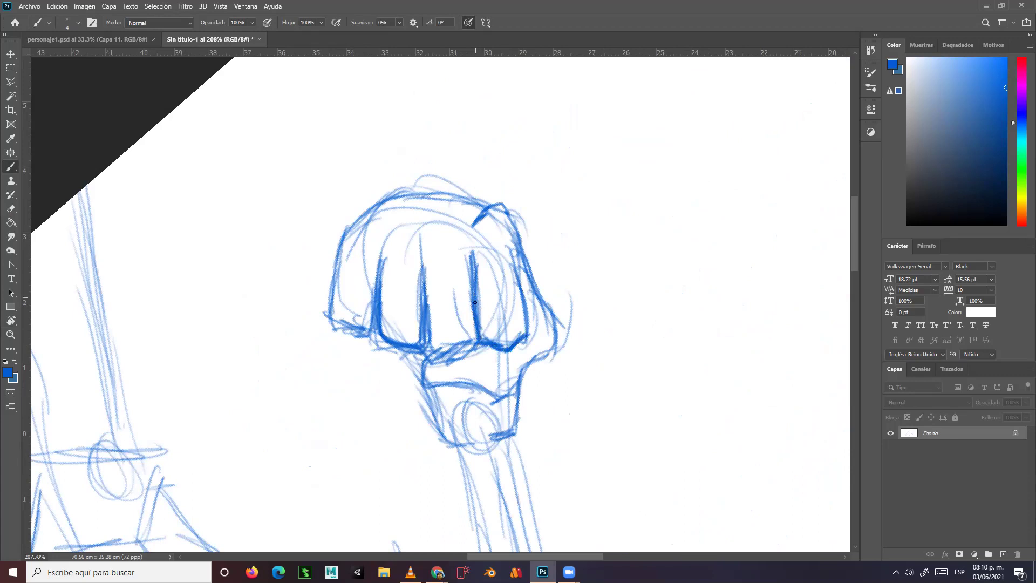
pyautogui.moveTo(475, 282)
pyautogui.mouseDown()
pyautogui.moveTo(471, 262)
pyautogui.moveTo(517, 255)
pyautogui.moveTo(516, 267)
pyautogui.mouseUp()
pyautogui.moveTo(492, 329)
pyautogui.mouseDown()
pyautogui.moveTo(515, 329)
pyautogui.moveTo(454, 355)
pyautogui.moveTo(432, 346)
pyautogui.moveTo(467, 342)
pyautogui.mouseUp()
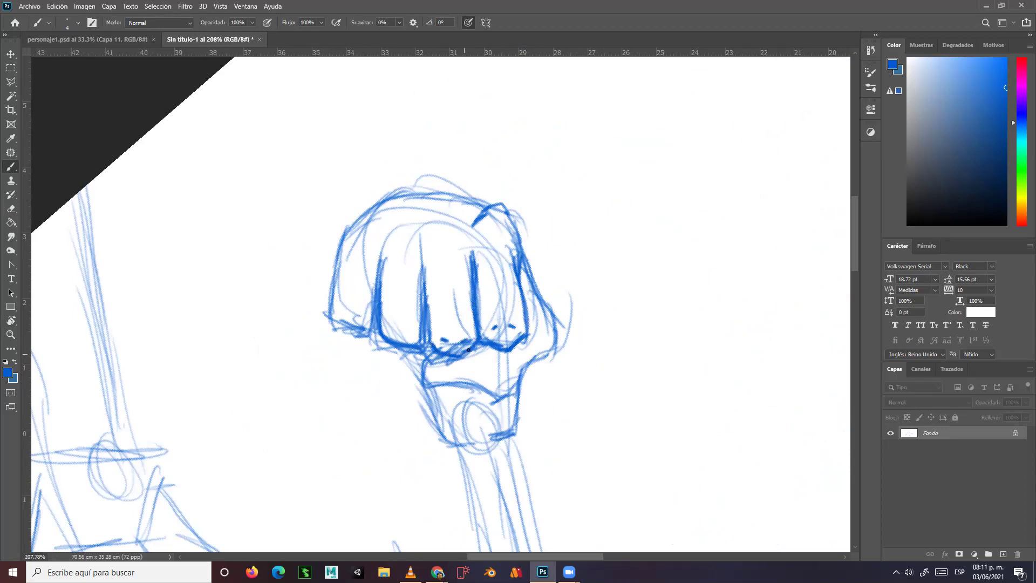
pyautogui.moveTo(438, 353)
pyautogui.mouseDown()
pyautogui.moveTo(423, 348)
pyautogui.moveTo(426, 331)
pyautogui.mouseUp()
# Add a new empty layer above the sketch
pyautogui.click(1002, 554)
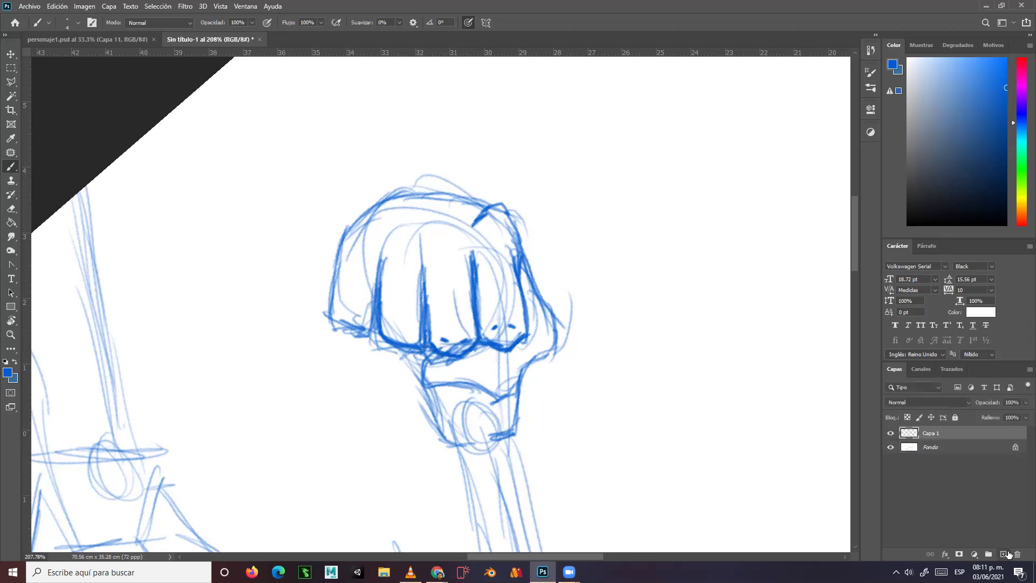
# Trace the finger separations and lower fingertip edges of the left-hand fist on the new layer, adding short knuckle arcs
pyautogui.moveTo(474, 259)
pyautogui.mouseDown()
pyautogui.moveTo(478, 338)
pyautogui.moveTo(463, 355)
pyautogui.moveTo(470, 350)
pyautogui.moveTo(431, 348)
pyautogui.moveTo(425, 289)
pyautogui.mouseUp()
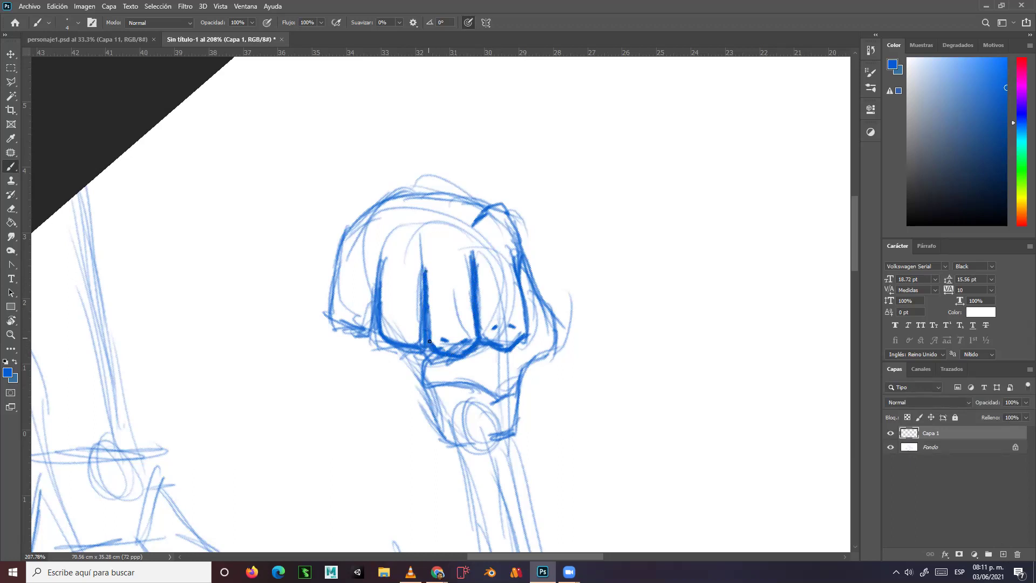
pyautogui.moveTo(423, 345)
pyautogui.mouseDown()
pyautogui.moveTo(376, 330)
pyautogui.moveTo(378, 272)
pyautogui.mouseUp()
pyautogui.click(392, 332)
pyautogui.click(408, 336)
pyautogui.moveTo(365, 338)
pyautogui.mouseDown()
pyautogui.moveTo(335, 326)
pyautogui.moveTo(359, 340)
pyautogui.moveTo(329, 313)
pyautogui.moveTo(328, 282)
pyautogui.moveTo(336, 270)
pyautogui.moveTo(336, 296)
pyautogui.moveTo(339, 244)
pyautogui.moveTo(337, 253)
pyautogui.moveTo(359, 227)
pyautogui.moveTo(351, 235)
pyautogui.moveTo(373, 237)
pyautogui.moveTo(360, 227)
pyautogui.moveTo(345, 239)
pyautogui.moveTo(452, 241)
pyautogui.mouseUp()
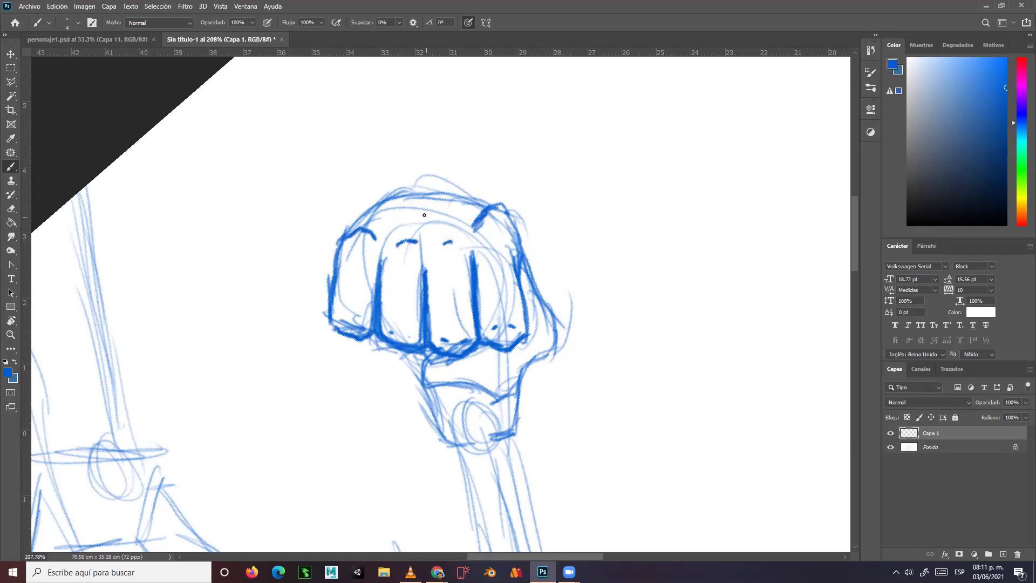
# Ink the fist's outer contour and knuckle creases, erase the stray line above the last finger, and outline the thumb
pyautogui.moveTo(357, 227)
pyautogui.mouseDown()
pyautogui.moveTo(409, 198)
pyautogui.moveTo(487, 205)
pyautogui.moveTo(388, 219)
pyautogui.moveTo(405, 231)
pyautogui.moveTo(456, 228)
pyautogui.mouseUp()
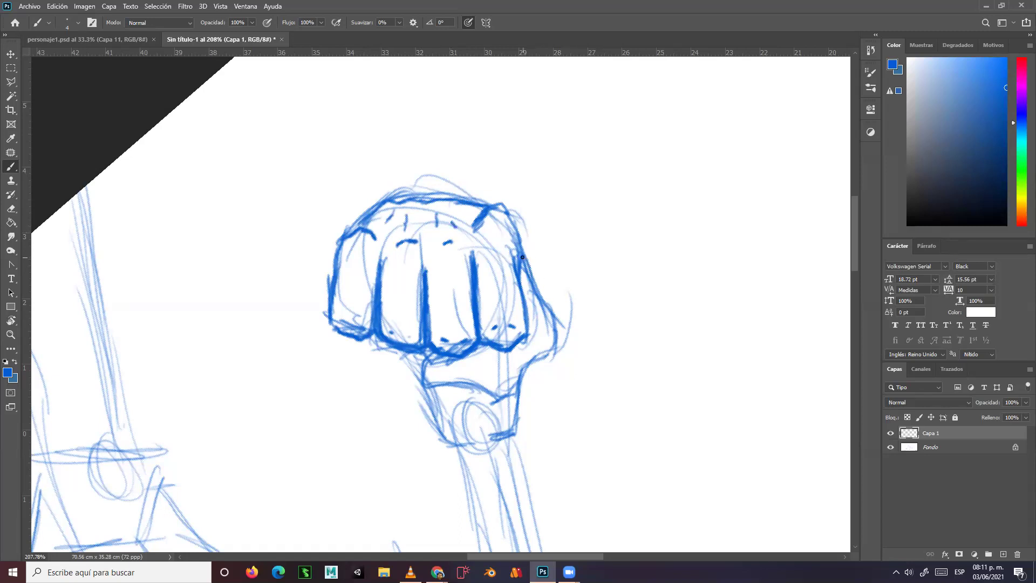
pyautogui.moveTo(523, 260)
pyautogui.mouseDown()
pyautogui.moveTo(540, 291)
pyautogui.moveTo(515, 230)
pyautogui.moveTo(524, 247)
pyautogui.moveTo(485, 225)
pyautogui.moveTo(488, 208)
pyautogui.moveTo(502, 207)
pyautogui.moveTo(471, 196)
pyautogui.moveTo(430, 202)
pyautogui.moveTo(466, 202)
pyautogui.moveTo(440, 200)
pyautogui.mouseUp()
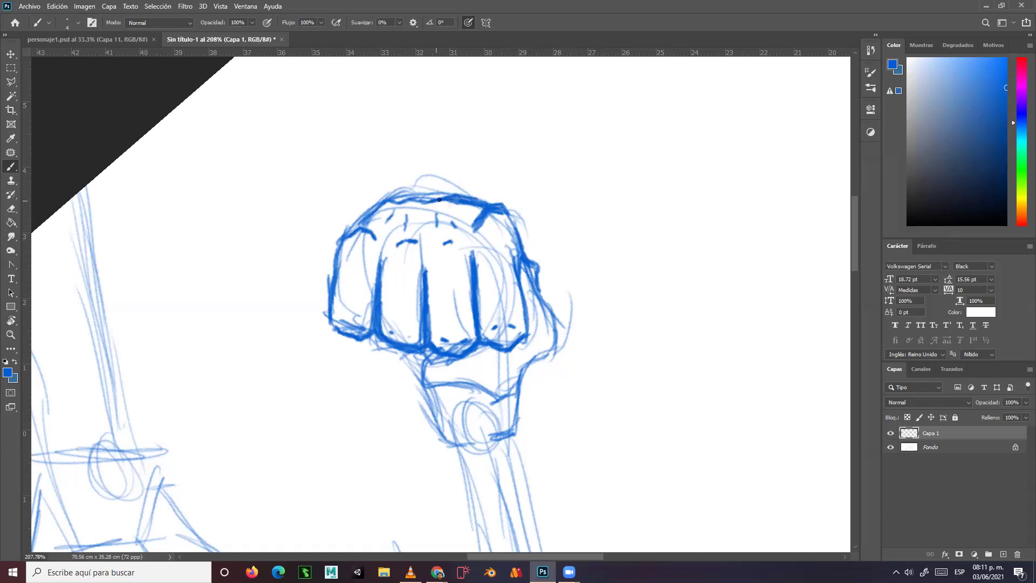
pyautogui.click(11, 209)
pyautogui.moveTo(470, 223)
pyautogui.mouseDown()
pyautogui.moveTo(500, 214)
pyautogui.moveTo(511, 238)
pyautogui.mouseUp()
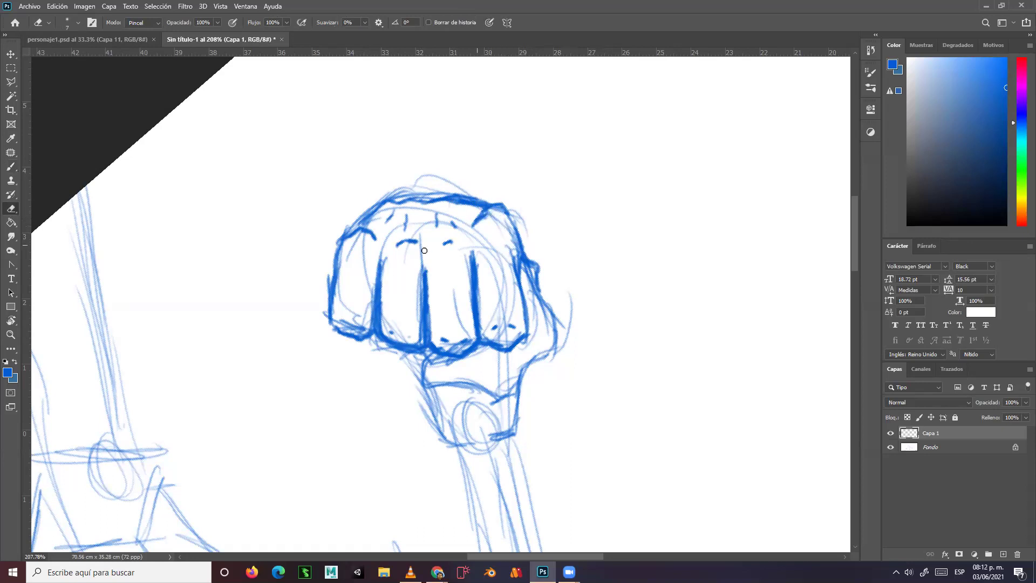
pyautogui.click(11, 166)
pyautogui.moveTo(484, 241)
pyautogui.mouseDown()
pyautogui.moveTo(533, 262)
pyautogui.moveTo(531, 304)
pyautogui.moveTo(535, 289)
pyautogui.moveTo(554, 311)
pyautogui.moveTo(553, 340)
pyautogui.moveTo(555, 328)
pyautogui.moveTo(546, 351)
pyautogui.moveTo(493, 388)
pyautogui.moveTo(508, 382)
pyautogui.moveTo(481, 386)
pyautogui.moveTo(550, 348)
pyautogui.mouseUp()
pyautogui.moveTo(502, 389)
pyautogui.mouseDown()
pyautogui.moveTo(426, 388)
pyautogui.moveTo(430, 352)
pyautogui.mouseUp()
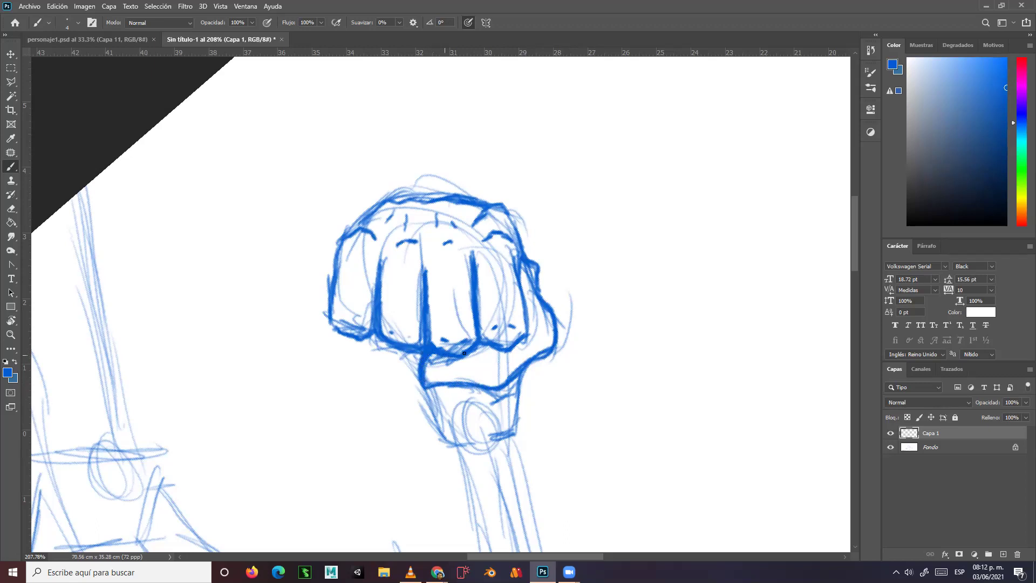
# Thicken the thumb contour, add small crease marks beside the fingers, and reinforce the fist's knuckle edge
pyautogui.moveTo(443, 361); pyautogui.dragTo(473, 352)
pyautogui.moveTo(529, 258); pyautogui.dragTo(556, 314)
pyautogui.moveTo(500, 352)
pyautogui.mouseDown()
pyautogui.moveTo(502, 364)
pyautogui.moveTo(500, 353)
pyautogui.moveTo(515, 354)
pyautogui.mouseUp()
pyautogui.moveTo(523, 310)
pyautogui.mouseDown()
pyautogui.moveTo(524, 332)
pyautogui.moveTo(522, 308)
pyautogui.moveTo(535, 334)
pyautogui.mouseUp()
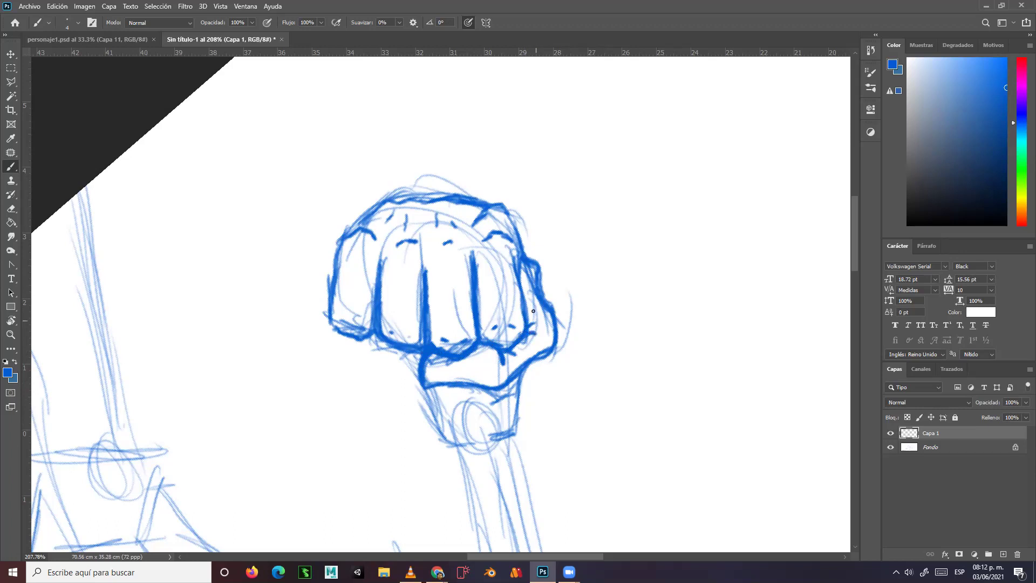
pyautogui.moveTo(357, 224)
pyautogui.mouseDown()
pyautogui.moveTo(407, 199)
pyautogui.moveTo(500, 198)
pyautogui.moveTo(507, 209)
pyautogui.mouseUp()
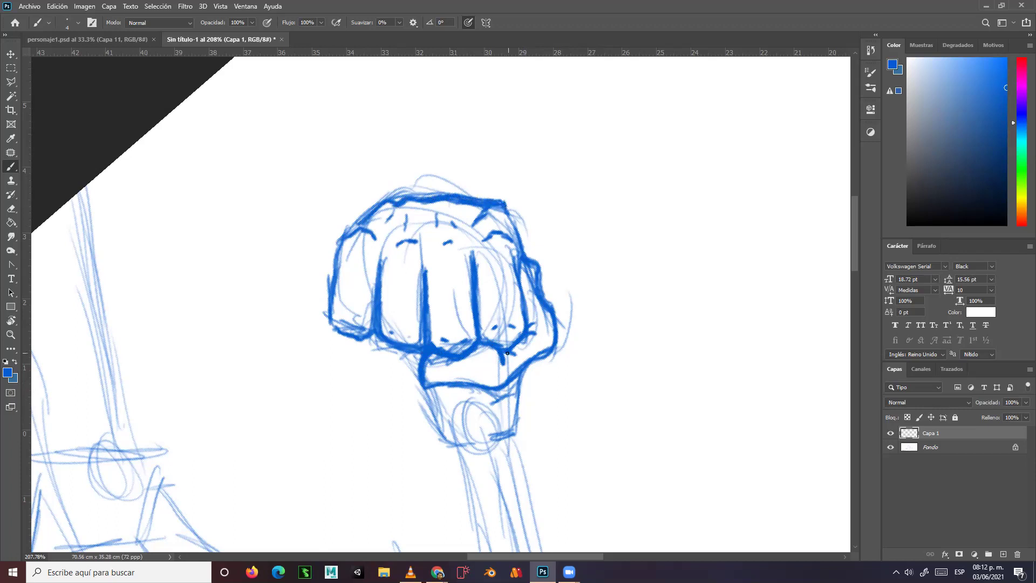
# Reset the canvas rotation to 0° and ink both wrist edges of the left-hand fist with the brush
pyautogui.press('r')
pyautogui.moveTo(505, 350); pyautogui.dragTo(421, 297)
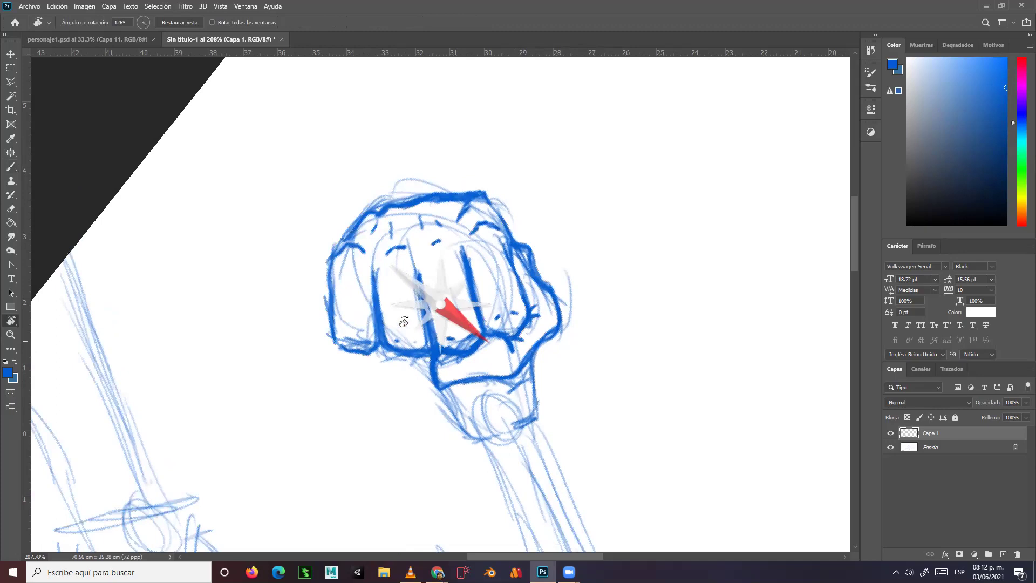
pyautogui.moveTo(478, 263)
pyautogui.mouseDown()
pyautogui.moveTo(430, 287)
pyautogui.moveTo(438, 280)
pyautogui.moveTo(370, 285)
pyautogui.mouseUp()
pyautogui.click(11, 167)
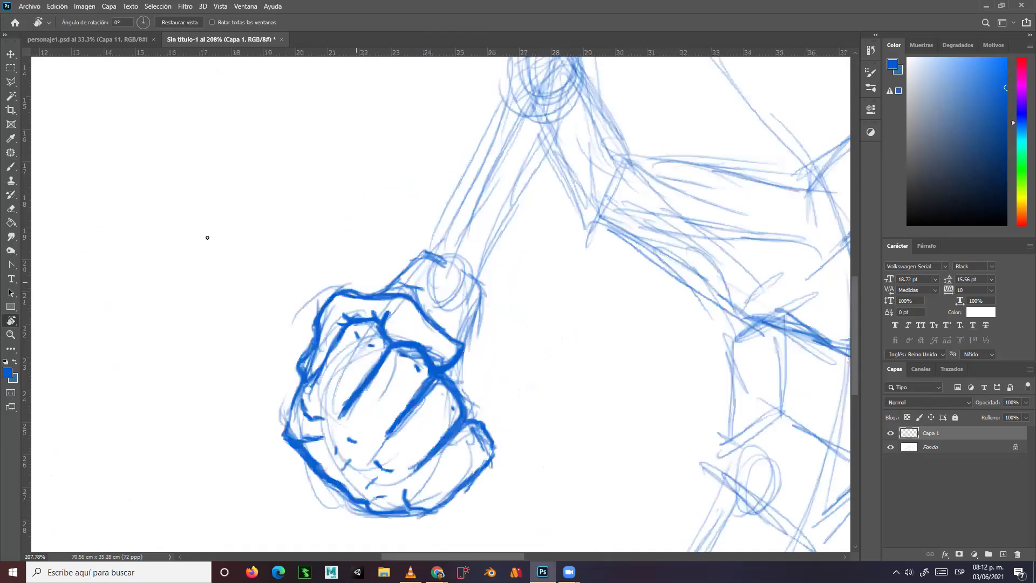
pyautogui.press('b')
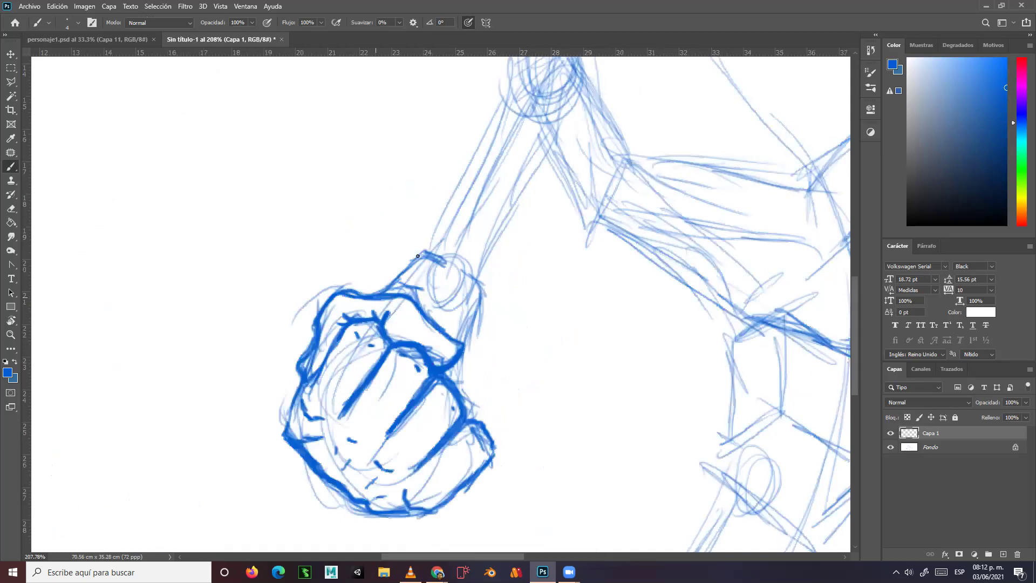
pyautogui.moveTo(429, 255); pyautogui.dragTo(379, 290)
pyautogui.moveTo(474, 278)
pyautogui.mouseDown()
pyautogui.moveTo(454, 382)
pyautogui.moveTo(451, 376)
pyautogui.mouseUp()
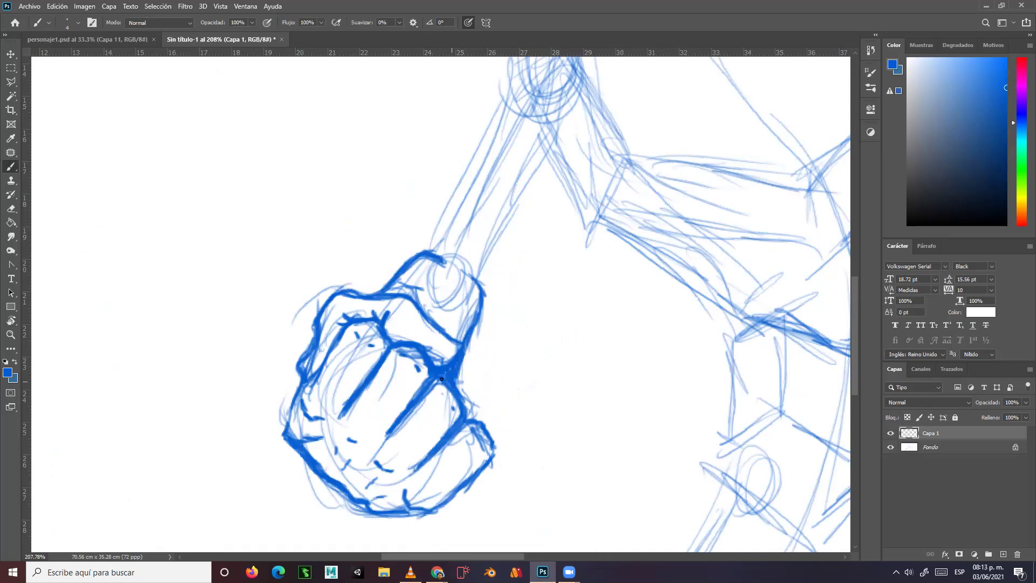
pyautogui.moveTo(465, 232); pyautogui.dragTo(400, 331)
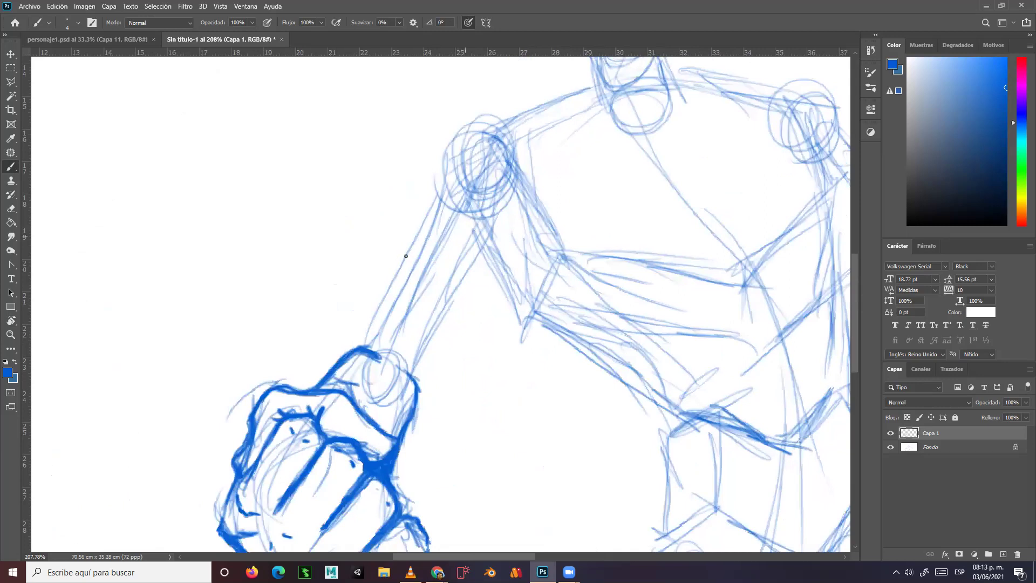
# Ink the outer contour of the left-hand arm from wrist to shoulder, including muscle lines inside the arm
pyautogui.moveTo(386, 301)
pyautogui.mouseDown()
pyautogui.moveTo(403, 258)
pyautogui.moveTo(395, 270)
pyautogui.mouseUp()
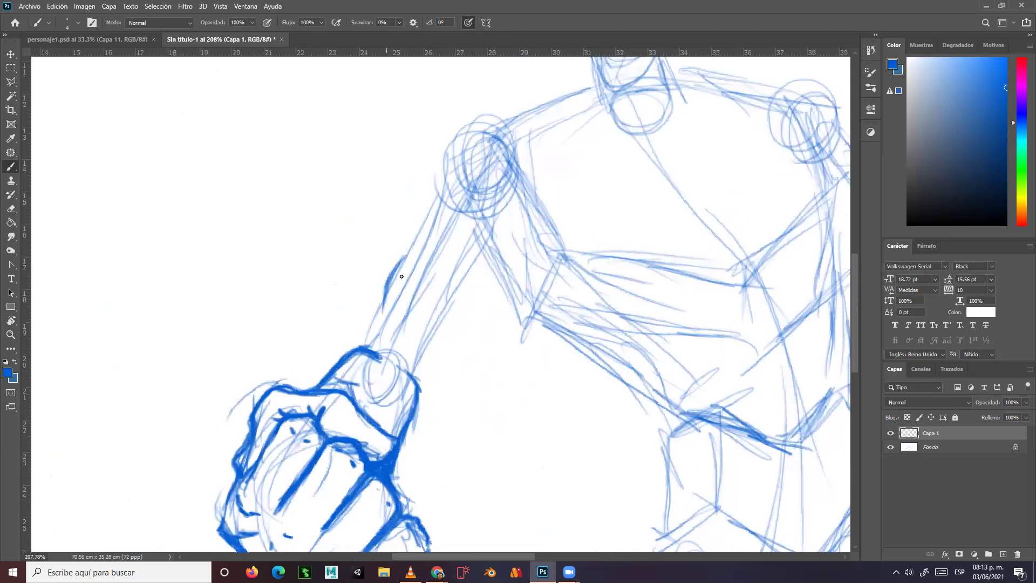
pyautogui.moveTo(460, 286)
pyautogui.mouseDown()
pyautogui.moveTo(423, 338)
pyautogui.moveTo(457, 301)
pyautogui.moveTo(462, 288)
pyautogui.mouseUp()
pyautogui.moveTo(413, 242); pyautogui.dragTo(388, 279)
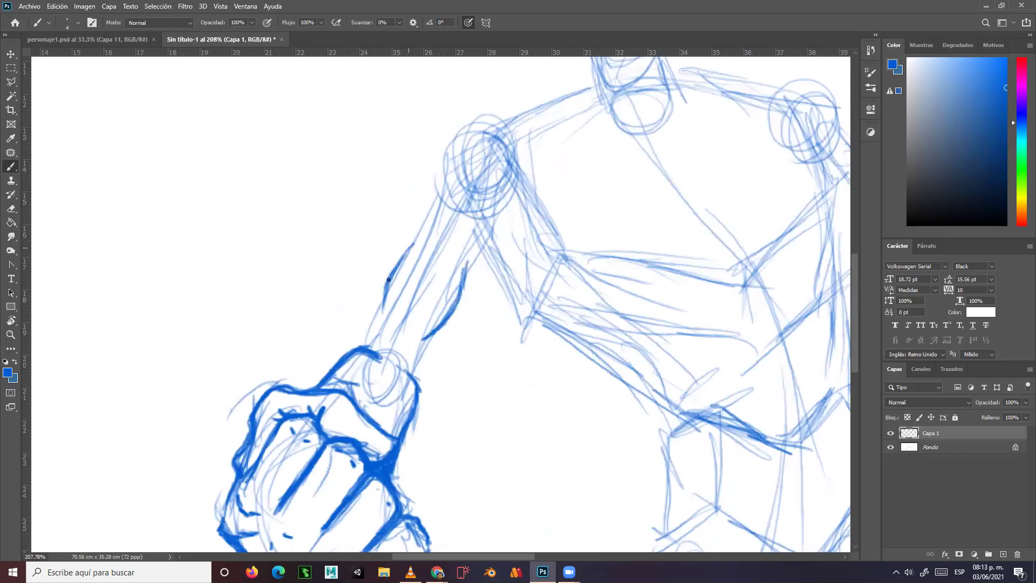
pyautogui.moveTo(363, 345); pyautogui.dragTo(377, 269)
pyautogui.moveTo(371, 321)
pyautogui.mouseDown()
pyautogui.moveTo(388, 244)
pyautogui.moveTo(425, 207)
pyautogui.moveTo(436, 157)
pyautogui.mouseUp()
pyautogui.moveTo(430, 194)
pyautogui.mouseDown()
pyautogui.moveTo(474, 129)
pyautogui.moveTo(443, 145)
pyautogui.moveTo(405, 232)
pyautogui.mouseUp()
pyautogui.moveTo(420, 210)
pyautogui.mouseDown()
pyautogui.moveTo(377, 265)
pyautogui.moveTo(354, 351)
pyautogui.moveTo(363, 345)
pyautogui.mouseUp()
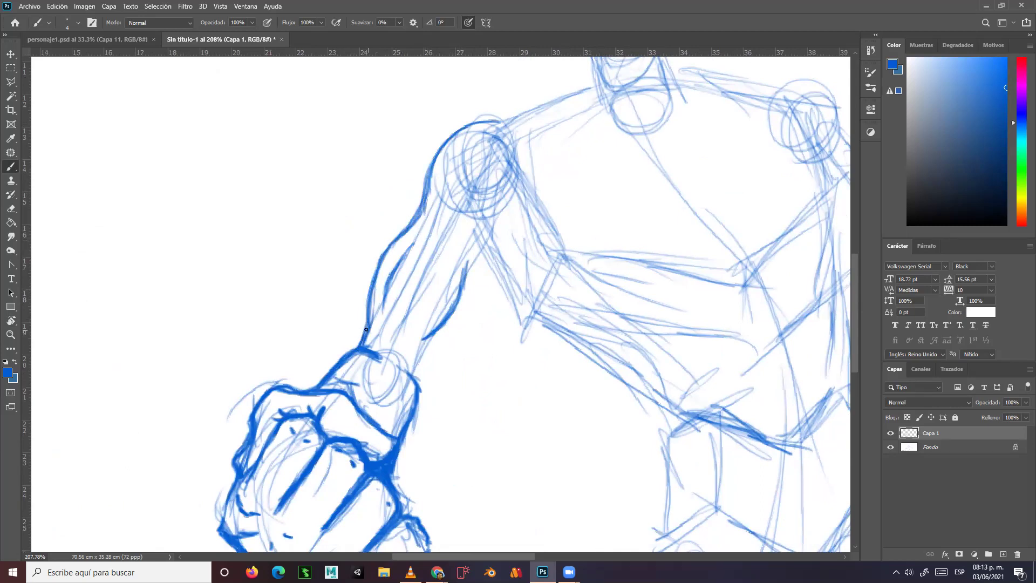
# Ink the inner contour of the left-hand arm from the wrist to the armpit and darken its muscle lines
pyautogui.moveTo(425, 354)
pyautogui.mouseDown()
pyautogui.moveTo(419, 386)
pyautogui.moveTo(429, 349)
pyautogui.moveTo(424, 369)
pyautogui.mouseUp()
pyautogui.moveTo(382, 322)
pyautogui.mouseDown()
pyautogui.moveTo(385, 292)
pyautogui.moveTo(416, 240)
pyautogui.mouseUp()
pyautogui.moveTo(389, 280)
pyautogui.mouseDown()
pyautogui.moveTo(416, 240)
pyautogui.moveTo(386, 290)
pyautogui.moveTo(381, 323)
pyautogui.mouseUp()
pyautogui.moveTo(466, 268)
pyautogui.mouseDown()
pyautogui.moveTo(451, 318)
pyautogui.moveTo(426, 338)
pyautogui.moveTo(443, 343)
pyautogui.moveTo(435, 352)
pyautogui.moveTo(510, 238)
pyautogui.moveTo(432, 350)
pyautogui.mouseUp()
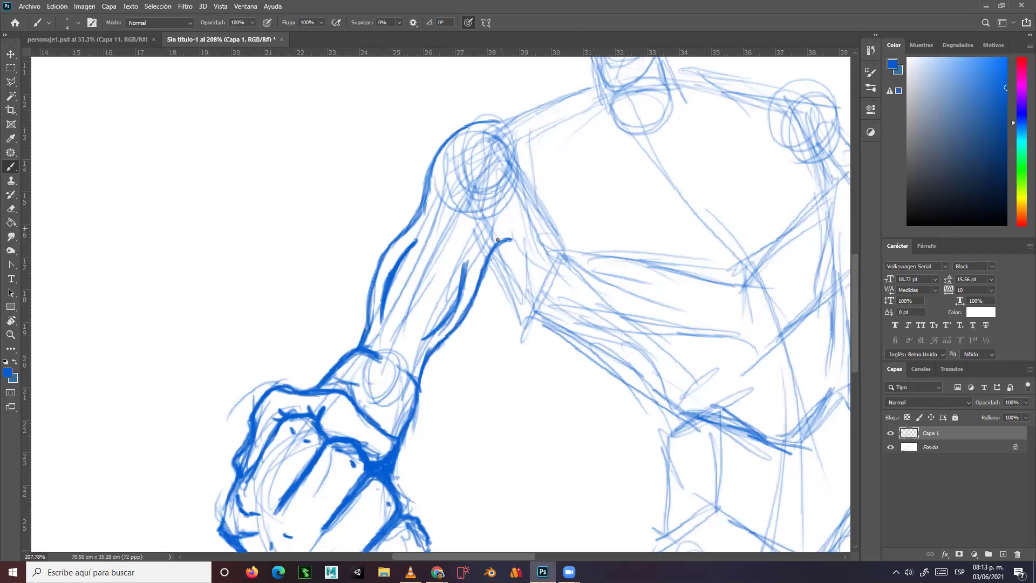
pyautogui.moveTo(486, 260)
pyautogui.mouseDown()
pyautogui.moveTo(493, 221)
pyautogui.moveTo(514, 217)
pyautogui.moveTo(496, 222)
pyautogui.moveTo(477, 283)
pyautogui.mouseUp()
# Erase the upper end of the inner arm line and redraw it higher, curving into the armpit
pyautogui.click(11, 209)
pyautogui.moveTo(510, 238); pyautogui.dragTo(491, 257)
pyautogui.click(10, 166)
pyautogui.moveTo(504, 216); pyautogui.dragTo(489, 256)
pyautogui.hotkey('ctrl', 'z')
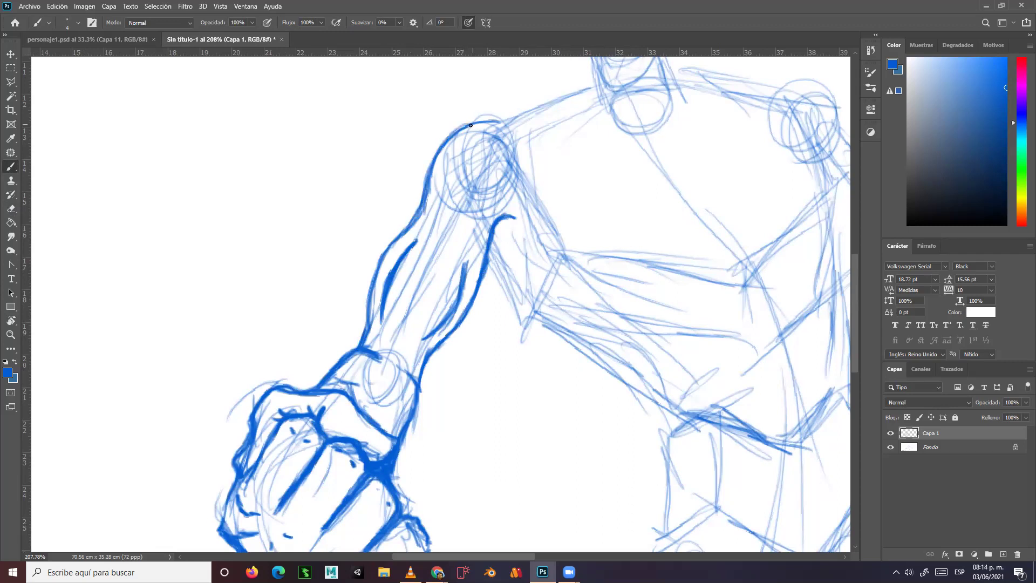
# Ink the trapezius lines from the left-hand shoulder to the neck and from the neck toward the opposite shoulder
pyautogui.moveTo(523, 157); pyautogui.dragTo(490, 189)
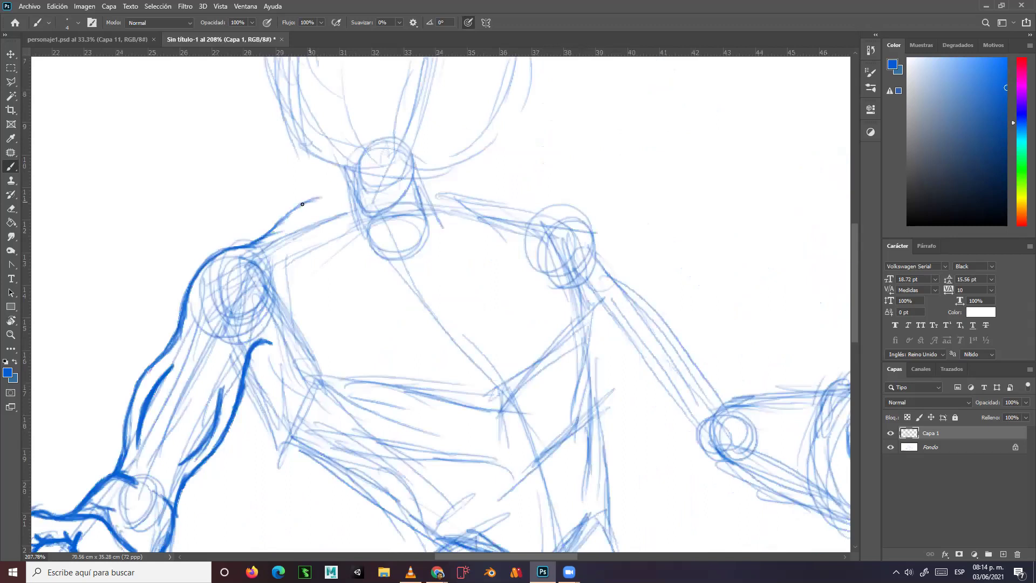
pyautogui.moveTo(438, 176); pyautogui.dragTo(449, 188)
pyautogui.moveTo(483, 191); pyautogui.dragTo(514, 198)
pyautogui.moveTo(445, 185); pyautogui.dragTo(522, 199)
pyautogui.moveTo(372, 297); pyautogui.dragTo(339, 200)
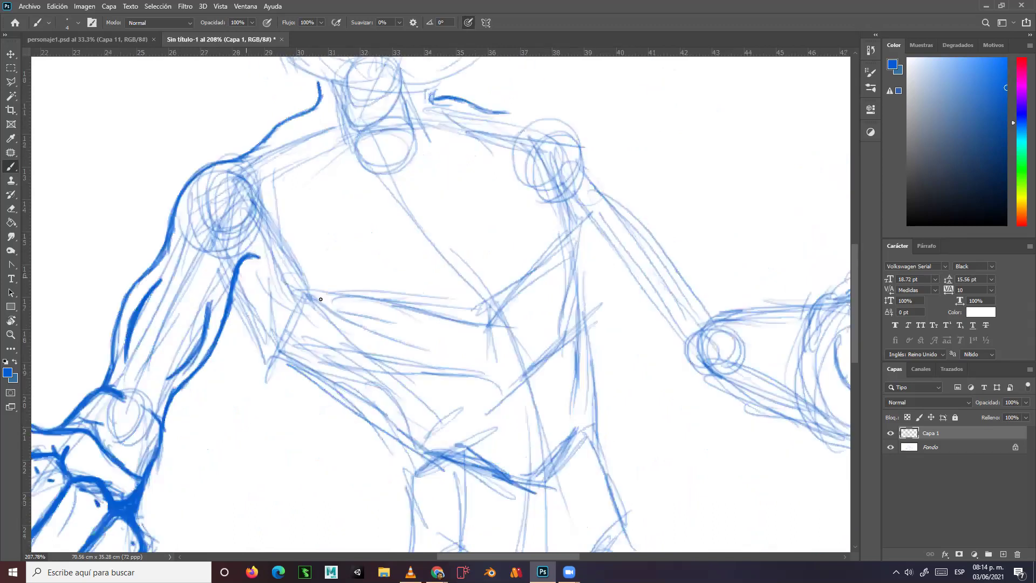
# Ink the lower contours of both pectorals, with the right-hand one curving up to the shoulder
pyautogui.moveTo(310, 298); pyautogui.dragTo(374, 289)
pyautogui.moveTo(356, 296); pyautogui.dragTo(441, 266)
pyautogui.moveTo(305, 298)
pyautogui.mouseDown()
pyautogui.moveTo(275, 257)
pyautogui.moveTo(293, 281)
pyautogui.moveTo(340, 301)
pyautogui.moveTo(319, 299)
pyautogui.moveTo(300, 292)
pyautogui.moveTo(336, 301)
pyautogui.moveTo(378, 291)
pyautogui.moveTo(334, 304)
pyautogui.moveTo(420, 268)
pyautogui.mouseUp()
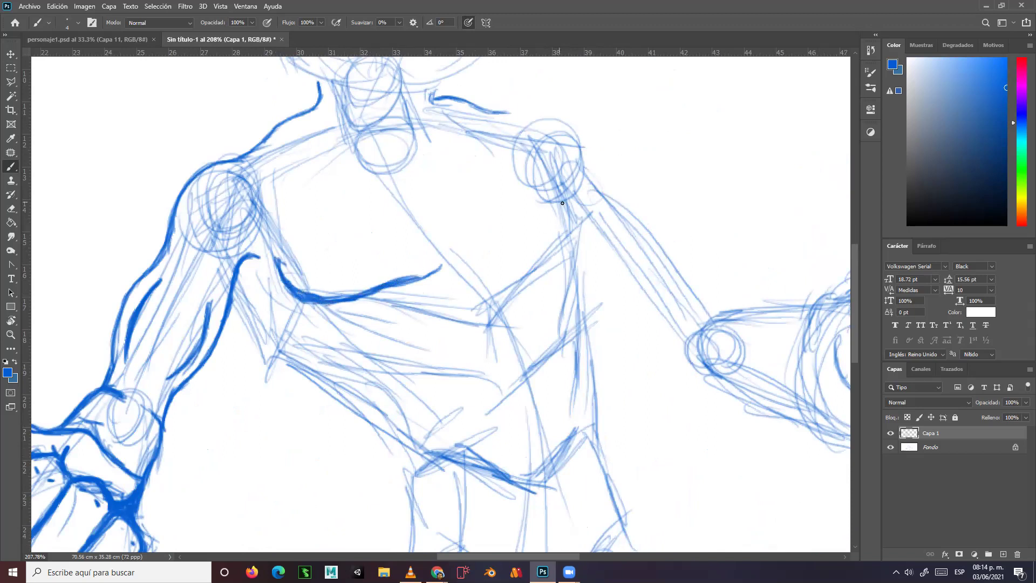
pyautogui.moveTo(563, 192)
pyautogui.mouseDown()
pyautogui.moveTo(560, 240)
pyautogui.moveTo(542, 252)
pyautogui.moveTo(418, 279)
pyautogui.mouseUp()
pyautogui.moveTo(491, 268); pyautogui.dragTo(539, 252)
pyautogui.moveTo(483, 270)
pyautogui.mouseDown()
pyautogui.moveTo(558, 237)
pyautogui.moveTo(560, 189)
pyautogui.moveTo(522, 137)
pyautogui.moveTo(546, 172)
pyautogui.moveTo(549, 204)
pyautogui.mouseUp()
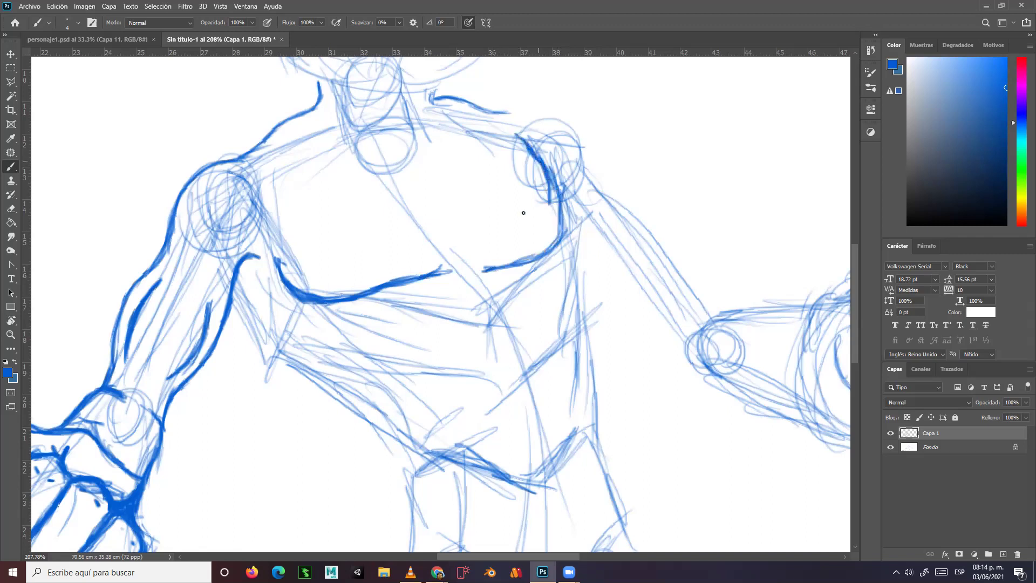
# Draw both nipples and add light curved detail strokes across the centre of the chest
pyautogui.moveTo(318, 284); pyautogui.dragTo(316, 279)
pyautogui.moveTo(540, 235)
pyautogui.mouseDown()
pyautogui.moveTo(546, 229)
pyautogui.moveTo(539, 237)
pyautogui.mouseUp()
pyautogui.moveTo(386, 248); pyautogui.dragTo(437, 244)
pyautogui.moveTo(454, 240); pyautogui.dragTo(502, 216)
pyautogui.moveTo(418, 229)
pyautogui.mouseDown()
pyautogui.moveTo(353, 224)
pyautogui.moveTo(385, 234)
pyautogui.moveTo(487, 178)
pyautogui.mouseUp()
pyautogui.moveTo(399, 198); pyautogui.dragTo(441, 175)
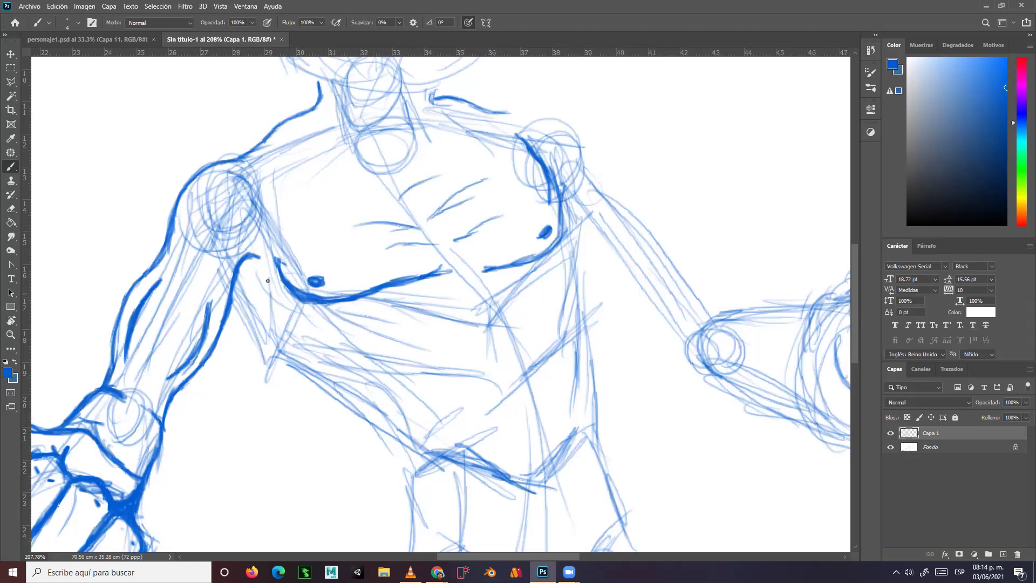
# Ink the left-hand flank of the torso from the armpit to the hip, with a rib line beside it
pyautogui.moveTo(243, 286); pyautogui.dragTo(269, 335)
pyautogui.moveTo(243, 281)
pyautogui.mouseDown()
pyautogui.moveTo(265, 338)
pyautogui.moveTo(251, 312)
pyautogui.moveTo(284, 359)
pyautogui.mouseUp()
pyautogui.moveTo(250, 308); pyautogui.dragTo(315, 370)
pyautogui.moveTo(264, 334); pyautogui.dragTo(319, 367)
pyautogui.moveTo(238, 284)
pyautogui.mouseDown()
pyautogui.moveTo(289, 353)
pyautogui.moveTo(258, 334)
pyautogui.moveTo(238, 267)
pyautogui.moveTo(257, 333)
pyautogui.moveTo(317, 372)
pyautogui.mouseUp()
pyautogui.moveTo(289, 314)
pyautogui.mouseDown()
pyautogui.moveTo(333, 357)
pyautogui.moveTo(322, 368)
pyautogui.moveTo(382, 450)
pyautogui.mouseUp()
pyautogui.moveTo(364, 415)
pyautogui.mouseDown()
pyautogui.moveTo(406, 474)
pyautogui.moveTo(448, 439)
pyautogui.mouseUp()
# Ink the curved waistline across the hips and the right-hand flank down from the chest
pyautogui.moveTo(416, 467)
pyautogui.mouseDown()
pyautogui.moveTo(484, 426)
pyautogui.moveTo(525, 421)
pyautogui.mouseUp()
pyautogui.moveTo(456, 441); pyautogui.dragTo(555, 417)
pyautogui.moveTo(494, 425)
pyautogui.mouseDown()
pyautogui.moveTo(598, 420)
pyautogui.moveTo(505, 419)
pyautogui.moveTo(400, 465)
pyautogui.moveTo(462, 428)
pyautogui.mouseUp()
pyautogui.moveTo(406, 471)
pyautogui.mouseDown()
pyautogui.moveTo(462, 426)
pyautogui.moveTo(422, 463)
pyautogui.moveTo(486, 423)
pyautogui.moveTo(592, 421)
pyautogui.mouseUp()
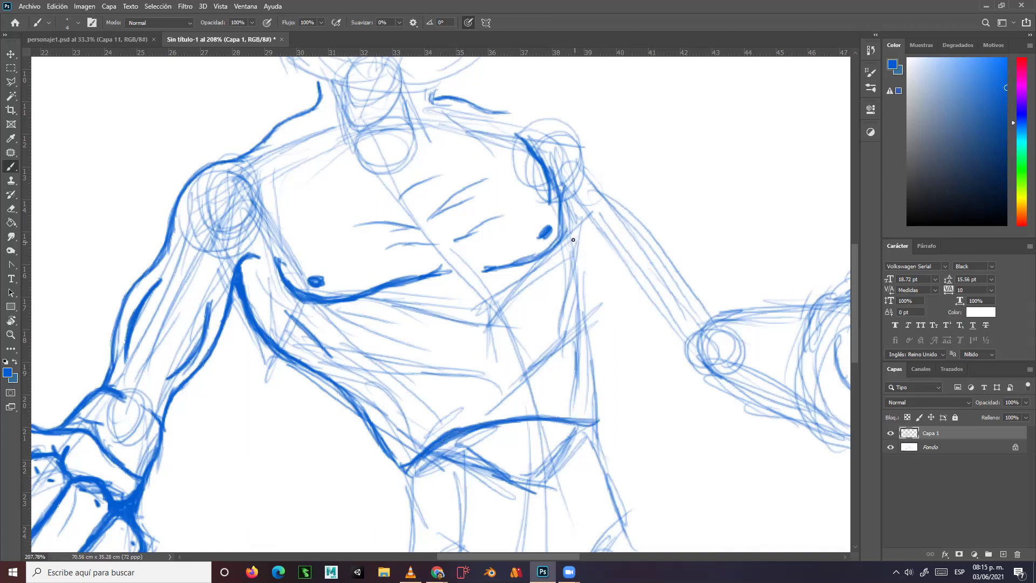
pyautogui.moveTo(564, 210)
pyautogui.mouseDown()
pyautogui.moveTo(587, 429)
pyautogui.moveTo(564, 207)
pyautogui.moveTo(557, 245)
pyautogui.moveTo(470, 275)
pyautogui.mouseUp()
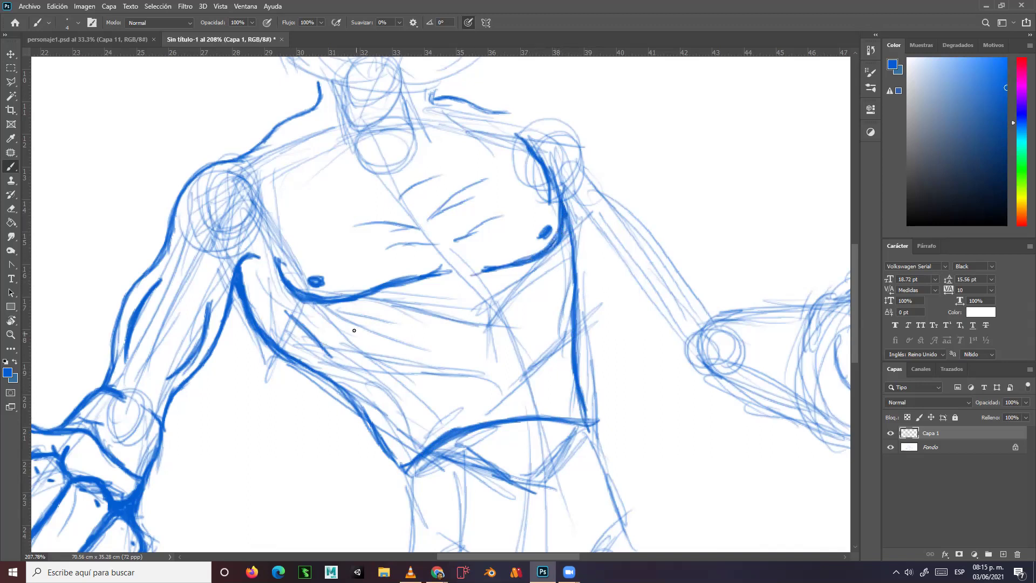
# Draw the abdominal centre line, the horizontal muscle divisions and the side edges down to the waistline
pyautogui.moveTo(352, 324); pyautogui.dragTo(406, 341)
pyautogui.moveTo(541, 280)
pyautogui.mouseDown()
pyautogui.moveTo(537, 301)
pyautogui.moveTo(480, 300)
pyautogui.moveTo(488, 328)
pyautogui.mouseUp()
pyautogui.moveTo(476, 292)
pyautogui.mouseDown()
pyautogui.moveTo(514, 417)
pyautogui.moveTo(458, 397)
pyautogui.moveTo(484, 388)
pyautogui.mouseUp()
pyautogui.moveTo(527, 379); pyautogui.dragTo(511, 385)
pyautogui.moveTo(436, 344)
pyautogui.mouseDown()
pyautogui.moveTo(505, 332)
pyautogui.moveTo(494, 335)
pyautogui.mouseUp()
pyautogui.moveTo(416, 358); pyautogui.dragTo(440, 393)
pyautogui.moveTo(538, 333); pyautogui.dragTo(529, 369)
pyautogui.moveTo(450, 405); pyautogui.dragTo(448, 431)
pyautogui.moveTo(538, 391); pyautogui.dragTo(556, 417)
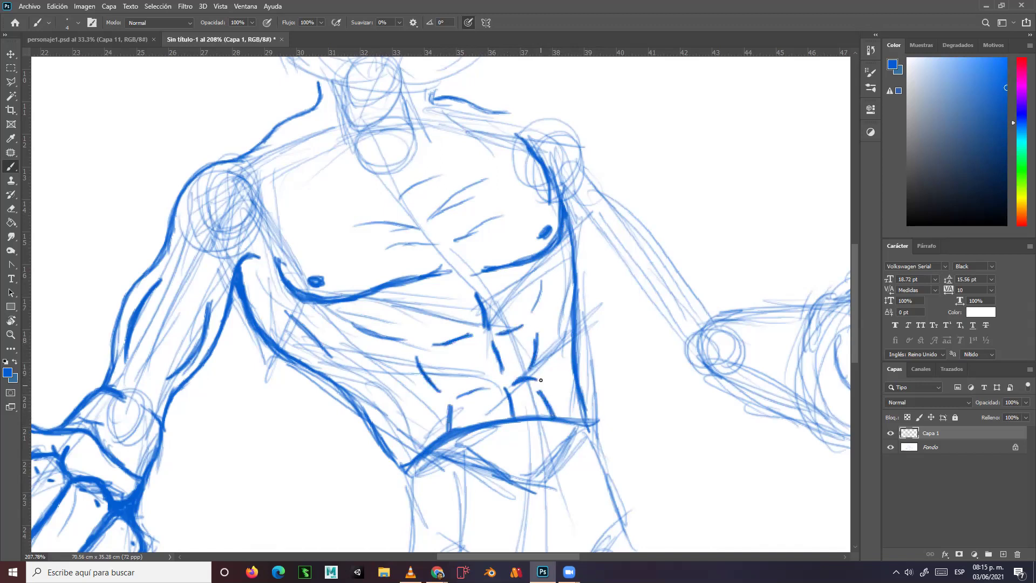
# Darken the rib and oblique marks on both sides of the abdomen
pyautogui.moveTo(381, 324)
pyautogui.mouseDown()
pyautogui.moveTo(412, 347)
pyautogui.moveTo(400, 344)
pyautogui.mouseUp()
pyautogui.moveTo(535, 283); pyautogui.dragTo(531, 317)
pyautogui.moveTo(546, 276); pyautogui.dragTo(538, 312)
pyautogui.moveTo(358, 368)
pyautogui.mouseDown()
pyautogui.moveTo(394, 371)
pyautogui.moveTo(382, 372)
pyautogui.mouseUp()
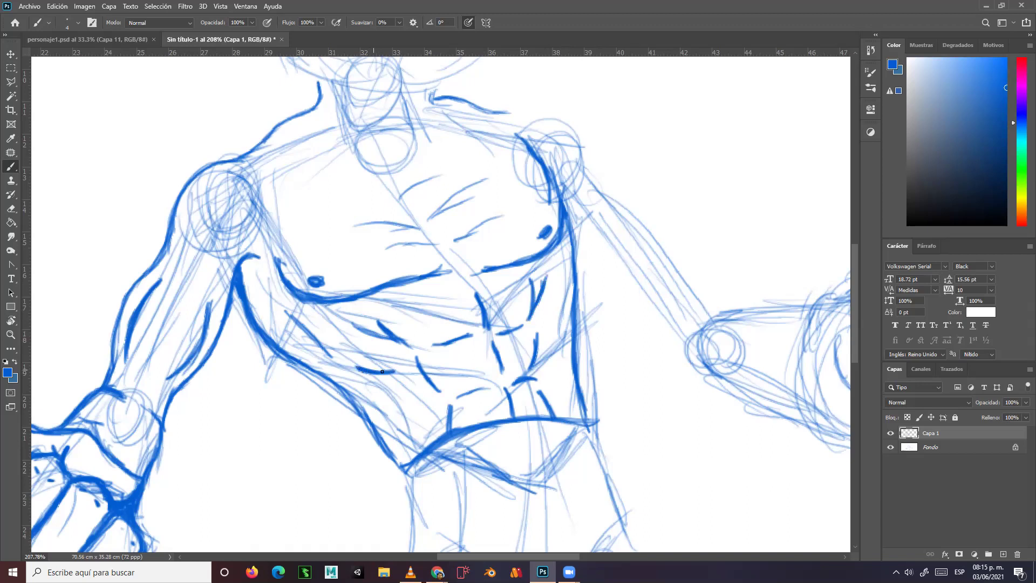
pyautogui.moveTo(570, 345); pyautogui.dragTo(565, 352)
# Ink the right-hand shoulder and both contours of the upper arm, adding a muscle line inside it
pyautogui.moveTo(493, 126)
pyautogui.mouseDown()
pyautogui.moveTo(491, 169)
pyautogui.moveTo(531, 145)
pyautogui.moveTo(520, 145)
pyautogui.moveTo(589, 178)
pyautogui.moveTo(594, 199)
pyautogui.moveTo(532, 147)
pyautogui.moveTo(495, 149)
pyautogui.mouseUp()
pyautogui.moveTo(595, 205)
pyautogui.mouseDown()
pyautogui.moveTo(633, 243)
pyautogui.moveTo(653, 246)
pyautogui.moveTo(704, 346)
pyautogui.mouseUp()
pyautogui.moveTo(580, 279); pyautogui.dragTo(627, 372)
pyautogui.moveTo(629, 368); pyautogui.dragTo(668, 394)
pyautogui.moveTo(604, 278); pyautogui.dragTo(648, 340)
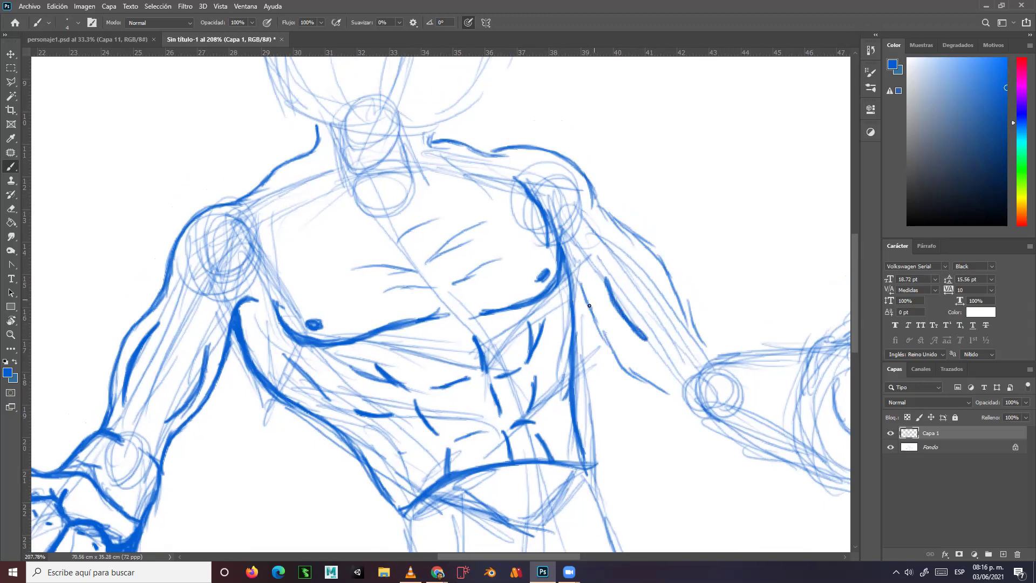
pyautogui.moveTo(571, 283); pyautogui.dragTo(619, 367)
pyautogui.moveTo(601, 332)
pyautogui.mouseDown()
pyautogui.moveTo(624, 370)
pyautogui.moveTo(688, 407)
pyautogui.mouseUp()
pyautogui.moveTo(600, 202)
pyautogui.mouseDown()
pyautogui.moveTo(671, 279)
pyautogui.moveTo(689, 333)
pyautogui.mouseUp()
# Ink the right-hand elbow and the upper and lower contours of the forearm up to the fist
pyautogui.moveTo(683, 305)
pyautogui.mouseDown()
pyautogui.moveTo(716, 355)
pyautogui.moveTo(687, 381)
pyautogui.mouseUp()
pyautogui.moveTo(713, 354)
pyautogui.mouseDown()
pyautogui.moveTo(683, 380)
pyautogui.moveTo(686, 370)
pyautogui.mouseUp()
pyautogui.moveTo(723, 400); pyautogui.dragTo(677, 381)
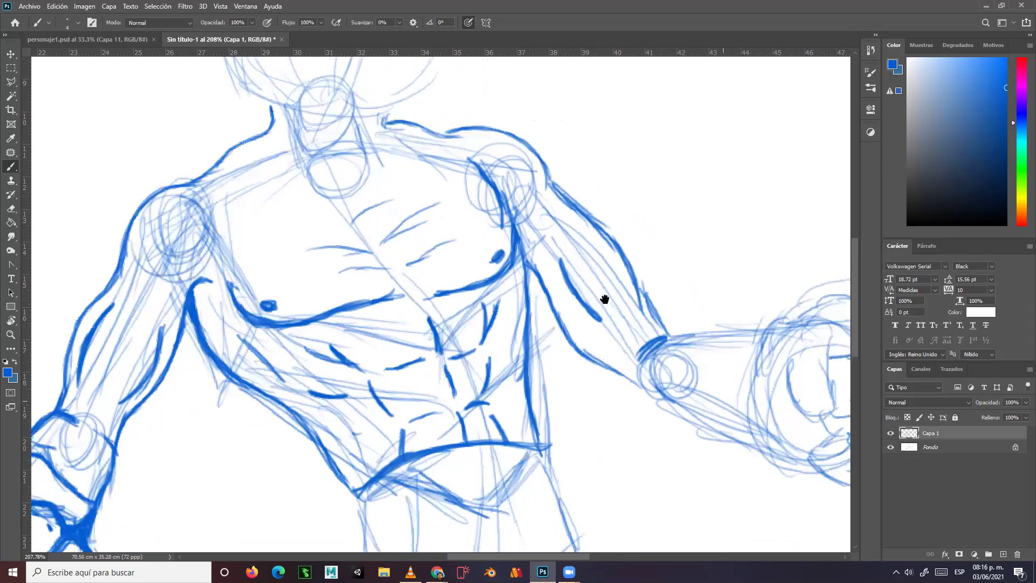
pyautogui.moveTo(552, 295); pyautogui.dragTo(620, 281)
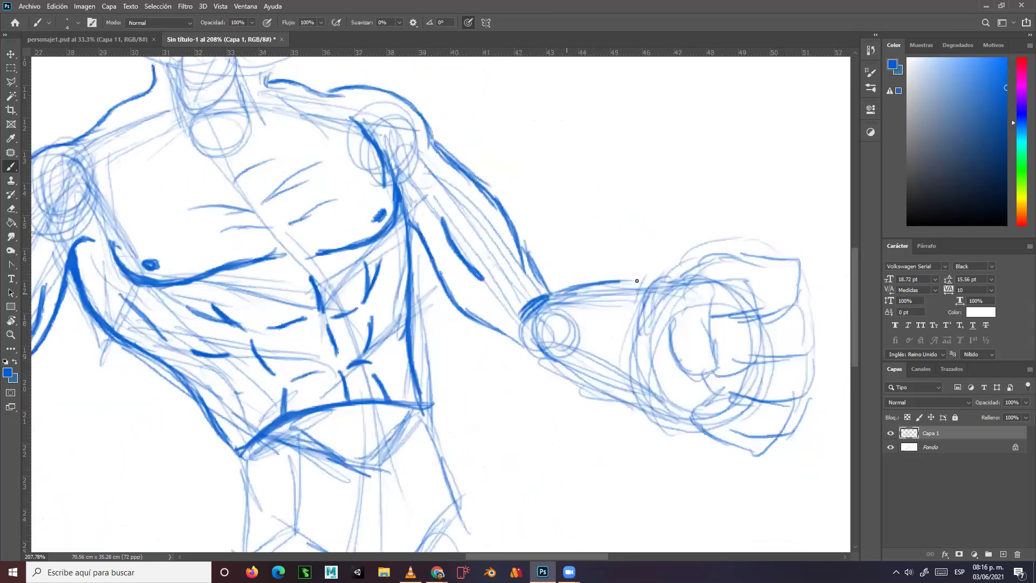
pyautogui.moveTo(510, 336)
pyautogui.mouseDown()
pyautogui.moveTo(622, 399)
pyautogui.moveTo(656, 402)
pyautogui.moveTo(559, 376)
pyautogui.moveTo(539, 348)
pyautogui.moveTo(574, 382)
pyautogui.moveTo(661, 404)
pyautogui.moveTo(539, 354)
pyautogui.moveTo(639, 321)
pyautogui.moveTo(461, 327)
pyautogui.mouseUp()
# Select the Fondo layer and rough in a new angled block shape for the right-hand fist over the old sketch
pyautogui.click(890, 447)
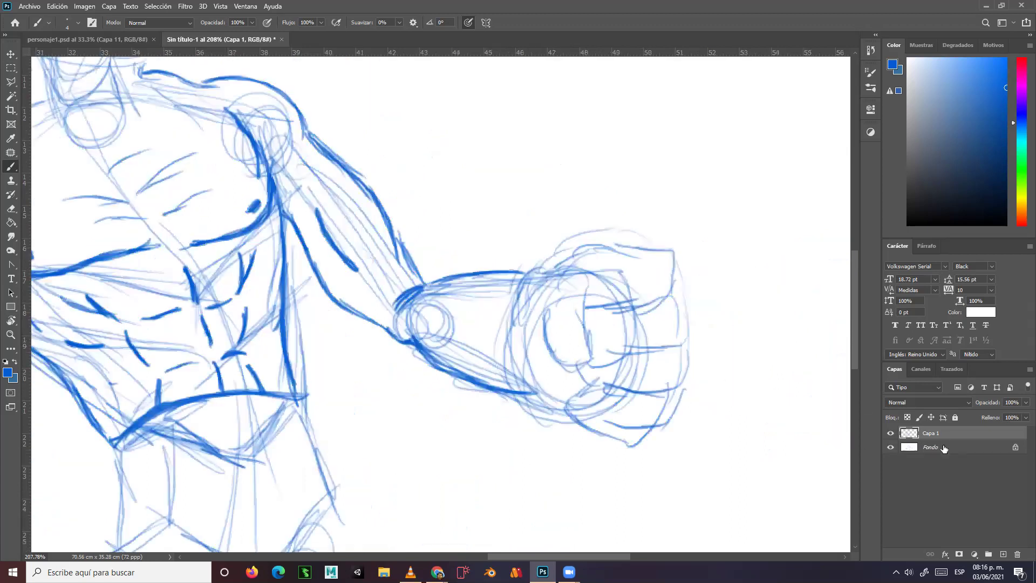
pyautogui.hotkey('alt', '[')
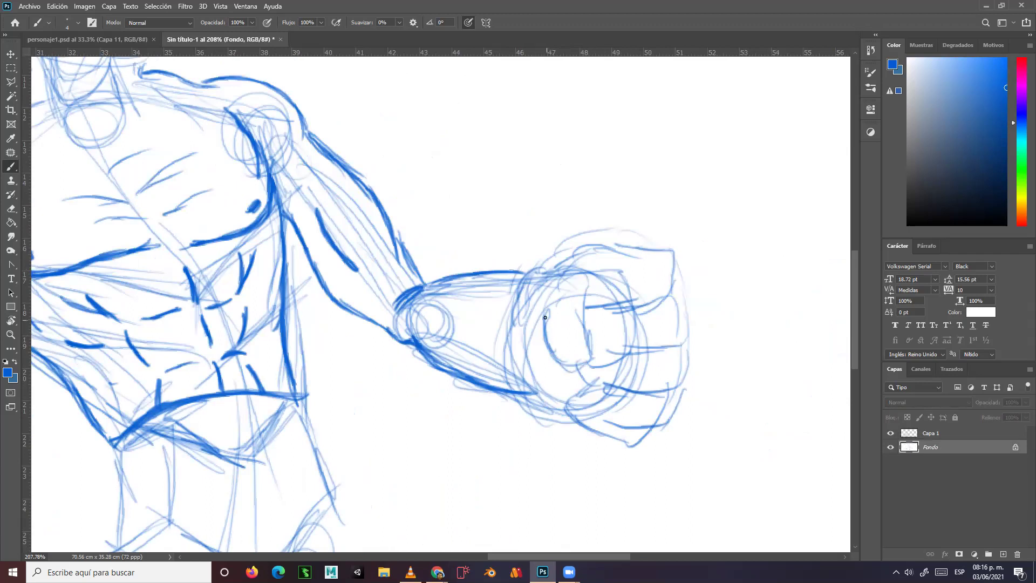
pyautogui.moveTo(541, 288); pyautogui.dragTo(563, 264)
pyautogui.moveTo(526, 271); pyautogui.dragTo(563, 243)
pyautogui.moveTo(542, 264)
pyautogui.mouseDown()
pyautogui.moveTo(607, 221)
pyautogui.moveTo(605, 241)
pyautogui.mouseUp()
pyautogui.moveTo(569, 285)
pyautogui.mouseDown()
pyautogui.moveTo(610, 249)
pyautogui.moveTo(537, 278)
pyautogui.mouseUp()
pyautogui.moveTo(537, 276); pyautogui.dragTo(575, 262)
pyautogui.moveTo(529, 399); pyautogui.dragTo(547, 379)
pyautogui.moveTo(513, 268)
pyautogui.mouseDown()
pyautogui.moveTo(561, 283)
pyautogui.moveTo(610, 326)
pyautogui.moveTo(610, 340)
pyautogui.mouseUp()
pyautogui.moveTo(545, 300)
pyautogui.mouseDown()
pyautogui.moveTo(583, 319)
pyautogui.moveTo(518, 375)
pyautogui.mouseUp()
pyautogui.moveTo(620, 338); pyautogui.dragTo(572, 380)
pyautogui.moveTo(561, 294)
pyautogui.mouseDown()
pyautogui.moveTo(620, 254)
pyautogui.moveTo(629, 233)
pyautogui.moveTo(674, 251)
pyautogui.moveTo(674, 274)
pyautogui.moveTo(609, 345)
pyautogui.mouseUp()
pyautogui.moveTo(680, 274)
pyautogui.mouseDown()
pyautogui.moveTo(594, 380)
pyautogui.moveTo(562, 401)
pyautogui.mouseUp()
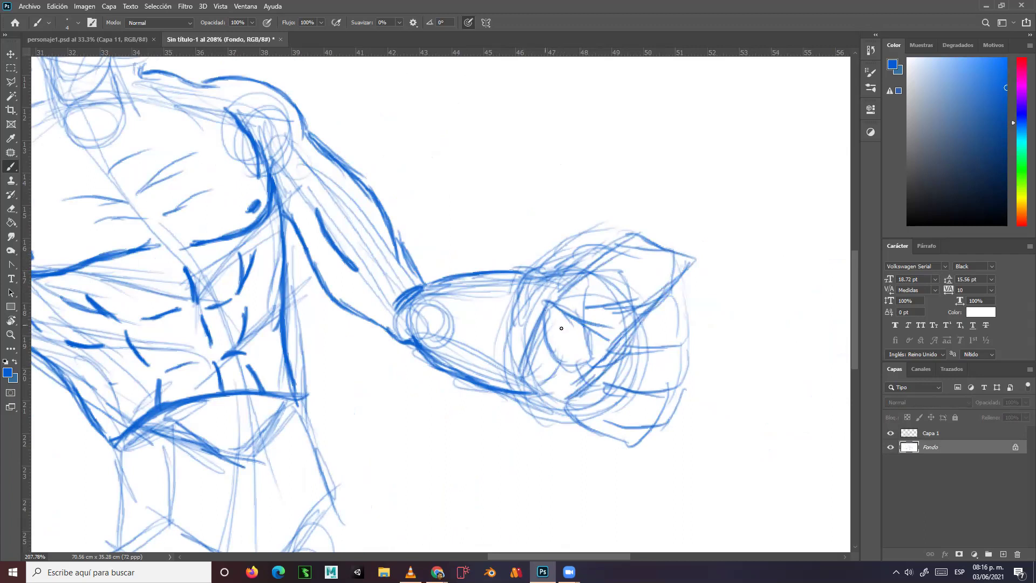
# Rough in the finger divisions and curled thumb of the right-hand fist over its block shape on the Fondo layer
pyautogui.moveTo(536, 253)
pyautogui.mouseDown()
pyautogui.moveTo(553, 290)
pyautogui.moveTo(566, 274)
pyautogui.mouseUp()
pyautogui.moveTo(566, 275); pyautogui.dragTo(583, 319)
pyautogui.moveTo(531, 249)
pyautogui.mouseDown()
pyautogui.moveTo(564, 335)
pyautogui.moveTo(550, 271)
pyautogui.mouseUp()
pyautogui.moveTo(550, 270); pyautogui.dragTo(569, 313)
pyautogui.moveTo(578, 227)
pyautogui.mouseDown()
pyautogui.moveTo(593, 312)
pyautogui.moveTo(591, 297)
pyautogui.moveTo(605, 316)
pyautogui.mouseUp()
pyautogui.moveTo(602, 201)
pyautogui.mouseDown()
pyautogui.moveTo(628, 274)
pyautogui.moveTo(607, 235)
pyautogui.moveTo(617, 287)
pyautogui.mouseUp()
pyautogui.moveTo(637, 204); pyautogui.dragTo(645, 267)
pyautogui.moveTo(642, 180); pyautogui.dragTo(659, 244)
pyautogui.moveTo(666, 212); pyautogui.dragTo(661, 264)
pyautogui.moveTo(551, 246)
pyautogui.mouseDown()
pyautogui.moveTo(532, 236)
pyautogui.moveTo(510, 243)
pyautogui.moveTo(492, 315)
pyautogui.moveTo(510, 321)
pyautogui.mouseUp()
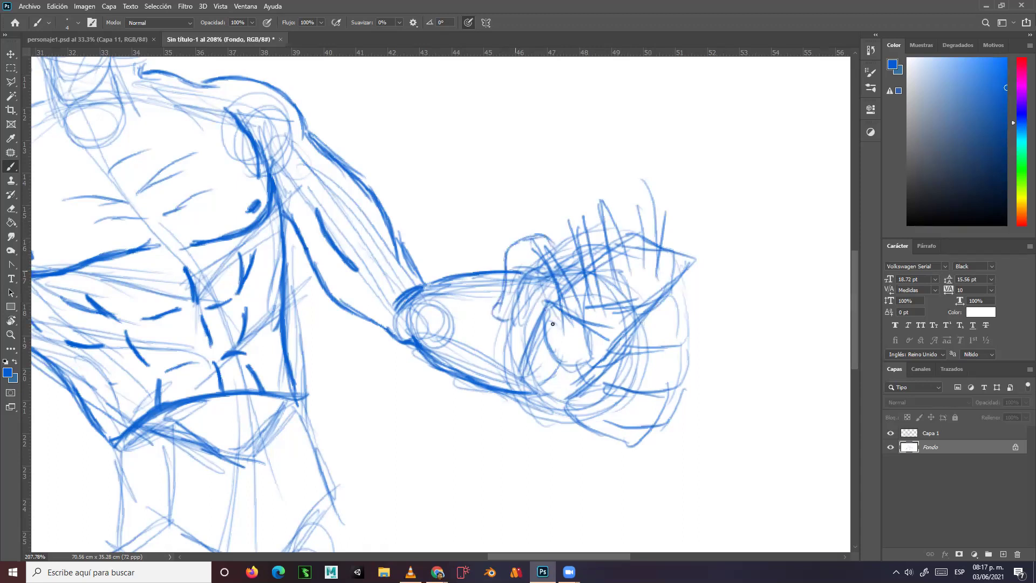
pyautogui.moveTo(520, 277)
pyautogui.mouseDown()
pyautogui.moveTo(552, 325)
pyautogui.moveTo(524, 291)
pyautogui.moveTo(536, 309)
pyautogui.moveTo(521, 319)
pyautogui.moveTo(496, 302)
pyautogui.moveTo(508, 250)
pyautogui.moveTo(531, 236)
pyautogui.moveTo(556, 253)
pyautogui.mouseUp()
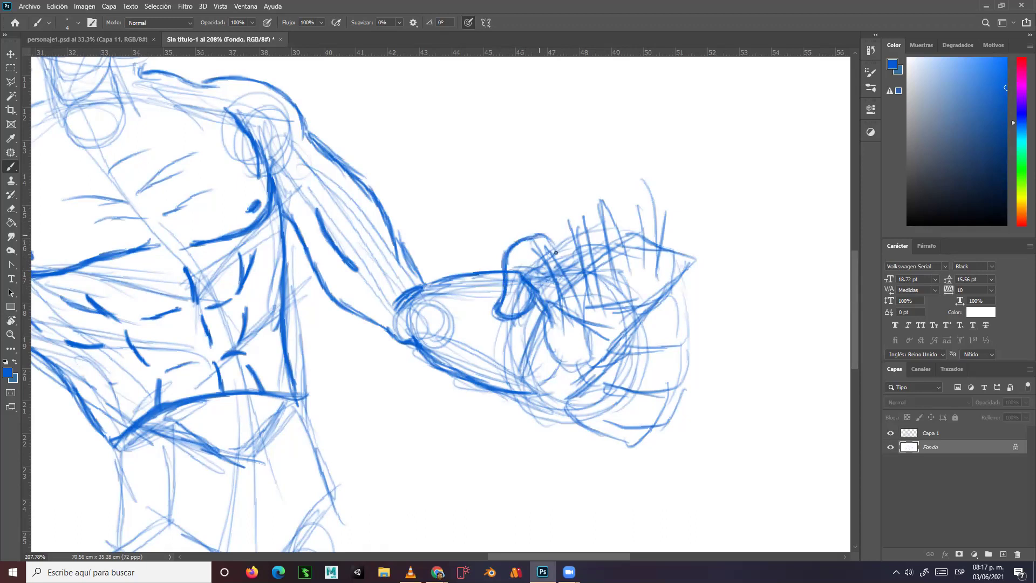
# Select layer Capa 1 and ink the thumb base and the rounded palm contour of the right-hand fist
pyautogui.click(930, 432)
pyautogui.moveTo(535, 298)
pyautogui.mouseDown()
pyautogui.moveTo(532, 316)
pyautogui.moveTo(507, 322)
pyautogui.moveTo(494, 300)
pyautogui.moveTo(507, 272)
pyautogui.mouseUp()
pyautogui.moveTo(525, 238)
pyautogui.mouseDown()
pyautogui.moveTo(546, 237)
pyautogui.moveTo(581, 304)
pyautogui.moveTo(543, 341)
pyautogui.moveTo(550, 358)
pyautogui.moveTo(530, 374)
pyautogui.mouseUp()
pyautogui.moveTo(681, 277)
pyautogui.mouseDown()
pyautogui.moveTo(608, 391)
pyautogui.moveTo(546, 397)
pyautogui.moveTo(529, 355)
pyautogui.mouseUp()
pyautogui.moveTo(529, 378)
pyautogui.mouseDown()
pyautogui.moveTo(531, 328)
pyautogui.moveTo(528, 367)
pyautogui.mouseUp()
pyautogui.moveTo(539, 319); pyautogui.dragTo(529, 351)
# Ink a thick curved band line across the right-hand forearm just before the wrist
pyautogui.moveTo(490, 278); pyautogui.dragTo(462, 359)
pyautogui.moveTo(481, 296); pyautogui.dragTo(468, 372)
pyautogui.moveTo(479, 289); pyautogui.dragTo(465, 327)
pyautogui.moveTo(492, 272); pyautogui.dragTo(468, 318)
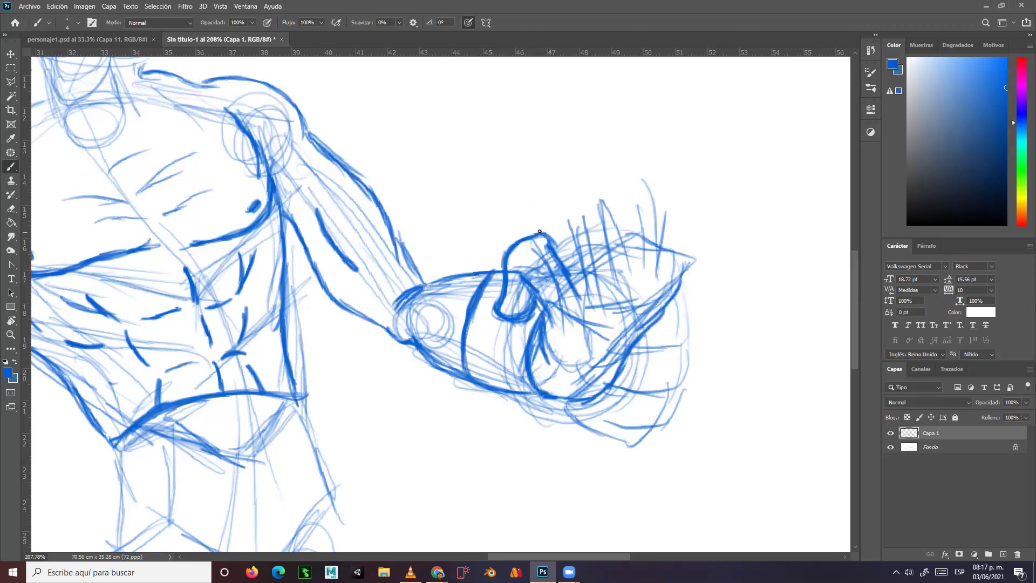
# Ink the outlines and dividing lines of the first curled fingers on the right-hand fist
pyautogui.moveTo(541, 232)
pyautogui.mouseDown()
pyautogui.moveTo(544, 214)
pyautogui.moveTo(608, 258)
pyautogui.moveTo(614, 281)
pyautogui.mouseUp()
pyautogui.moveTo(586, 210)
pyautogui.mouseDown()
pyautogui.moveTo(611, 271)
pyautogui.moveTo(585, 200)
pyautogui.moveTo(555, 199)
pyautogui.moveTo(539, 224)
pyautogui.moveTo(559, 262)
pyautogui.mouseUp()
pyautogui.moveTo(555, 224)
pyautogui.mouseDown()
pyautogui.moveTo(552, 241)
pyautogui.moveTo(601, 192)
pyautogui.moveTo(629, 190)
pyautogui.moveTo(645, 220)
pyautogui.moveTo(643, 268)
pyautogui.mouseUp()
pyautogui.moveTo(606, 211)
pyautogui.mouseDown()
pyautogui.moveTo(599, 249)
pyautogui.moveTo(596, 216)
pyautogui.moveTo(597, 227)
pyautogui.mouseUp()
pyautogui.moveTo(603, 217)
pyautogui.mouseDown()
pyautogui.moveTo(598, 232)
pyautogui.moveTo(595, 209)
pyautogui.mouseUp()
pyautogui.moveTo(598, 200)
pyautogui.mouseDown()
pyautogui.moveTo(589, 215)
pyautogui.moveTo(602, 217)
pyautogui.moveTo(626, 192)
pyautogui.moveTo(641, 195)
pyautogui.moveTo(653, 254)
pyautogui.mouseUp()
# Ink the outermost finger, the palm creases and the outer edge of the right-hand fist, thickening the fingertips
pyautogui.moveTo(637, 185)
pyautogui.mouseDown()
pyautogui.moveTo(666, 181)
pyautogui.moveTo(677, 220)
pyautogui.moveTo(674, 194)
pyautogui.moveTo(676, 270)
pyautogui.moveTo(664, 311)
pyautogui.moveTo(670, 305)
pyautogui.moveTo(621, 367)
pyautogui.mouseUp()
pyautogui.moveTo(566, 323)
pyautogui.mouseDown()
pyautogui.moveTo(625, 297)
pyautogui.moveTo(678, 283)
pyautogui.moveTo(648, 292)
pyautogui.mouseUp()
pyautogui.moveTo(615, 327); pyautogui.dragTo(591, 363)
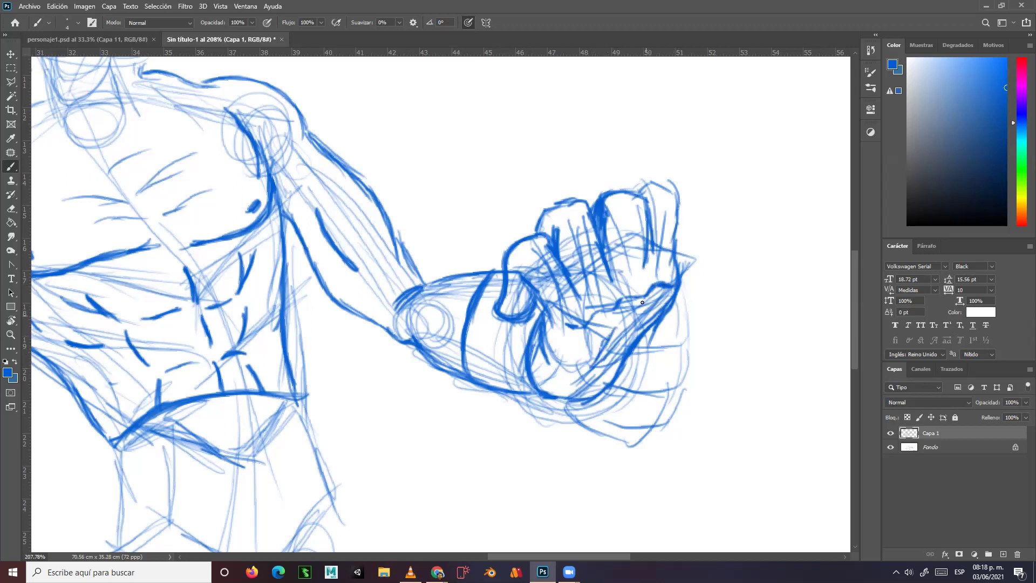
pyautogui.moveTo(597, 204)
pyautogui.mouseDown()
pyautogui.moveTo(638, 190)
pyautogui.moveTo(644, 198)
pyautogui.moveTo(657, 183)
pyautogui.moveTo(678, 192)
pyautogui.moveTo(660, 184)
pyautogui.moveTo(677, 201)
pyautogui.moveTo(676, 226)
pyautogui.moveTo(680, 204)
pyautogui.moveTo(672, 238)
pyautogui.moveTo(680, 192)
pyautogui.moveTo(675, 237)
pyautogui.moveTo(677, 204)
pyautogui.mouseUp()
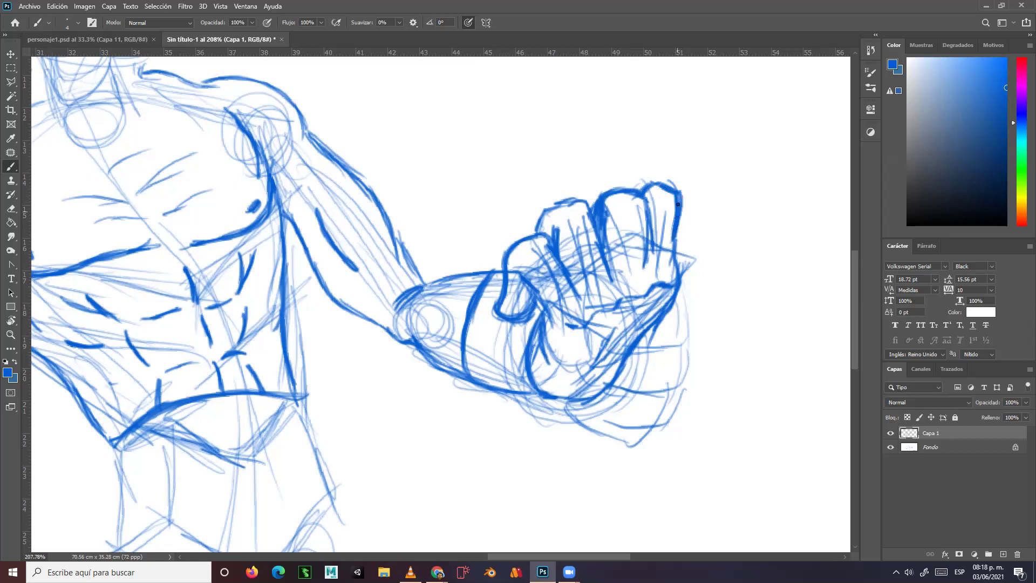
pyautogui.moveTo(676, 263); pyautogui.dragTo(677, 287)
pyautogui.moveTo(622, 357)
pyautogui.mouseDown()
pyautogui.moveTo(608, 386)
pyautogui.moveTo(593, 392)
pyautogui.moveTo(611, 370)
pyautogui.moveTo(576, 407)
pyautogui.moveTo(593, 399)
pyautogui.moveTo(525, 394)
pyautogui.moveTo(553, 399)
pyautogui.moveTo(520, 398)
pyautogui.mouseUp()
pyautogui.moveTo(460, 340); pyautogui.dragTo(468, 316)
pyautogui.moveTo(603, 395); pyautogui.dragTo(628, 413)
# Ink both collarbones and a short tendon line on each side of the neck
pyautogui.moveTo(345, 364); pyautogui.dragTo(570, 416)
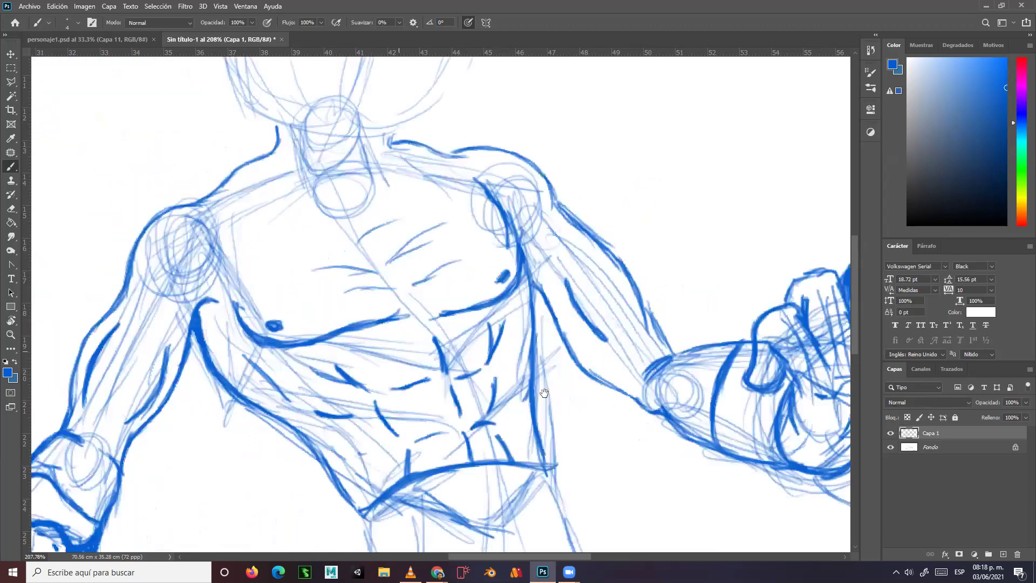
pyautogui.moveTo(252, 191)
pyautogui.mouseDown()
pyautogui.moveTo(285, 266)
pyautogui.moveTo(346, 264)
pyautogui.mouseUp()
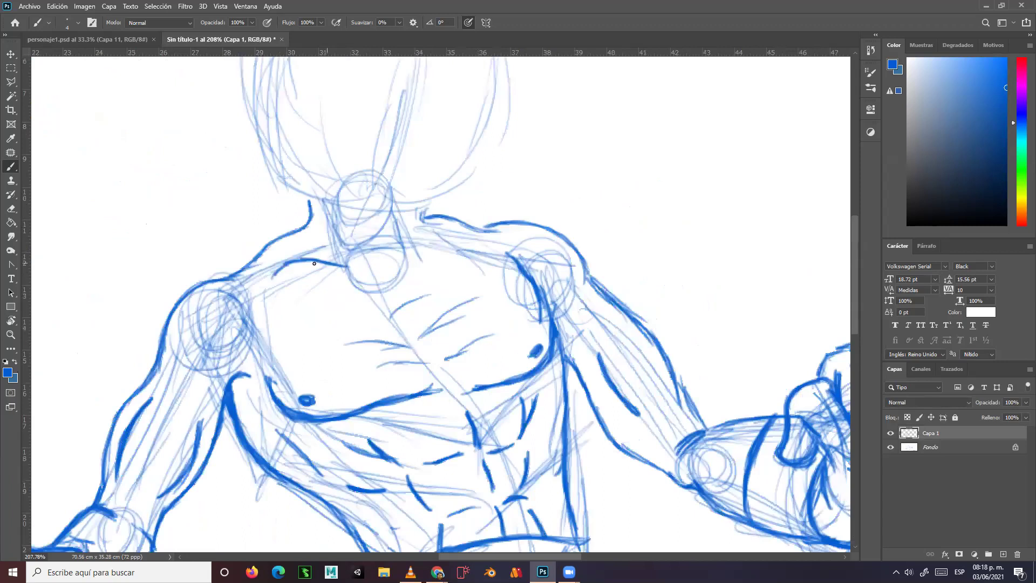
pyautogui.moveTo(417, 252); pyautogui.dragTo(469, 236)
pyautogui.moveTo(334, 218); pyautogui.dragTo(351, 245)
pyautogui.moveTo(402, 225); pyautogui.dragTo(401, 245)
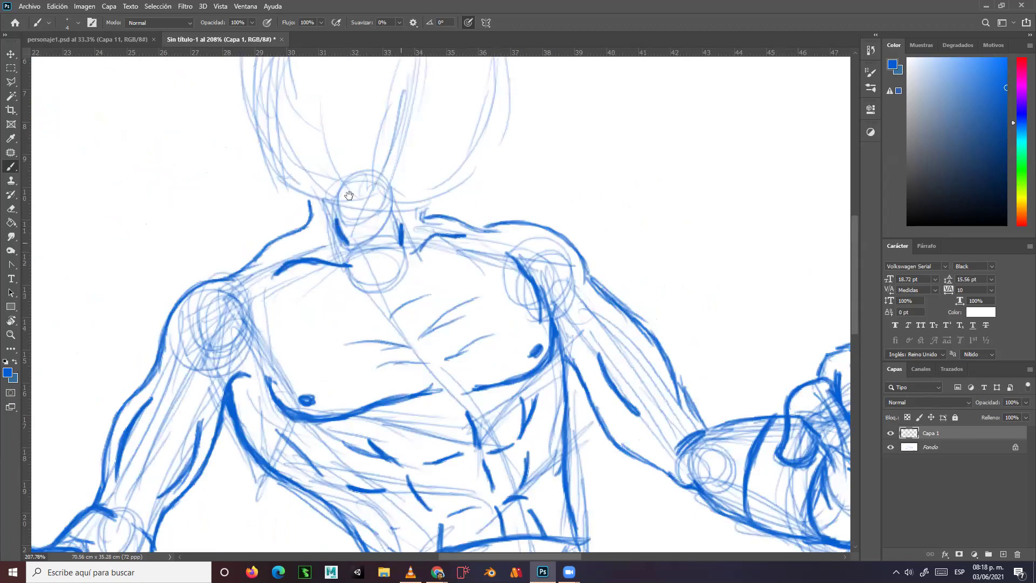
# Select the Fondo layer and sketch the face guides: a vertical centre line, the curved brow and nose lines, and the chin
pyautogui.moveTo(357, 207); pyautogui.dragTo(382, 254)
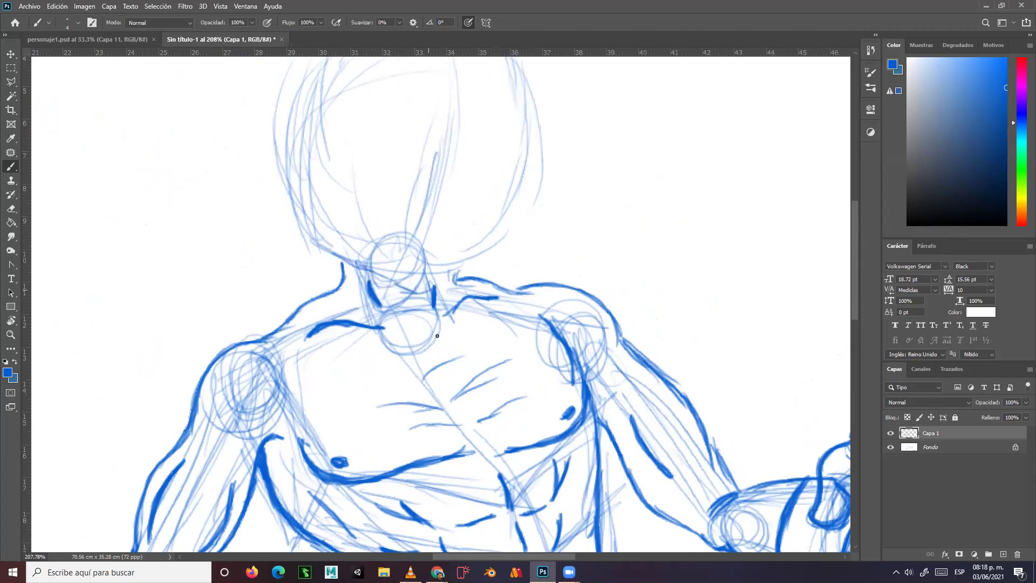
pyautogui.moveTo(329, 247); pyautogui.dragTo(292, 383)
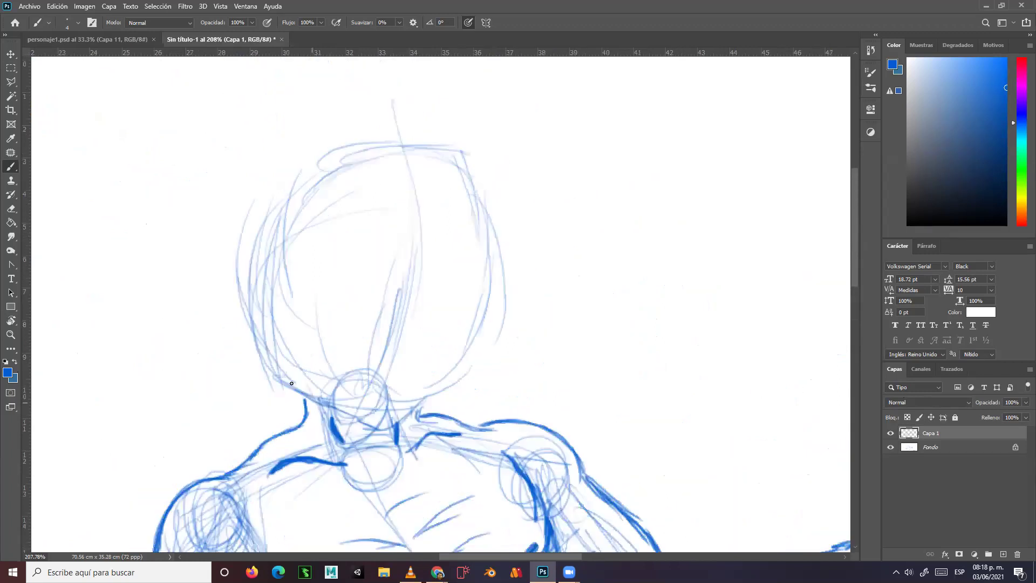
pyautogui.click(937, 447)
pyautogui.moveTo(400, 167); pyautogui.dragTo(396, 386)
pyautogui.moveTo(270, 249)
pyautogui.mouseDown()
pyautogui.moveTo(388, 296)
pyautogui.moveTo(458, 286)
pyautogui.moveTo(518, 260)
pyautogui.mouseUp()
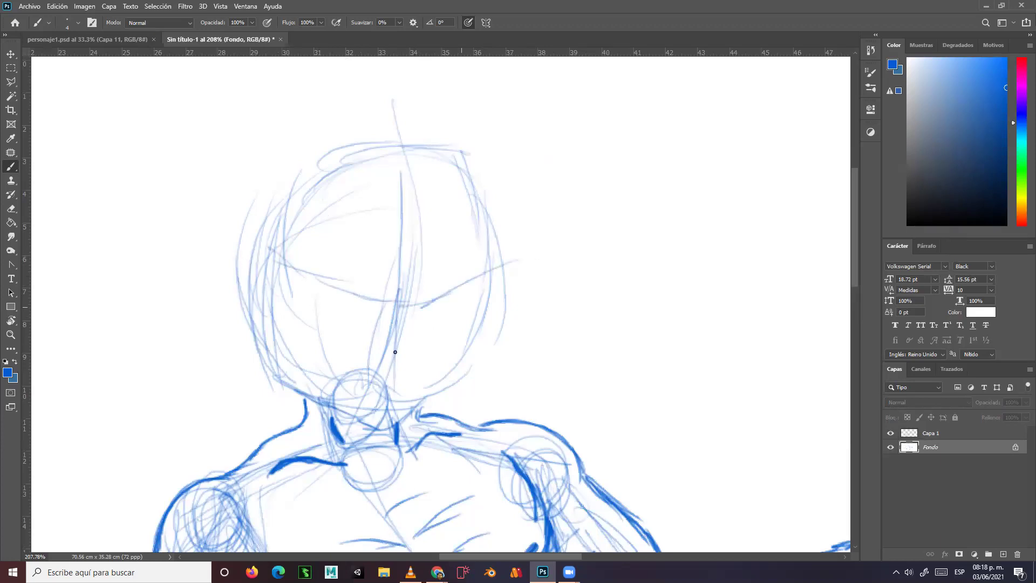
pyautogui.moveTo(322, 330); pyautogui.dragTo(454, 336)
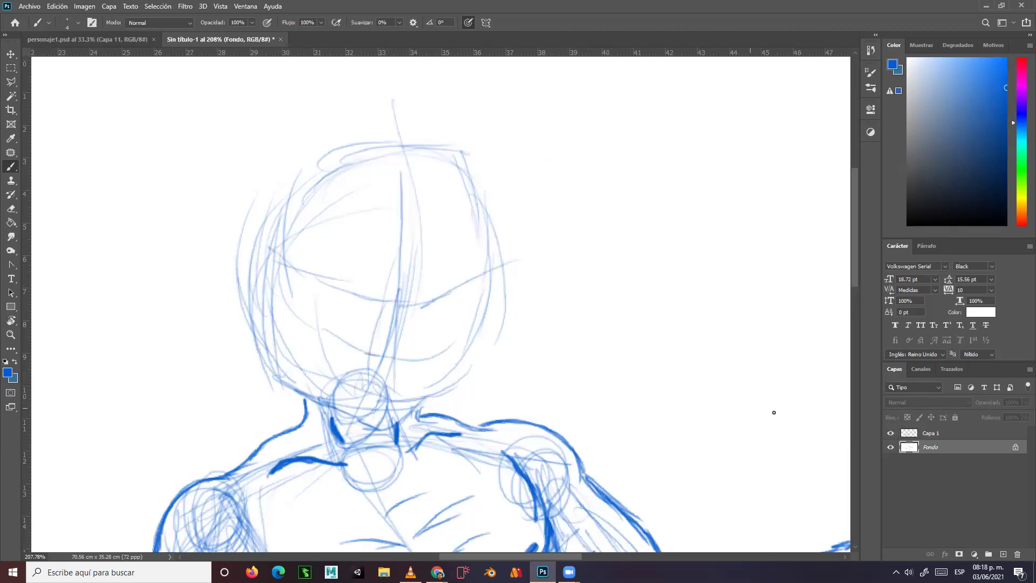
pyautogui.moveTo(439, 378); pyautogui.dragTo(383, 397)
pyautogui.moveTo(443, 368); pyautogui.dragTo(398, 402)
pyautogui.moveTo(394, 298); pyautogui.dragTo(386, 397)
pyautogui.moveTo(394, 320)
pyautogui.mouseDown()
pyautogui.moveTo(387, 408)
pyautogui.moveTo(395, 311)
pyautogui.mouseUp()
pyautogui.moveTo(412, 200); pyautogui.dragTo(395, 364)
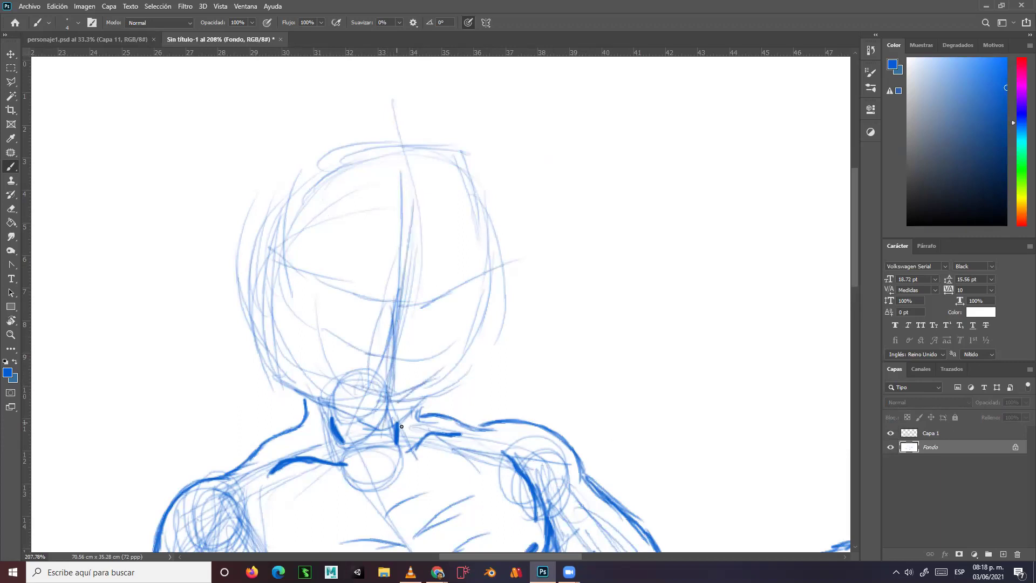
# Select layer Capa 1 and ink the jaw, chin and cheek contours on both sides of the face
pyautogui.click(948, 432)
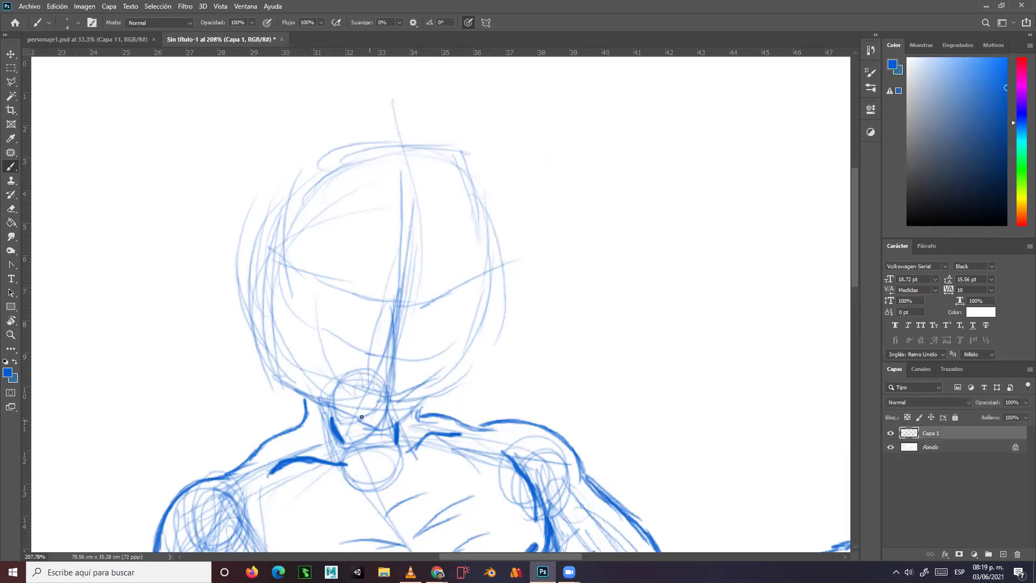
pyautogui.moveTo(307, 389); pyautogui.dragTo(277, 372)
pyautogui.moveTo(263, 307)
pyautogui.mouseDown()
pyautogui.moveTo(269, 365)
pyautogui.moveTo(369, 432)
pyautogui.moveTo(392, 431)
pyautogui.moveTo(376, 431)
pyautogui.moveTo(423, 411)
pyautogui.moveTo(440, 388)
pyautogui.moveTo(436, 399)
pyautogui.moveTo(476, 323)
pyautogui.moveTo(460, 348)
pyautogui.mouseUp()
pyautogui.moveTo(465, 297)
pyautogui.mouseDown()
pyautogui.moveTo(472, 305)
pyautogui.moveTo(468, 290)
pyautogui.moveTo(490, 265)
pyautogui.mouseUp()
pyautogui.moveTo(260, 291)
pyautogui.mouseDown()
pyautogui.moveTo(264, 322)
pyautogui.moveTo(261, 313)
pyautogui.mouseUp()
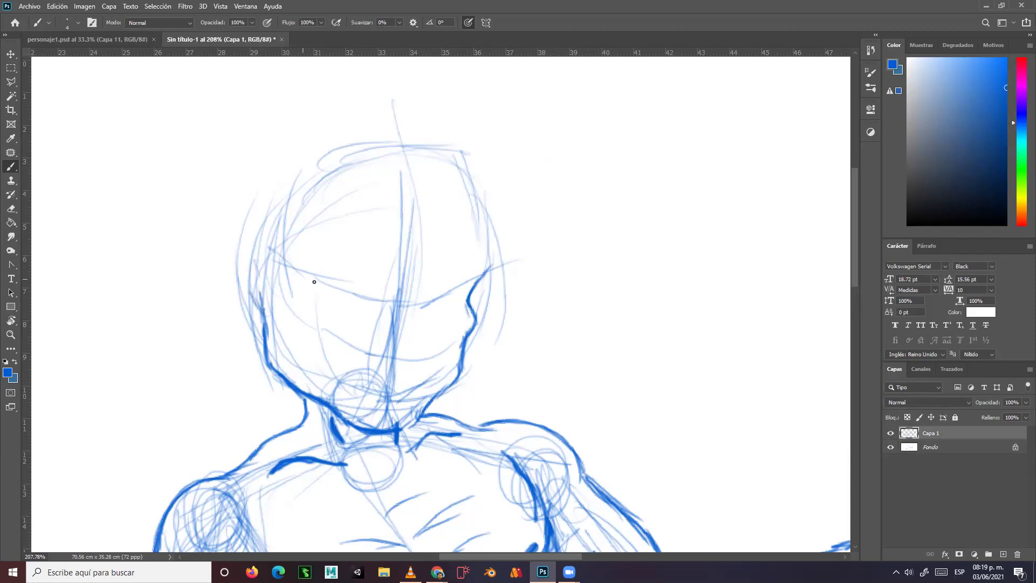
# Ink the frown crease between the brows and the bridge, nostrils and side folds of the nose
pyautogui.moveTo(305, 270); pyautogui.dragTo(337, 293)
pyautogui.moveTo(335, 215); pyautogui.dragTo(327, 309)
pyautogui.moveTo(330, 251); pyautogui.dragTo(326, 330)
pyautogui.moveTo(374, 299)
pyautogui.mouseDown()
pyautogui.moveTo(410, 310)
pyautogui.moveTo(385, 314)
pyautogui.moveTo(367, 366)
pyautogui.mouseUp()
pyautogui.moveTo(383, 327)
pyautogui.mouseDown()
pyautogui.moveTo(374, 349)
pyautogui.moveTo(403, 340)
pyautogui.mouseUp()
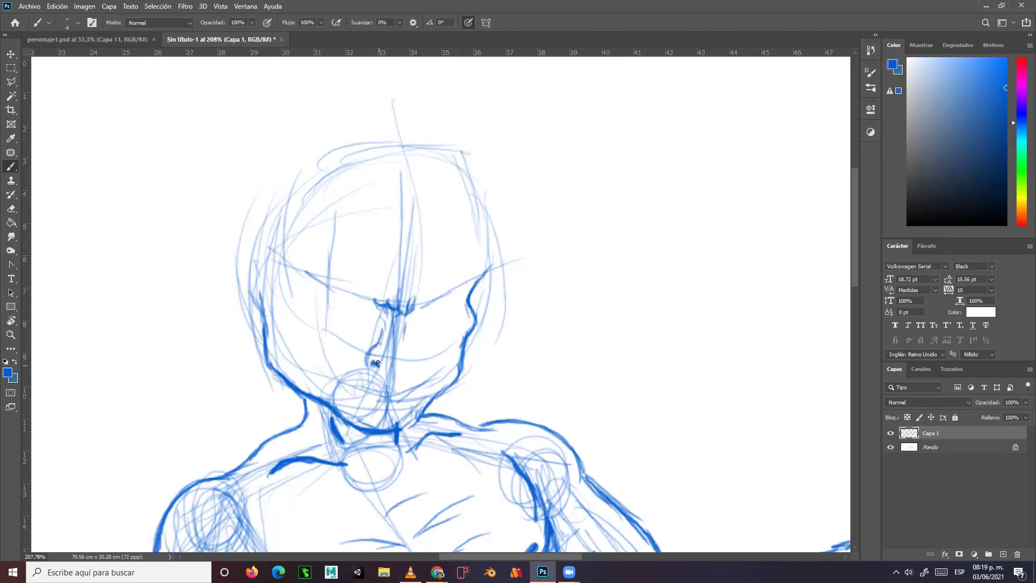
pyautogui.moveTo(385, 370)
pyautogui.mouseDown()
pyautogui.moveTo(398, 386)
pyautogui.moveTo(402, 332)
pyautogui.moveTo(414, 368)
pyautogui.moveTo(360, 364)
pyautogui.moveTo(354, 375)
pyautogui.mouseUp()
pyautogui.moveTo(408, 350); pyautogui.dragTo(422, 378)
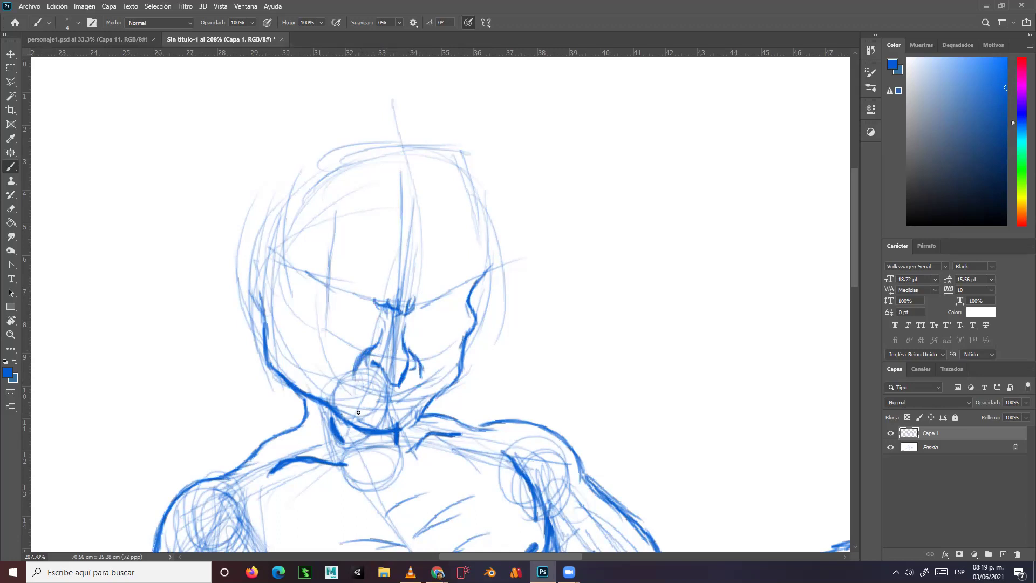
# Ink a snarling mouth with upper and lower lips and a dividing line below the nose
pyautogui.moveTo(355, 409)
pyautogui.mouseDown()
pyautogui.moveTo(373, 382)
pyautogui.moveTo(425, 378)
pyautogui.moveTo(415, 398)
pyautogui.moveTo(354, 415)
pyautogui.moveTo(360, 379)
pyautogui.moveTo(384, 377)
pyautogui.moveTo(354, 388)
pyautogui.moveTo(356, 412)
pyautogui.moveTo(377, 414)
pyautogui.moveTo(422, 394)
pyautogui.moveTo(416, 378)
pyautogui.mouseUp()
pyautogui.moveTo(357, 397); pyautogui.dragTo(409, 389)
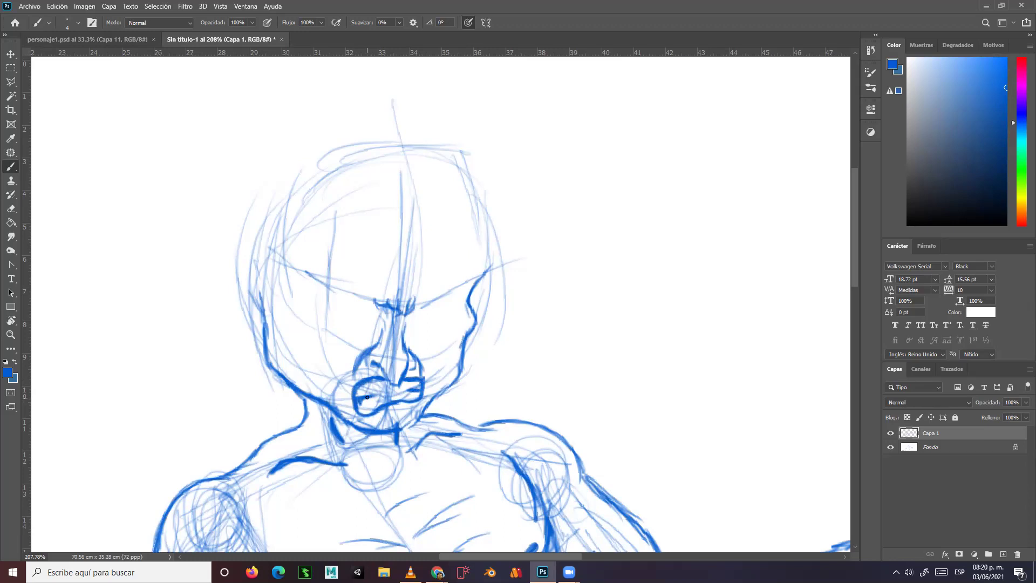
pyautogui.moveTo(371, 402)
pyautogui.mouseDown()
pyautogui.moveTo(407, 388)
pyautogui.moveTo(394, 389)
pyautogui.mouseUp()
# Ink two narrowed, angry eyes and thick slanted eyebrows above them
pyautogui.moveTo(323, 289)
pyautogui.mouseDown()
pyautogui.moveTo(355, 298)
pyautogui.moveTo(367, 315)
pyautogui.moveTo(312, 300)
pyautogui.mouseUp()
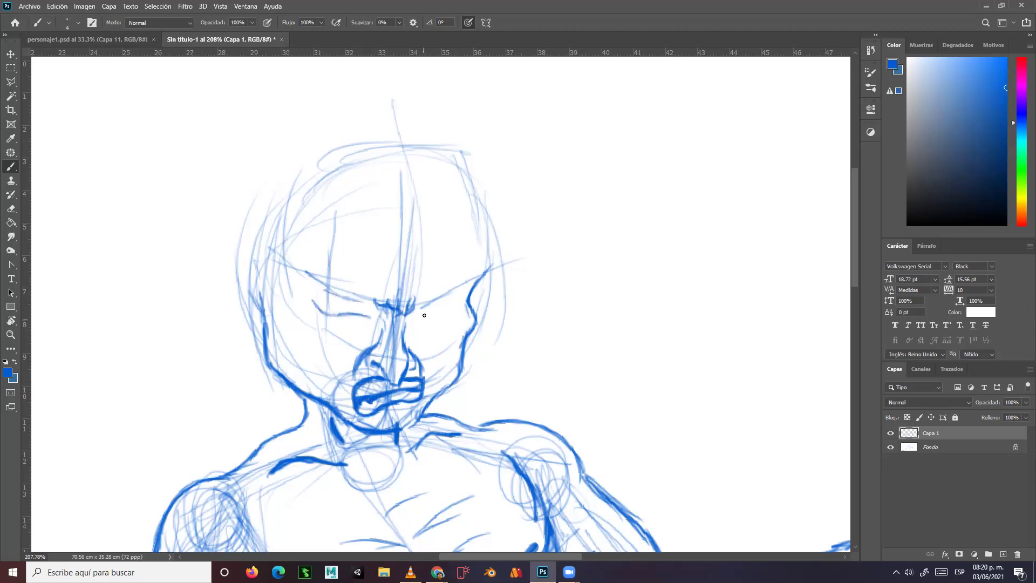
pyautogui.moveTo(437, 314)
pyautogui.mouseDown()
pyautogui.moveTo(451, 312)
pyautogui.moveTo(419, 319)
pyautogui.mouseUp()
pyautogui.moveTo(364, 303)
pyautogui.mouseDown()
pyautogui.moveTo(360, 312)
pyautogui.moveTo(370, 311)
pyautogui.moveTo(346, 303)
pyautogui.moveTo(354, 311)
pyautogui.mouseUp()
pyautogui.moveTo(432, 302)
pyautogui.mouseDown()
pyautogui.moveTo(451, 297)
pyautogui.moveTo(445, 308)
pyautogui.mouseUp()
pyautogui.moveTo(312, 283)
pyautogui.mouseDown()
pyautogui.moveTo(323, 289)
pyautogui.moveTo(299, 285)
pyautogui.moveTo(309, 277)
pyautogui.mouseUp()
pyautogui.moveTo(311, 278)
pyautogui.mouseDown()
pyautogui.moveTo(372, 303)
pyautogui.moveTo(339, 310)
pyautogui.moveTo(372, 315)
pyautogui.moveTo(311, 292)
pyautogui.mouseUp()
pyautogui.moveTo(421, 317)
pyautogui.mouseDown()
pyautogui.moveTo(464, 300)
pyautogui.moveTo(448, 296)
pyautogui.moveTo(467, 282)
pyautogui.moveTo(461, 303)
pyautogui.moveTo(436, 297)
pyautogui.moveTo(465, 276)
pyautogui.moveTo(454, 287)
pyautogui.mouseUp()
pyautogui.moveTo(450, 285); pyautogui.dragTo(471, 273)
pyautogui.moveTo(424, 298); pyautogui.dragTo(482, 273)
pyautogui.moveTo(357, 291)
pyautogui.mouseDown()
pyautogui.moveTo(333, 285)
pyautogui.moveTo(373, 298)
pyautogui.moveTo(318, 273)
pyautogui.moveTo(299, 281)
pyautogui.moveTo(313, 272)
pyautogui.moveTo(331, 284)
pyautogui.moveTo(277, 296)
pyautogui.moveTo(273, 260)
pyautogui.mouseUp()
# Ink the skull outline and a pointed ear on each side of the head
pyautogui.moveTo(256, 323)
pyautogui.mouseDown()
pyautogui.moveTo(240, 262)
pyautogui.moveTo(245, 206)
pyautogui.moveTo(258, 245)
pyautogui.mouseUp()
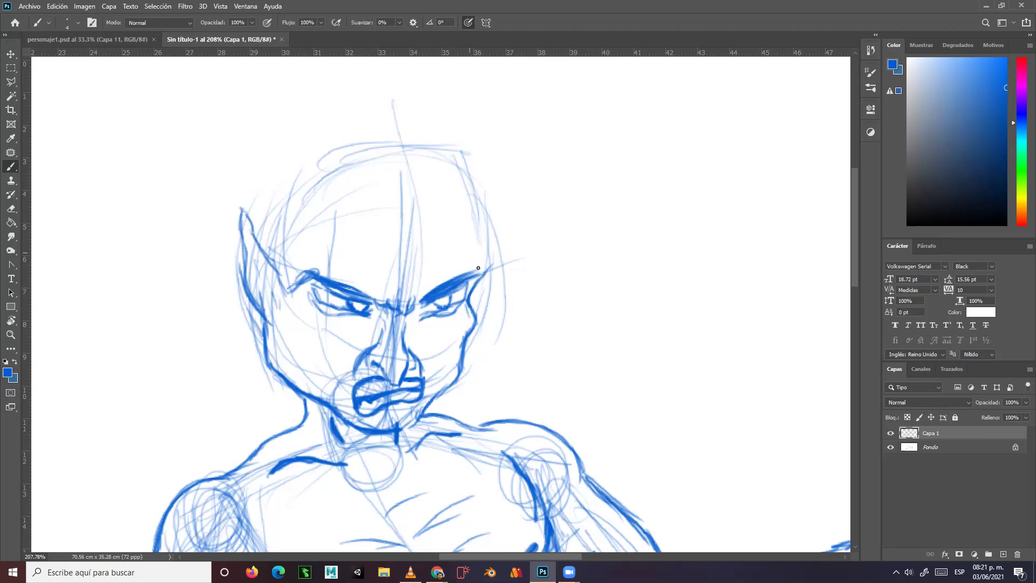
pyautogui.moveTo(488, 270)
pyautogui.mouseDown()
pyautogui.moveTo(491, 239)
pyautogui.moveTo(479, 193)
pyautogui.moveTo(480, 279)
pyautogui.mouseUp()
pyautogui.moveTo(265, 250); pyautogui.dragTo(276, 198)
pyautogui.moveTo(265, 257); pyautogui.dragTo(287, 162)
pyautogui.moveTo(264, 227)
pyautogui.mouseDown()
pyautogui.moveTo(282, 183)
pyautogui.moveTo(323, 139)
pyautogui.moveTo(395, 120)
pyautogui.moveTo(439, 129)
pyautogui.moveTo(476, 161)
pyautogui.mouseUp()
pyautogui.moveTo(461, 149); pyautogui.dragTo(473, 191)
pyautogui.moveTo(491, 249); pyautogui.dragTo(487, 252)
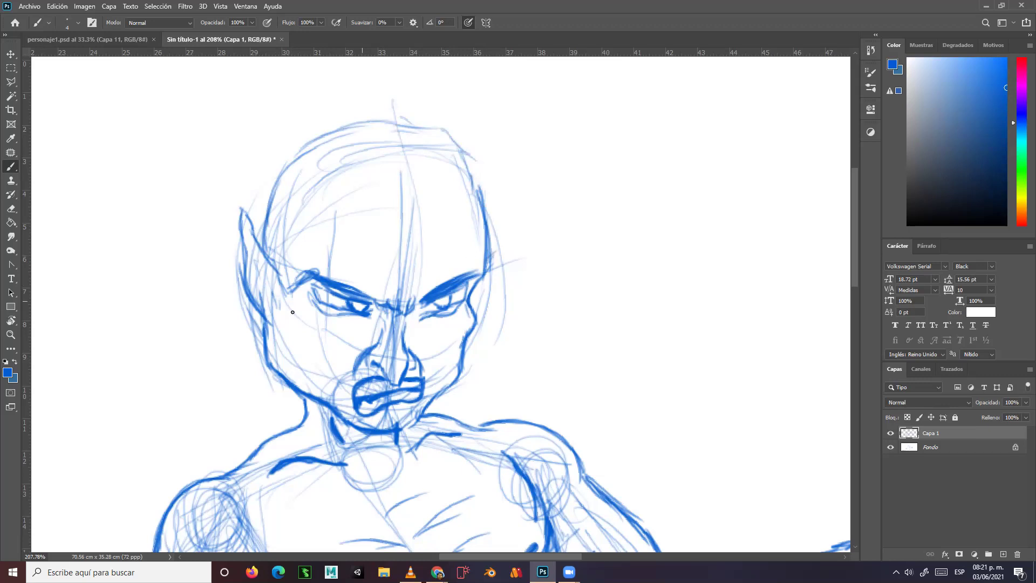
pyautogui.moveTo(274, 314)
pyautogui.mouseDown()
pyautogui.moveTo(268, 282)
pyautogui.moveTo(272, 304)
pyautogui.moveTo(247, 232)
pyautogui.moveTo(249, 277)
pyautogui.moveTo(247, 248)
pyautogui.moveTo(240, 269)
pyautogui.moveTo(241, 212)
pyautogui.moveTo(281, 288)
pyautogui.moveTo(247, 326)
pyautogui.mouseUp()
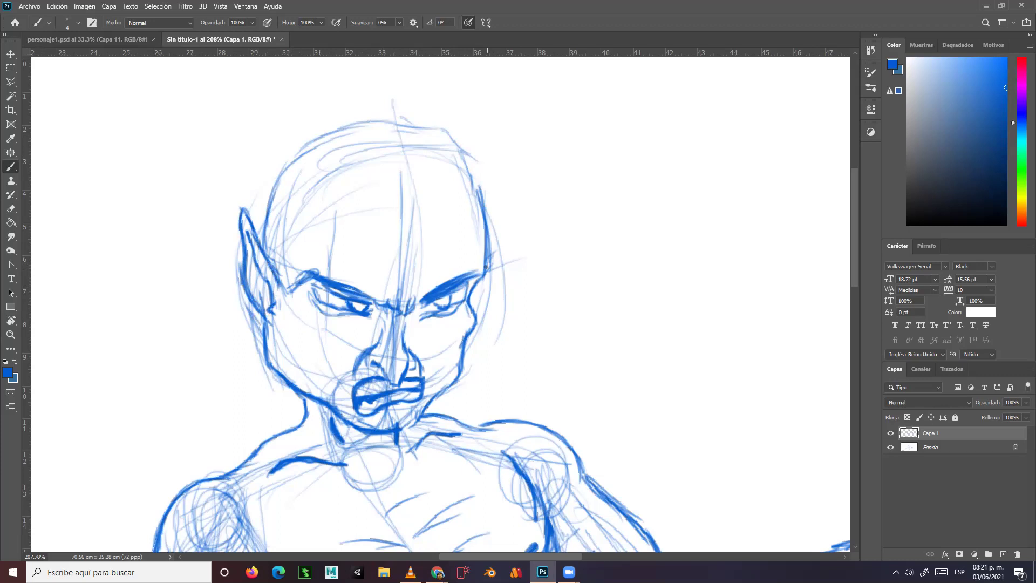
pyautogui.moveTo(498, 235)
pyautogui.mouseDown()
pyautogui.moveTo(499, 267)
pyautogui.moveTo(499, 234)
pyautogui.moveTo(483, 255)
pyautogui.moveTo(499, 222)
pyautogui.moveTo(503, 259)
pyautogui.moveTo(502, 244)
pyautogui.moveTo(486, 316)
pyautogui.moveTo(474, 324)
pyautogui.moveTo(486, 246)
pyautogui.mouseUp()
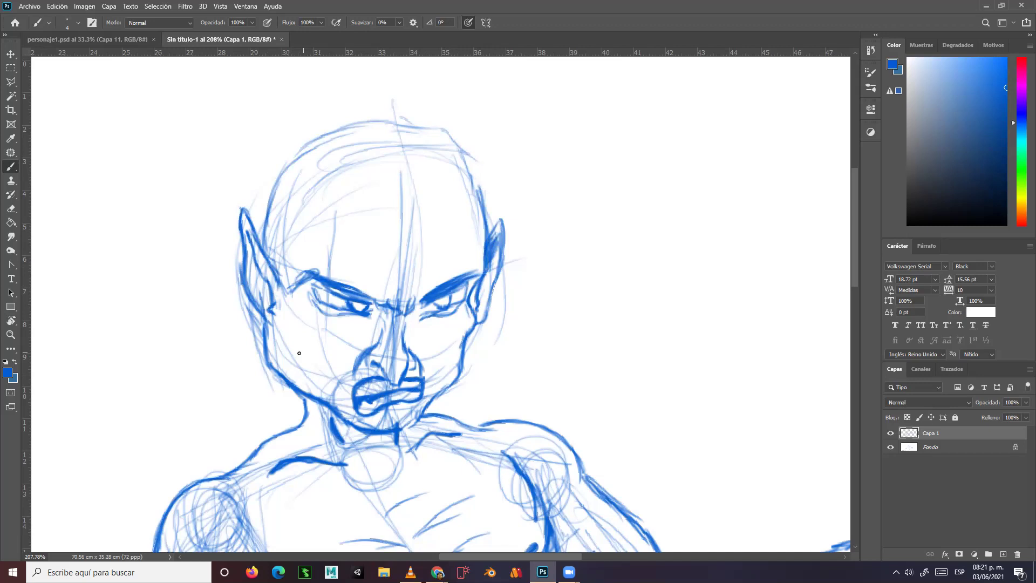
# Add cheekbone lines, dark pupils, brow wrinkles and hatched shading around the eyes, and thicken the right-hand ear
pyautogui.moveTo(296, 333)
pyautogui.mouseDown()
pyautogui.moveTo(330, 368)
pyautogui.moveTo(295, 339)
pyautogui.moveTo(314, 372)
pyautogui.mouseUp()
pyautogui.moveTo(460, 343); pyautogui.dragTo(446, 372)
pyautogui.moveTo(367, 368)
pyautogui.mouseDown()
pyautogui.moveTo(385, 328)
pyautogui.moveTo(378, 338)
pyautogui.moveTo(362, 308)
pyautogui.mouseUp()
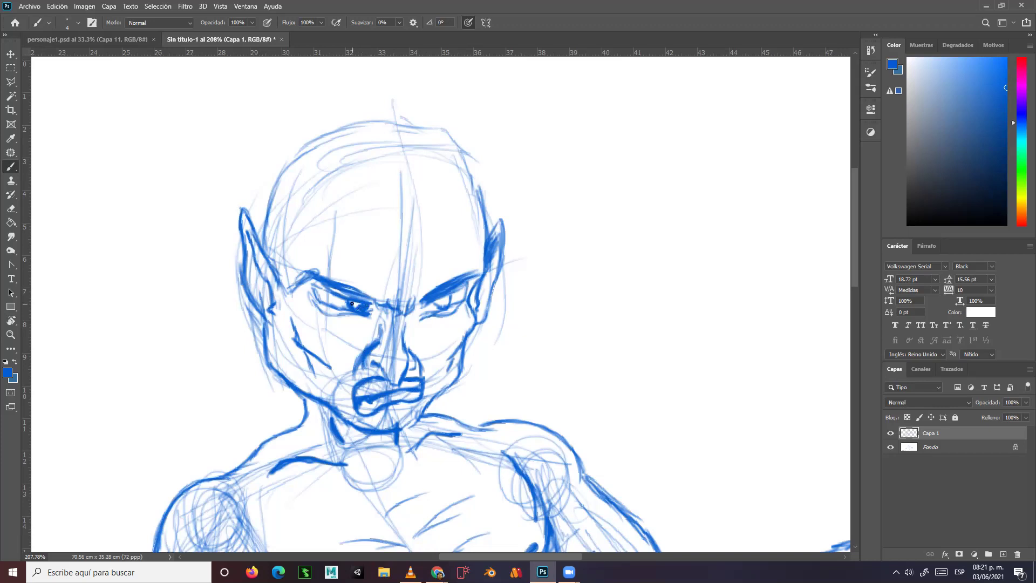
pyautogui.moveTo(443, 299)
pyautogui.mouseDown()
pyautogui.moveTo(475, 265)
pyautogui.moveTo(485, 279)
pyautogui.moveTo(394, 296)
pyautogui.mouseUp()
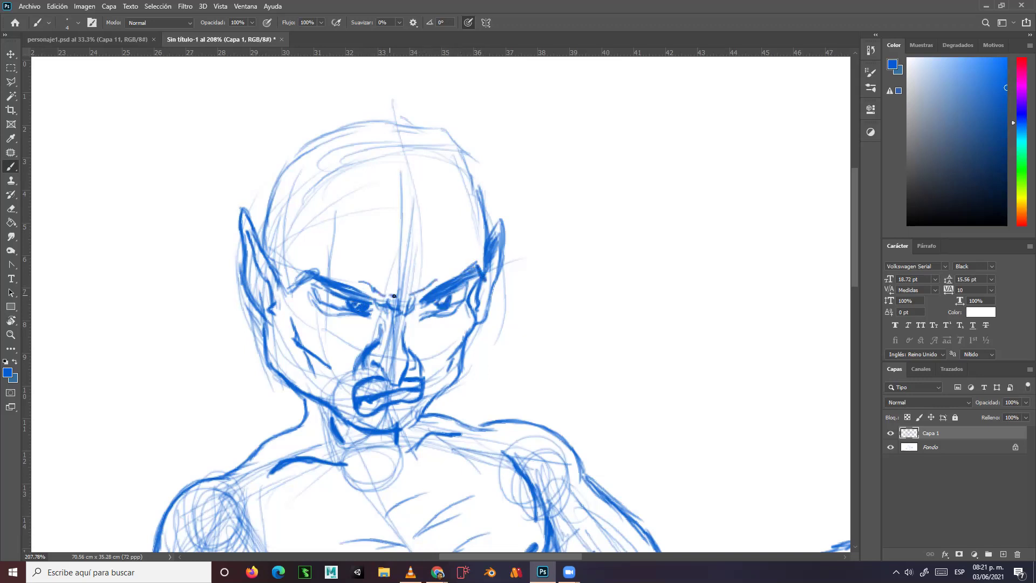
pyautogui.moveTo(300, 294)
pyautogui.mouseDown()
pyautogui.moveTo(308, 318)
pyautogui.moveTo(341, 310)
pyautogui.moveTo(334, 323)
pyautogui.moveTo(352, 317)
pyautogui.moveTo(350, 324)
pyautogui.moveTo(382, 305)
pyautogui.moveTo(371, 341)
pyautogui.moveTo(389, 325)
pyautogui.moveTo(369, 347)
pyautogui.moveTo(380, 317)
pyautogui.moveTo(366, 316)
pyautogui.moveTo(408, 315)
pyautogui.moveTo(428, 289)
pyautogui.moveTo(411, 321)
pyautogui.mouseUp()
pyautogui.moveTo(475, 274); pyautogui.dragTo(465, 292)
pyautogui.moveTo(490, 238)
pyautogui.mouseDown()
pyautogui.moveTo(505, 211)
pyautogui.moveTo(503, 266)
pyautogui.moveTo(483, 320)
pyautogui.mouseUp()
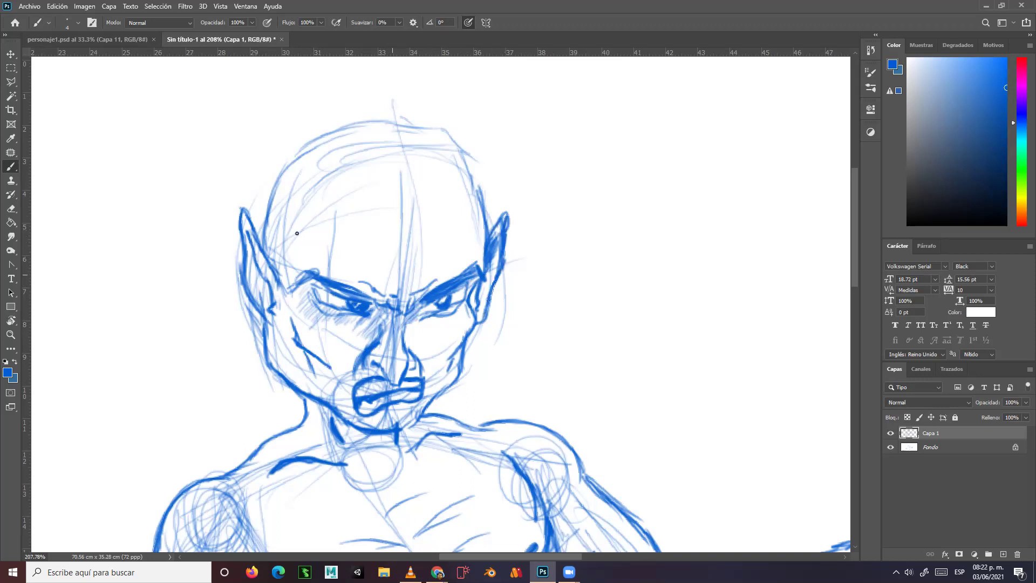
# Reinforce the ink lines of the skull, the right-hand jaw and the nose
pyautogui.moveTo(264, 241)
pyautogui.mouseDown()
pyautogui.moveTo(279, 171)
pyautogui.moveTo(261, 218)
pyautogui.moveTo(296, 148)
pyautogui.moveTo(379, 121)
pyautogui.mouseUp()
pyautogui.moveTo(303, 143); pyautogui.dragTo(416, 121)
pyautogui.moveTo(351, 126)
pyautogui.mouseDown()
pyautogui.moveTo(463, 136)
pyautogui.moveTo(454, 118)
pyautogui.moveTo(423, 124)
pyautogui.moveTo(457, 137)
pyautogui.moveTo(427, 131)
pyautogui.moveTo(480, 179)
pyautogui.moveTo(452, 142)
pyautogui.moveTo(477, 190)
pyautogui.moveTo(468, 158)
pyautogui.moveTo(478, 255)
pyautogui.mouseUp()
pyautogui.moveTo(484, 396); pyautogui.dragTo(405, 310)
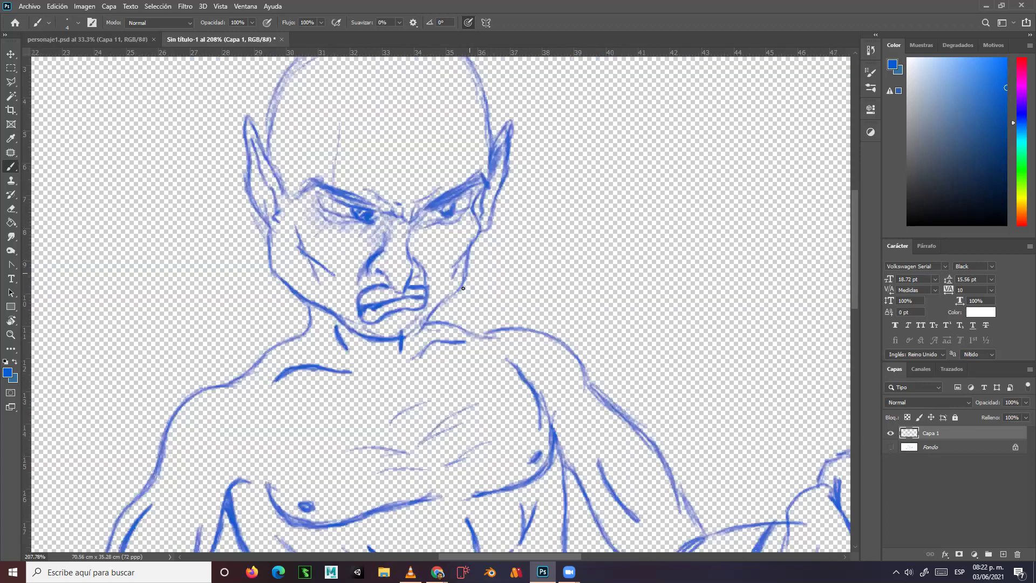
pyautogui.moveTo(452, 295)
pyautogui.mouseDown()
pyautogui.moveTo(456, 286)
pyautogui.moveTo(409, 337)
pyautogui.mouseUp()
pyautogui.moveTo(413, 219)
pyautogui.mouseDown()
pyautogui.moveTo(403, 289)
pyautogui.moveTo(389, 289)
pyautogui.moveTo(375, 268)
pyautogui.moveTo(352, 284)
pyautogui.moveTo(364, 264)
pyautogui.moveTo(353, 300)
pyautogui.mouseUp()
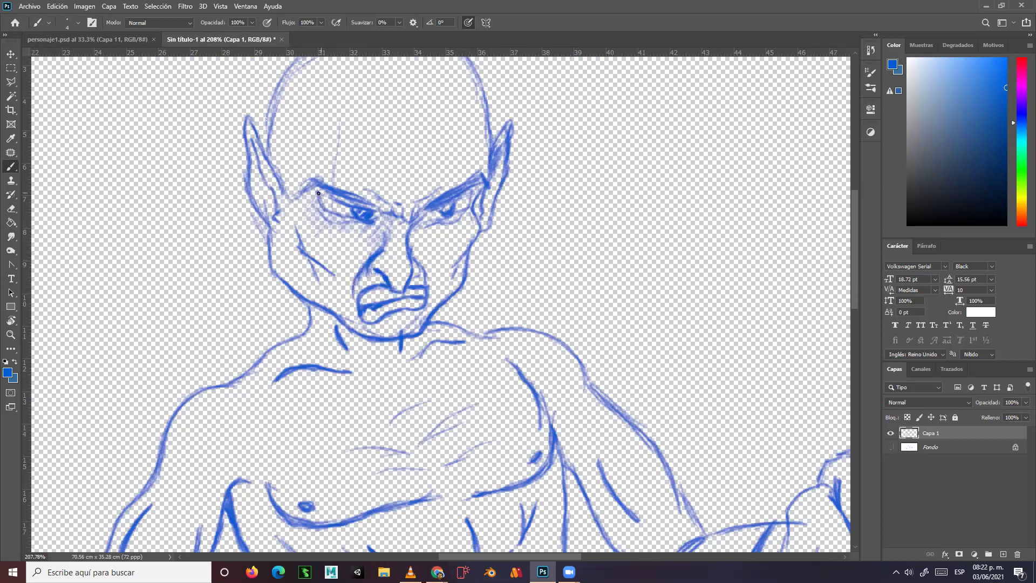
# Ink the waistband ends, the outer sides and the ragged hem of torn shorts around the hips
pyautogui.moveTo(438, 328); pyautogui.dragTo(431, 237)
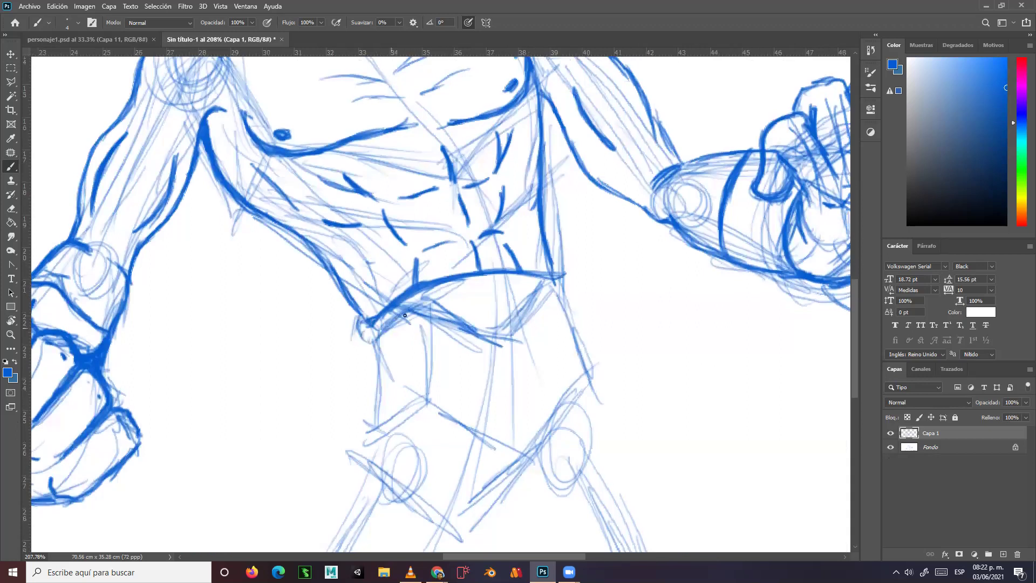
pyautogui.moveTo(390, 327)
pyautogui.mouseDown()
pyautogui.moveTo(492, 289)
pyautogui.moveTo(565, 286)
pyautogui.mouseUp()
pyautogui.scroll(-1, 453, 378)
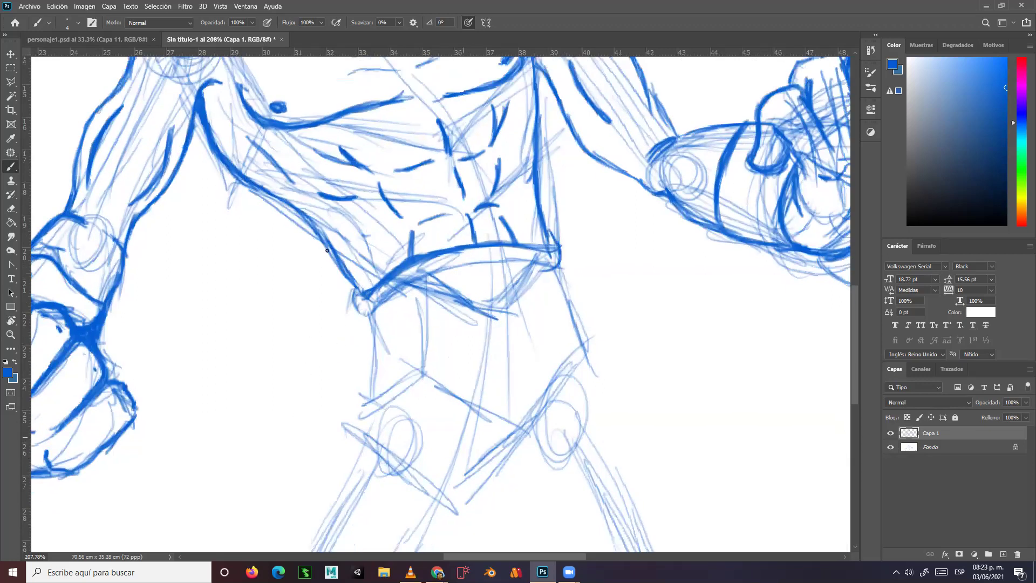
pyautogui.scroll(-3, 327, 251)
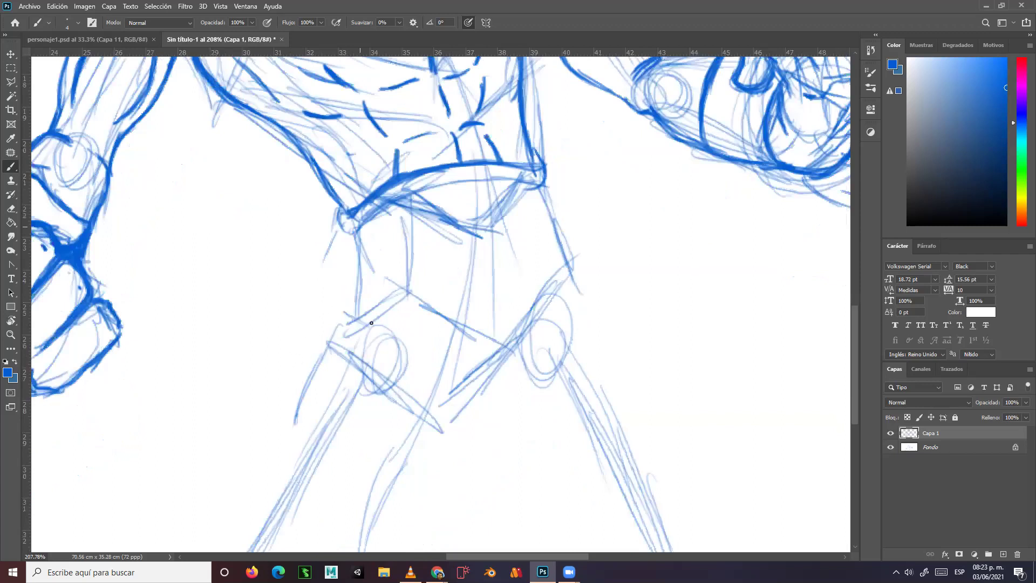
pyautogui.moveTo(345, 231); pyautogui.dragTo(296, 372)
pyautogui.moveTo(327, 306); pyautogui.dragTo(292, 366)
pyautogui.moveTo(381, 326)
pyautogui.mouseDown()
pyautogui.moveTo(396, 356)
pyautogui.moveTo(405, 326)
pyautogui.moveTo(415, 322)
pyautogui.moveTo(437, 346)
pyautogui.moveTo(454, 327)
pyautogui.moveTo(460, 381)
pyautogui.moveTo(500, 343)
pyautogui.moveTo(486, 338)
pyautogui.moveTo(494, 303)
pyautogui.mouseUp()
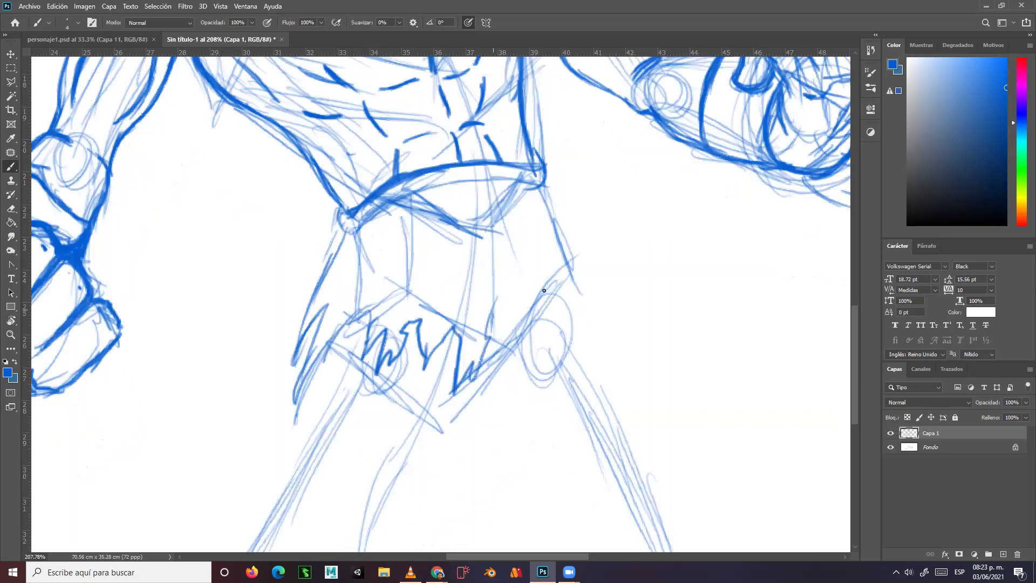
pyautogui.moveTo(550, 184)
pyautogui.mouseDown()
pyautogui.moveTo(585, 229)
pyautogui.moveTo(629, 324)
pyautogui.moveTo(561, 293)
pyautogui.moveTo(601, 321)
pyautogui.mouseUp()
# Ink the inner and outer contours of the right-hand thigh from the torn hem down to the knee
pyautogui.moveTo(495, 314)
pyautogui.mouseDown()
pyautogui.moveTo(558, 434)
pyautogui.moveTo(512, 369)
pyautogui.moveTo(544, 434)
pyautogui.mouseUp()
pyautogui.moveTo(490, 326); pyautogui.dragTo(572, 472)
pyautogui.moveTo(625, 327); pyautogui.dragTo(664, 433)
pyautogui.moveTo(634, 352); pyautogui.dragTo(678, 495)
pyautogui.moveTo(650, 399); pyautogui.dragTo(679, 517)
pyautogui.moveTo(521, 376); pyautogui.dragTo(568, 497)
pyautogui.moveTo(528, 398); pyautogui.dragTo(585, 523)
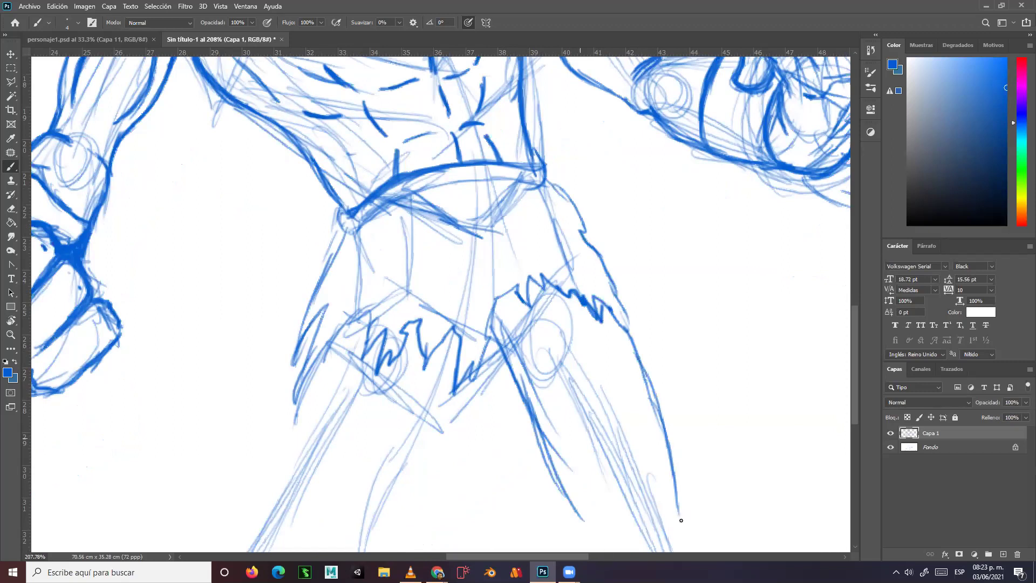
# Ink the right-hand knee and the thigh's muscle lines, and thicken its inner contour up to the hem
pyautogui.moveTo(642, 522); pyautogui.dragTo(666, 519)
pyautogui.moveTo(569, 360); pyautogui.dragTo(619, 514)
pyautogui.moveTo(587, 522); pyautogui.dragTo(603, 549)
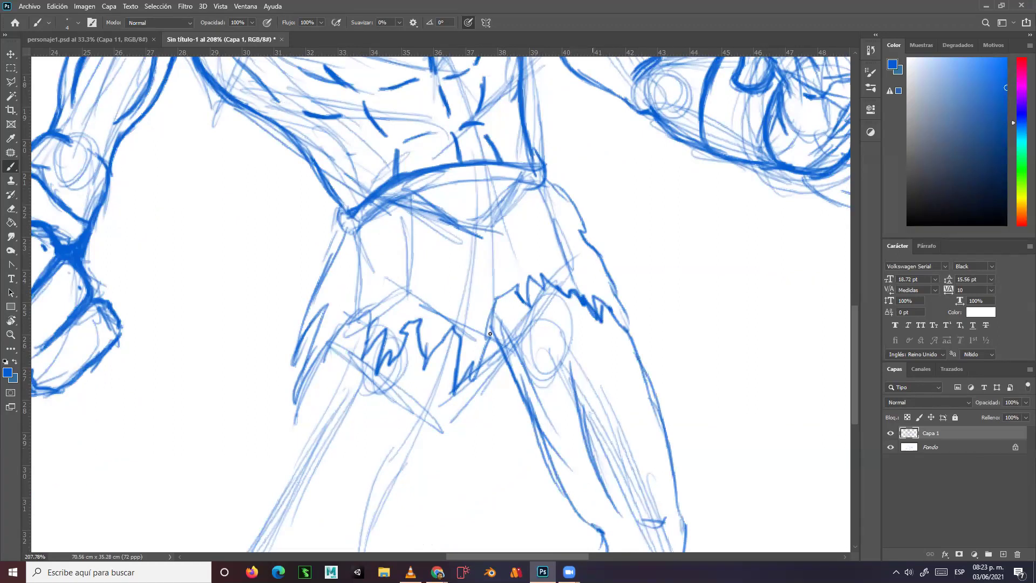
pyautogui.moveTo(570, 348); pyautogui.dragTo(607, 491)
pyautogui.moveTo(624, 446); pyautogui.dragTo(640, 487)
pyautogui.moveTo(507, 353); pyautogui.dragTo(561, 483)
pyautogui.moveTo(507, 293); pyautogui.dragTo(488, 338)
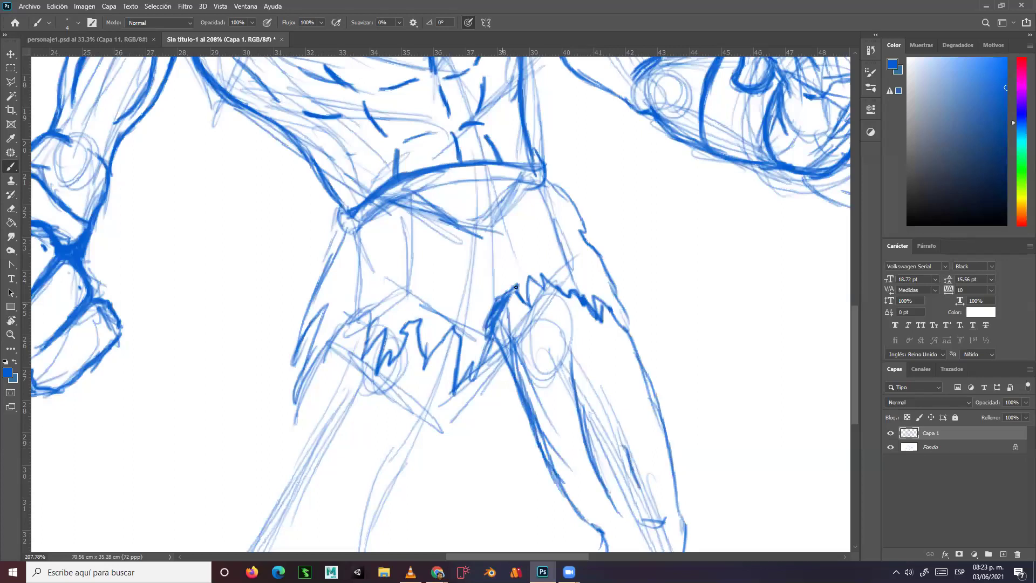
# Ink the inner and outer contours of the left-hand thigh from the torn hem down to the knee
pyautogui.moveTo(515, 290); pyautogui.dragTo(529, 289)
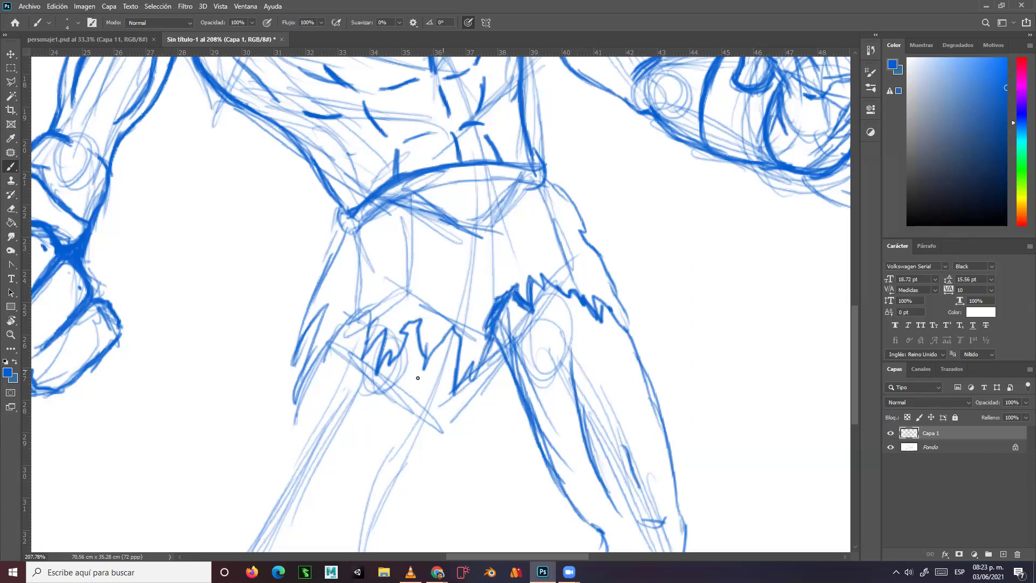
pyautogui.moveTo(451, 360); pyautogui.dragTo(390, 492)
pyautogui.moveTo(313, 325); pyautogui.dragTo(268, 480)
pyautogui.moveTo(441, 395); pyautogui.dragTo(358, 523)
pyautogui.moveTo(304, 415)
pyautogui.mouseDown()
pyautogui.moveTo(286, 504)
pyautogui.moveTo(296, 481)
pyautogui.mouseUp()
pyautogui.moveTo(321, 397)
pyautogui.mouseDown()
pyautogui.moveTo(292, 515)
pyautogui.moveTo(303, 543)
pyautogui.moveTo(338, 548)
pyautogui.moveTo(361, 531)
pyautogui.moveTo(352, 550)
pyautogui.mouseUp()
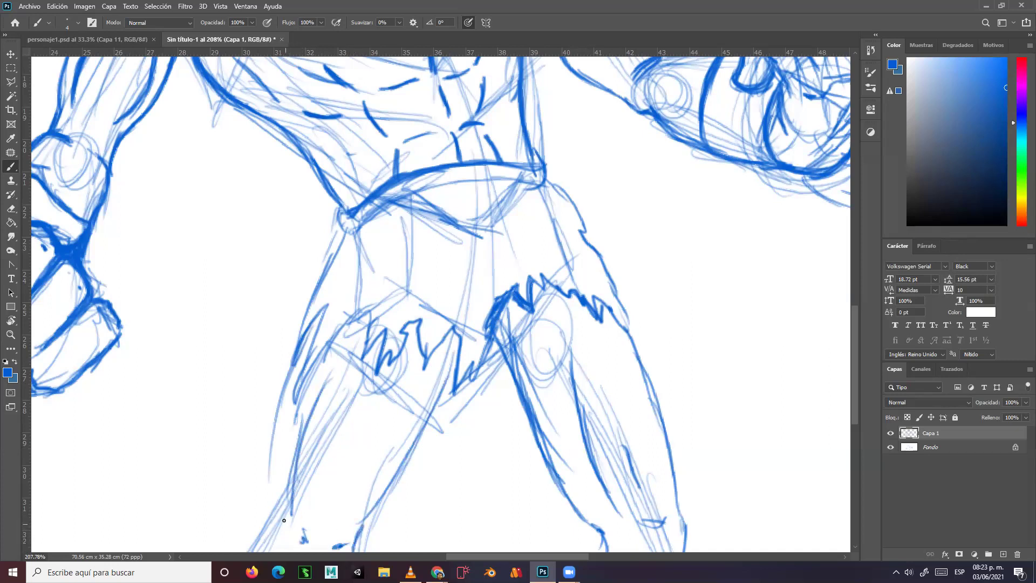
# Extend the left-hand thigh's outer contour down past the knee and thicken it up to the shorts' hem
pyautogui.moveTo(265, 475); pyautogui.dragTo(265, 509)
pyautogui.moveTo(268, 470)
pyautogui.mouseDown()
pyautogui.moveTo(266, 512)
pyautogui.moveTo(248, 548)
pyautogui.mouseUp()
pyautogui.moveTo(260, 523); pyautogui.dragTo(232, 551)
pyautogui.moveTo(269, 497)
pyautogui.mouseDown()
pyautogui.moveTo(288, 369)
pyautogui.moveTo(313, 335)
pyautogui.mouseUp()
pyautogui.moveTo(270, 459); pyautogui.dragTo(326, 312)
pyautogui.moveTo(266, 505); pyautogui.dragTo(291, 368)
pyautogui.moveTo(267, 511); pyautogui.dragTo(233, 556)
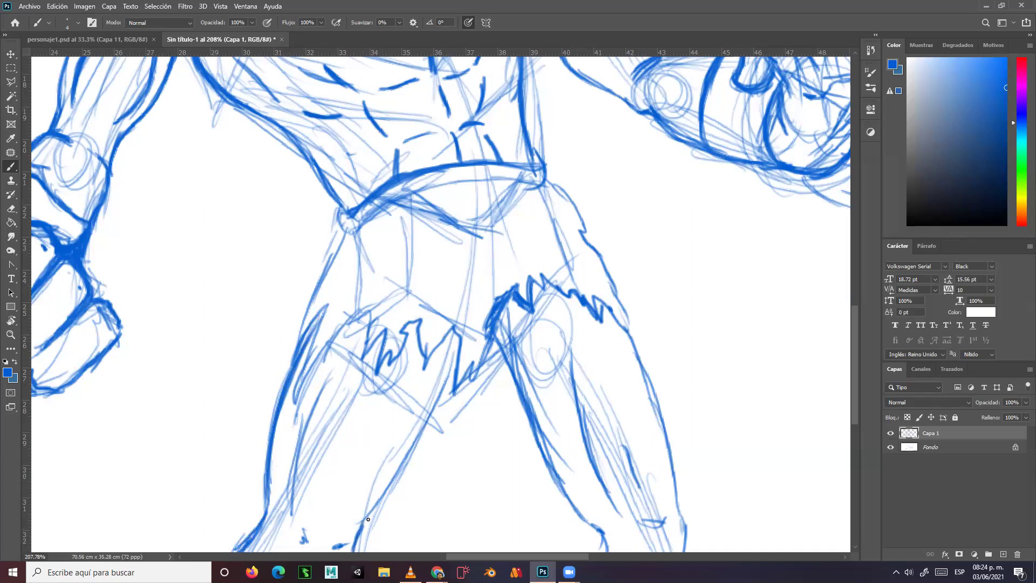
# Thicken the left-hand thigh's inner contour from the torn hem down to the knee
pyautogui.moveTo(454, 351); pyautogui.dragTo(413, 453)
pyautogui.moveTo(434, 420); pyautogui.dragTo(358, 529)
pyautogui.moveTo(392, 489); pyautogui.dragTo(358, 538)
pyautogui.moveTo(453, 343); pyautogui.dragTo(418, 432)
# Reinforce the jagged hem of the left-hand shorts leg, from the outer tatters across to the inner thigh
pyautogui.moveTo(312, 319); pyautogui.dragTo(297, 343)
pyautogui.moveTo(335, 295)
pyautogui.mouseDown()
pyautogui.moveTo(293, 358)
pyautogui.moveTo(309, 341)
pyautogui.mouseUp()
pyautogui.moveTo(323, 313); pyautogui.dragTo(306, 354)
pyautogui.moveTo(319, 338); pyautogui.dragTo(294, 400)
pyautogui.moveTo(313, 366); pyautogui.dragTo(297, 402)
pyautogui.moveTo(326, 340)
pyautogui.mouseDown()
pyautogui.moveTo(301, 390)
pyautogui.moveTo(355, 310)
pyautogui.moveTo(365, 314)
pyautogui.moveTo(337, 340)
pyautogui.moveTo(363, 322)
pyautogui.mouseUp()
pyautogui.moveTo(371, 321)
pyautogui.mouseDown()
pyautogui.moveTo(366, 349)
pyautogui.moveTo(386, 351)
pyautogui.moveTo(380, 373)
pyautogui.moveTo(391, 352)
pyautogui.moveTo(400, 360)
pyautogui.moveTo(407, 326)
pyautogui.moveTo(418, 322)
pyautogui.moveTo(420, 370)
pyautogui.moveTo(451, 332)
pyautogui.moveTo(444, 391)
pyautogui.mouseUp()
pyautogui.moveTo(438, 356)
pyautogui.mouseDown()
pyautogui.moveTo(453, 330)
pyautogui.moveTo(435, 355)
pyautogui.moveTo(449, 349)
pyautogui.moveTo(438, 390)
pyautogui.mouseUp()
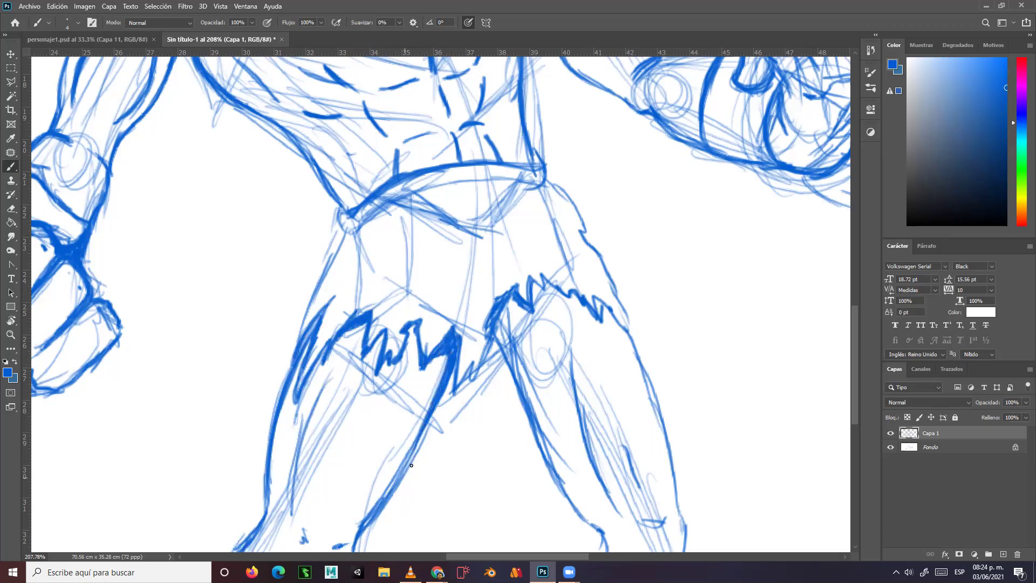
# Darken both contours of the left-hand thigh, and thicken the shorts' torn hem at the crotch and along the right-hand leg
pyautogui.moveTo(409, 456); pyautogui.dragTo(356, 556)
pyautogui.moveTo(291, 354)
pyautogui.mouseDown()
pyautogui.moveTo(264, 510)
pyautogui.moveTo(267, 501)
pyautogui.moveTo(238, 551)
pyautogui.mouseUp()
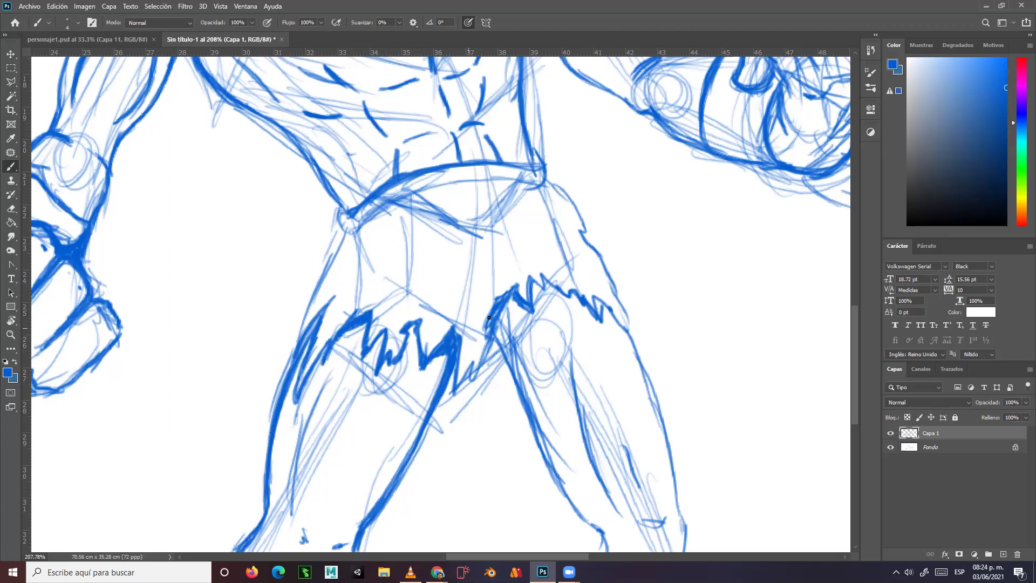
pyautogui.moveTo(513, 310)
pyautogui.mouseDown()
pyautogui.moveTo(497, 335)
pyautogui.moveTo(503, 319)
pyautogui.moveTo(507, 347)
pyautogui.moveTo(505, 310)
pyautogui.moveTo(503, 327)
pyautogui.moveTo(488, 322)
pyautogui.moveTo(499, 340)
pyautogui.moveTo(481, 366)
pyautogui.moveTo(499, 336)
pyautogui.moveTo(474, 381)
pyautogui.moveTo(470, 365)
pyautogui.moveTo(457, 390)
pyautogui.mouseUp()
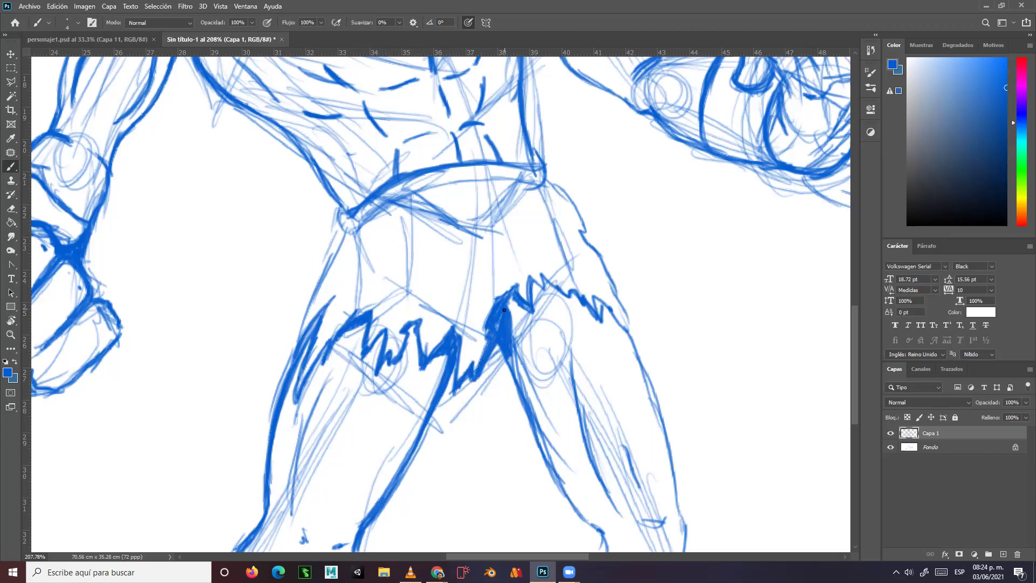
pyautogui.moveTo(499, 300)
pyautogui.mouseDown()
pyautogui.moveTo(515, 287)
pyautogui.moveTo(510, 307)
pyautogui.moveTo(531, 314)
pyautogui.moveTo(532, 288)
pyautogui.moveTo(546, 290)
pyautogui.moveTo(533, 305)
pyautogui.moveTo(546, 280)
pyautogui.moveTo(554, 293)
pyautogui.moveTo(543, 289)
pyautogui.moveTo(554, 291)
pyautogui.moveTo(532, 305)
pyautogui.moveTo(552, 291)
pyautogui.moveTo(543, 295)
pyautogui.moveTo(552, 300)
pyautogui.moveTo(516, 304)
pyautogui.moveTo(506, 321)
pyautogui.moveTo(586, 303)
pyautogui.moveTo(559, 292)
pyautogui.moveTo(601, 309)
pyautogui.moveTo(571, 302)
pyautogui.moveTo(573, 291)
pyautogui.moveTo(605, 325)
pyautogui.moveTo(603, 309)
pyautogui.moveTo(620, 324)
pyautogui.moveTo(624, 329)
pyautogui.mouseUp()
# Thicken the outer sides of the shorts and the right-hand thigh's outer contour down to the knee
pyautogui.moveTo(345, 229)
pyautogui.mouseDown()
pyautogui.moveTo(308, 273)
pyautogui.moveTo(288, 370)
pyautogui.mouseUp()
pyautogui.moveTo(549, 175)
pyautogui.mouseDown()
pyautogui.moveTo(577, 216)
pyautogui.moveTo(575, 202)
pyautogui.moveTo(618, 297)
pyautogui.moveTo(662, 426)
pyautogui.mouseUp()
pyautogui.moveTo(630, 310); pyautogui.dragTo(667, 442)
pyautogui.moveTo(628, 320); pyautogui.dragTo(659, 410)
pyautogui.moveTo(646, 367); pyautogui.dragTo(676, 482)
pyautogui.moveTo(664, 429)
pyautogui.mouseDown()
pyautogui.moveTo(683, 523)
pyautogui.moveTo(688, 514)
pyautogui.moveTo(684, 561)
pyautogui.mouseUp()
pyautogui.moveTo(606, 538); pyautogui.dragTo(598, 553)
pyautogui.moveTo(659, 526); pyautogui.dragTo(652, 529)
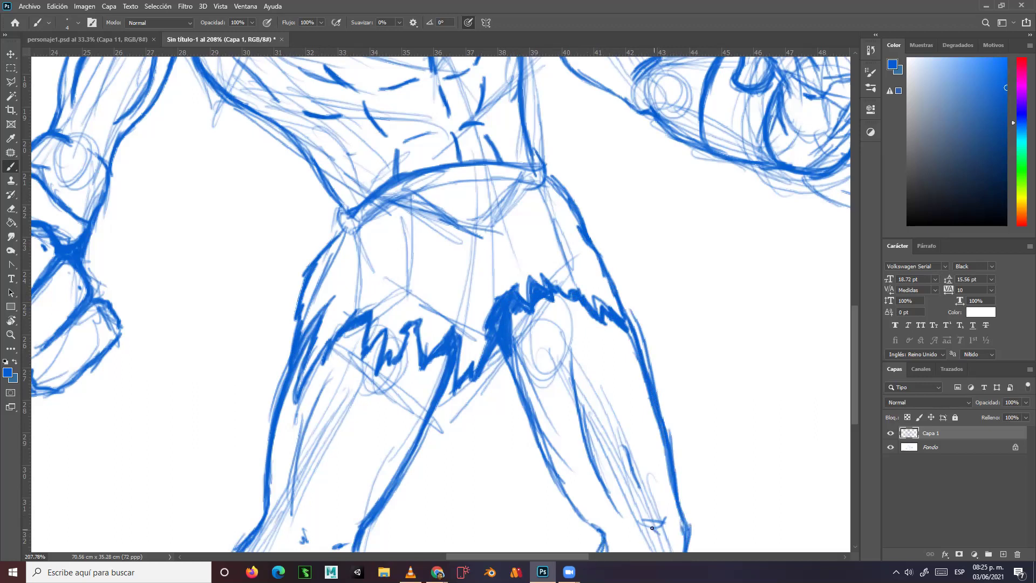
# Reinforce the inner muscle lines of the right-hand thigh above the knee
pyautogui.moveTo(575, 380)
pyautogui.mouseDown()
pyautogui.moveTo(591, 478)
pyautogui.moveTo(610, 505)
pyautogui.mouseUp()
pyautogui.moveTo(588, 458); pyautogui.dragTo(623, 523)
pyautogui.moveTo(638, 461); pyautogui.dragTo(650, 483)
pyautogui.moveTo(591, 359); pyautogui.dragTo(593, 388)
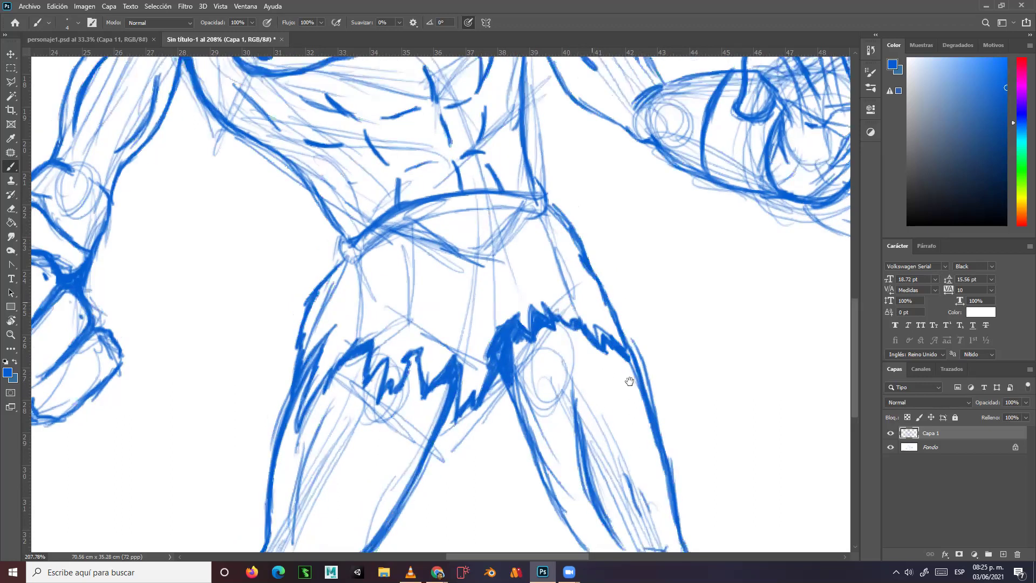
# Draw a long, thick diagonal scar across the chest, from the upper right-hand pectoral down to the ribs
pyautogui.moveTo(459, 124); pyautogui.dragTo(523, 391)
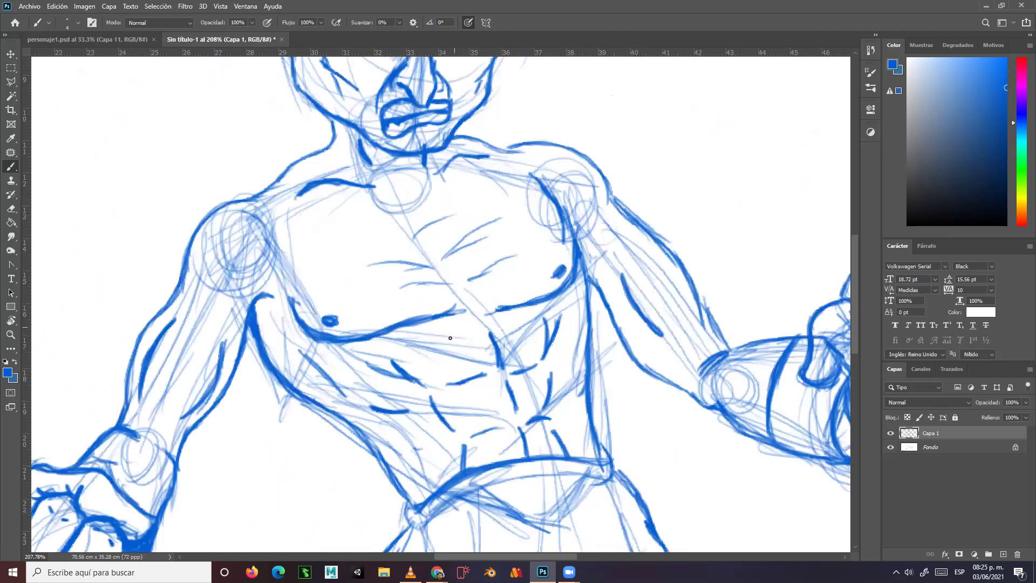
pyautogui.moveTo(433, 366)
pyautogui.mouseDown()
pyautogui.moveTo(483, 217)
pyautogui.moveTo(444, 343)
pyautogui.moveTo(468, 295)
pyautogui.moveTo(434, 361)
pyautogui.moveTo(474, 269)
pyautogui.moveTo(468, 290)
pyautogui.moveTo(483, 212)
pyautogui.mouseUp()
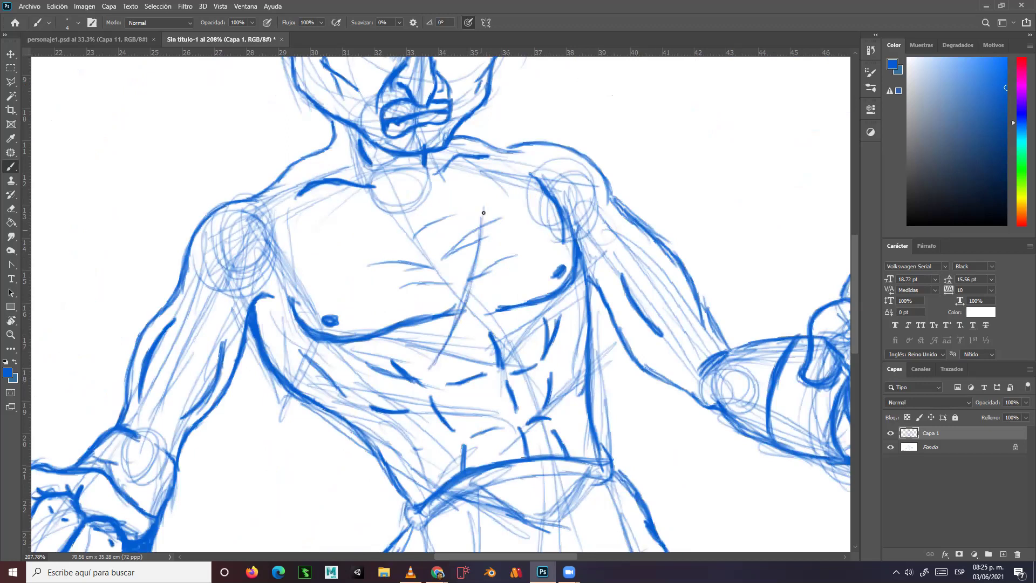
pyautogui.moveTo(423, 379); pyautogui.dragTo(483, 211)
pyautogui.moveTo(448, 340); pyautogui.dragTo(479, 243)
pyautogui.moveTo(462, 301); pyautogui.dragTo(477, 241)
pyautogui.moveTo(484, 199); pyautogui.dragTo(473, 258)
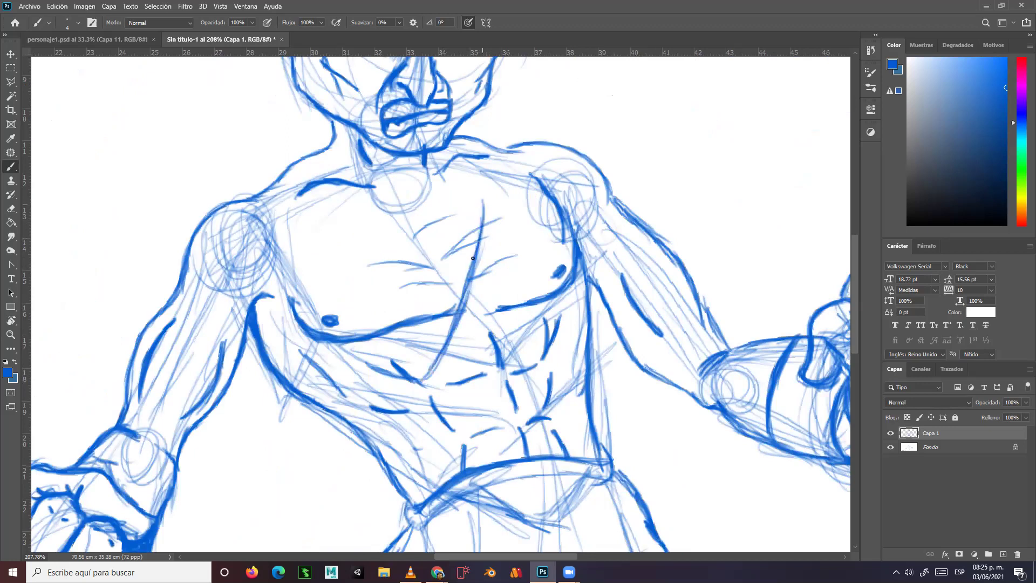
pyautogui.moveTo(429, 370); pyautogui.dragTo(484, 206)
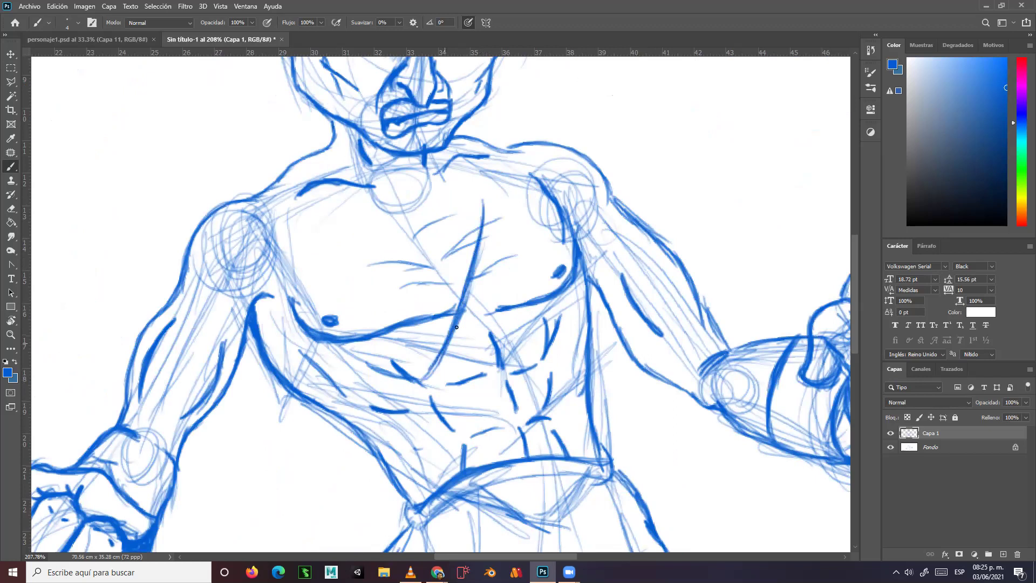
pyautogui.moveTo(424, 378); pyautogui.dragTo(475, 259)
pyautogui.moveTo(488, 188)
pyautogui.mouseDown()
pyautogui.moveTo(457, 311)
pyautogui.moveTo(477, 232)
pyautogui.moveTo(418, 383)
pyautogui.mouseUp()
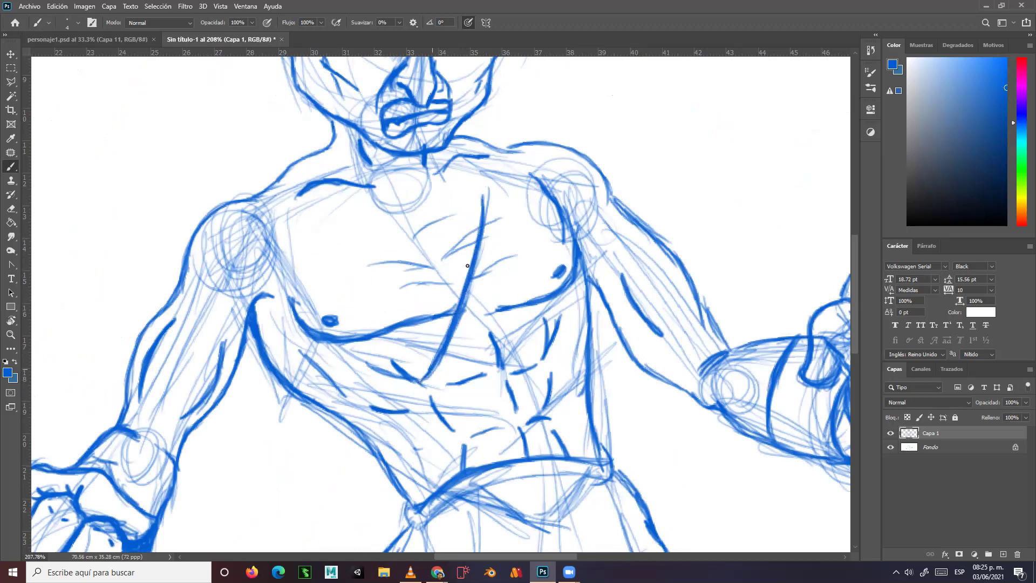
# Clean up the edges of the scar's upper and lower ends with the Eraser
pyautogui.press('e')
pyautogui.moveTo(492, 202)
pyautogui.mouseDown()
pyautogui.moveTo(491, 183)
pyautogui.moveTo(495, 240)
pyautogui.mouseUp()
pyautogui.moveTo(441, 336); pyautogui.dragTo(411, 380)
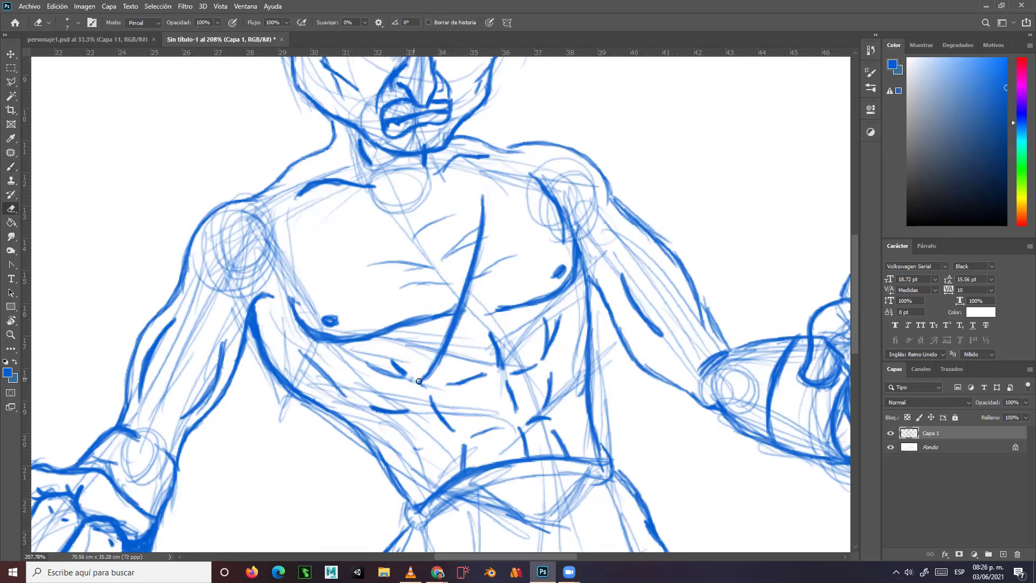
pyautogui.moveTo(447, 422); pyautogui.dragTo(424, 438)
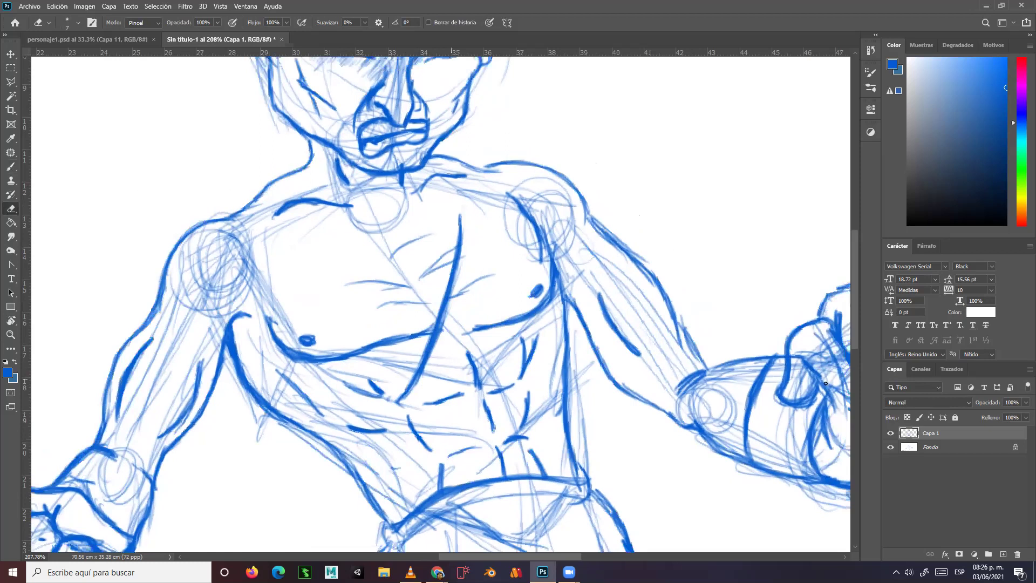
# On a new layer above Capa 1, draw jagged side cuts and small spots along the chest scar
pyautogui.press('b')
pyautogui.click(1003, 554)
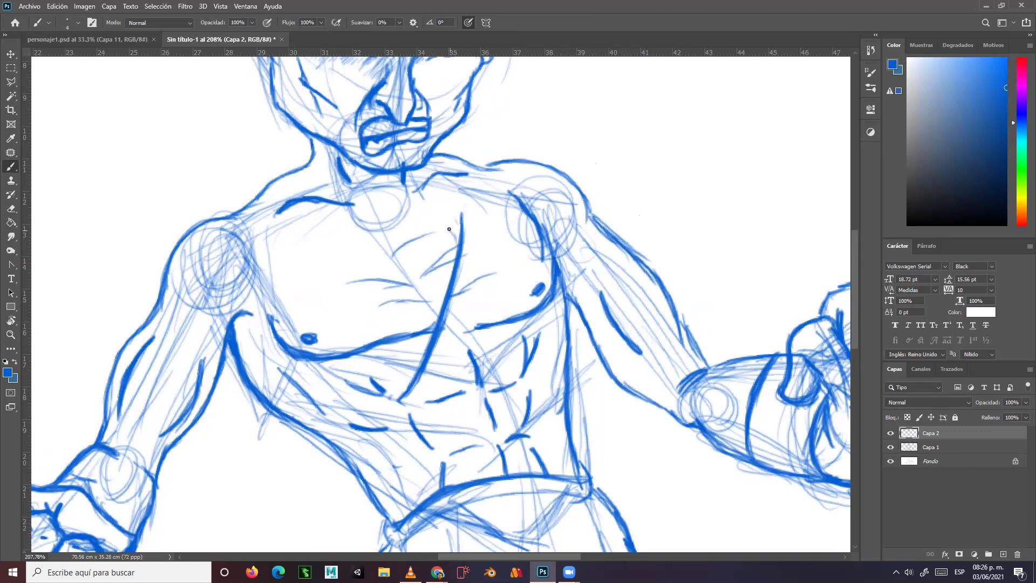
pyautogui.moveTo(450, 228)
pyautogui.mouseDown()
pyautogui.moveTo(457, 239)
pyautogui.moveTo(451, 211)
pyautogui.moveTo(460, 241)
pyautogui.moveTo(478, 204)
pyautogui.moveTo(437, 317)
pyautogui.moveTo(448, 278)
pyautogui.moveTo(438, 315)
pyautogui.moveTo(437, 277)
pyautogui.moveTo(452, 293)
pyautogui.moveTo(478, 274)
pyautogui.moveTo(473, 249)
pyautogui.moveTo(463, 248)
pyautogui.moveTo(476, 208)
pyautogui.moveTo(465, 226)
pyautogui.mouseUp()
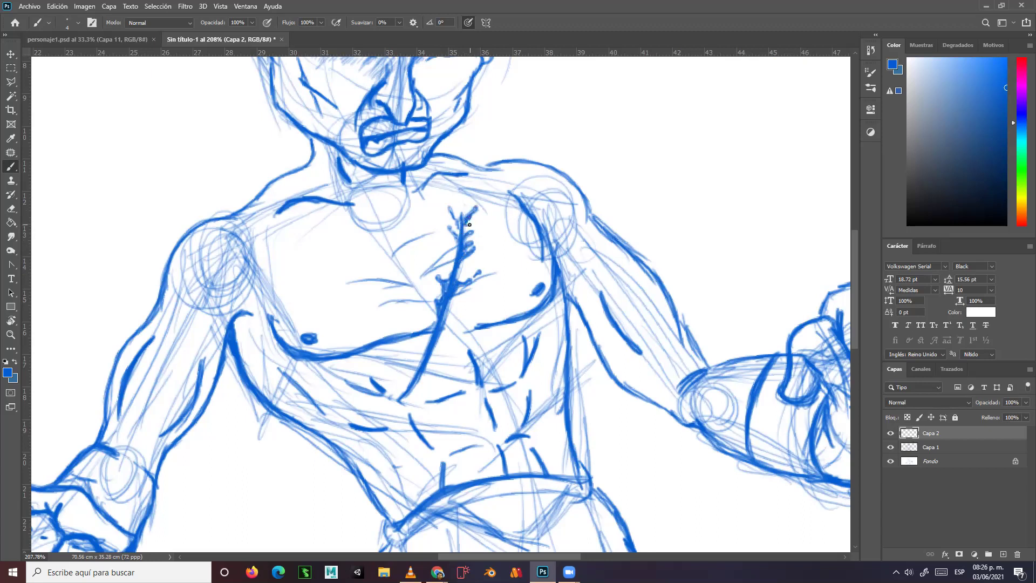
pyautogui.moveTo(451, 232)
pyautogui.mouseDown()
pyautogui.moveTo(460, 235)
pyautogui.moveTo(459, 221)
pyautogui.mouseUp()
pyautogui.moveTo(419, 356)
pyautogui.mouseDown()
pyautogui.moveTo(419, 371)
pyautogui.moveTo(438, 337)
pyautogui.mouseUp()
pyautogui.moveTo(419, 367)
pyautogui.mouseDown()
pyautogui.moveTo(403, 395)
pyautogui.moveTo(442, 370)
pyautogui.moveTo(425, 373)
pyautogui.moveTo(455, 373)
pyautogui.mouseUp()
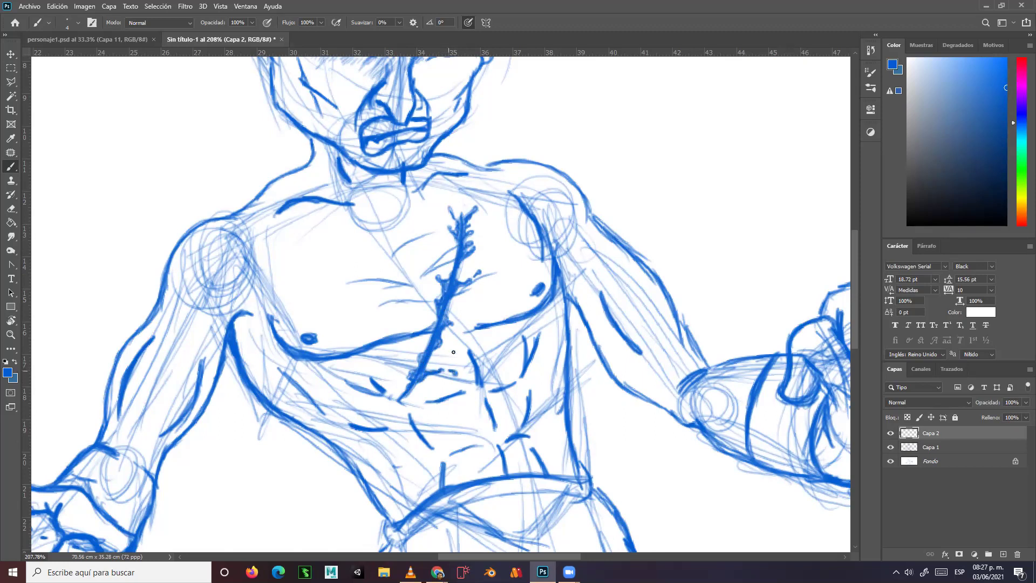
pyautogui.moveTo(467, 300)
pyautogui.mouseDown()
pyautogui.moveTo(476, 299)
pyautogui.moveTo(428, 287)
pyautogui.moveTo(437, 267)
pyautogui.mouseUp()
pyautogui.click(438, 268)
pyautogui.moveTo(403, 367); pyautogui.dragTo(400, 364)
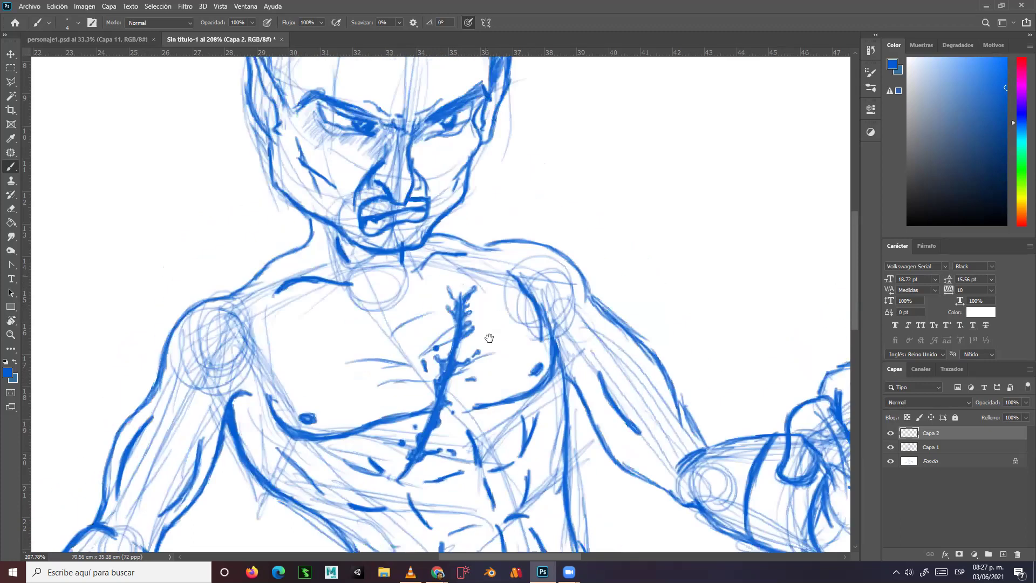
# Add a new empty layer between the Fondo background layer and Capa 1
pyautogui.scroll(3, 488, 337)
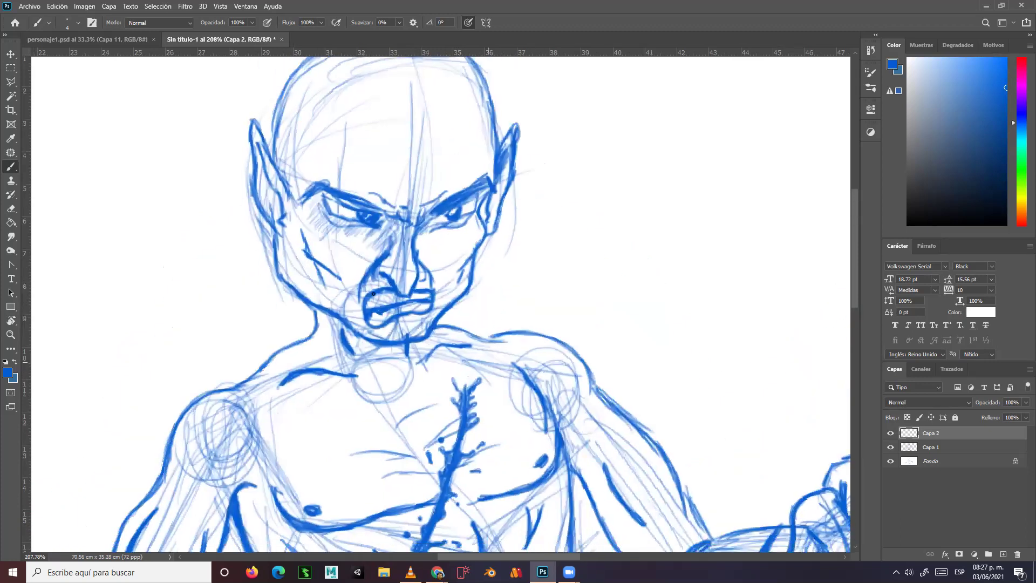
pyautogui.moveTo(498, 282); pyautogui.dragTo(584, 225)
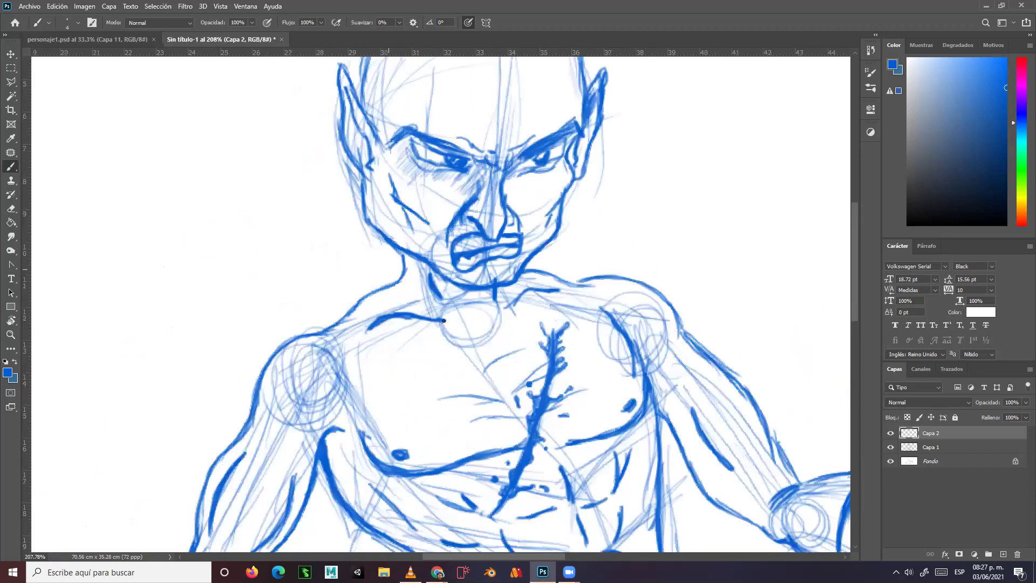
pyautogui.hotkey('ctrl', '-')
pyautogui.hotkey('ctrl', '-')
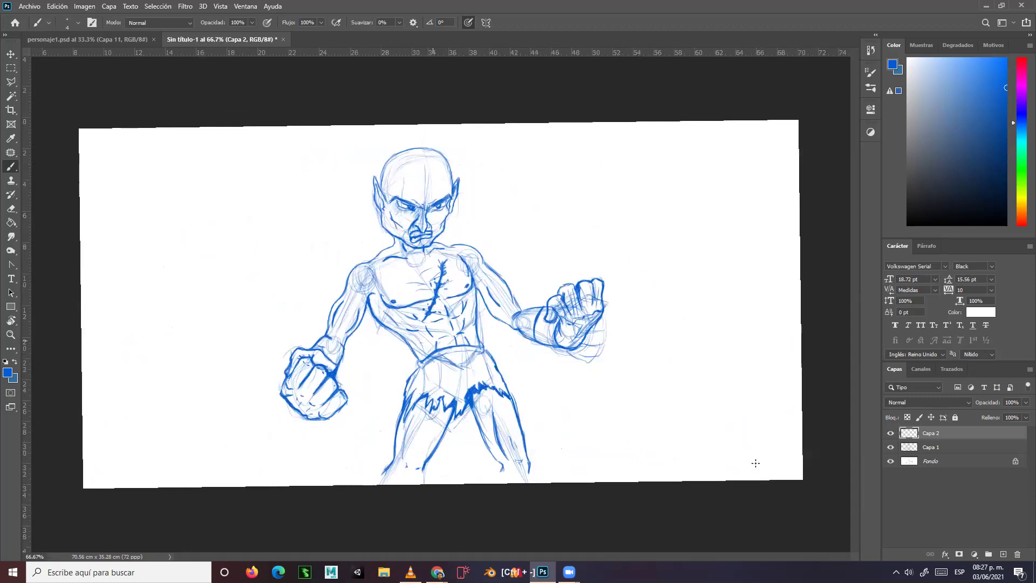
pyautogui.click(957, 448)
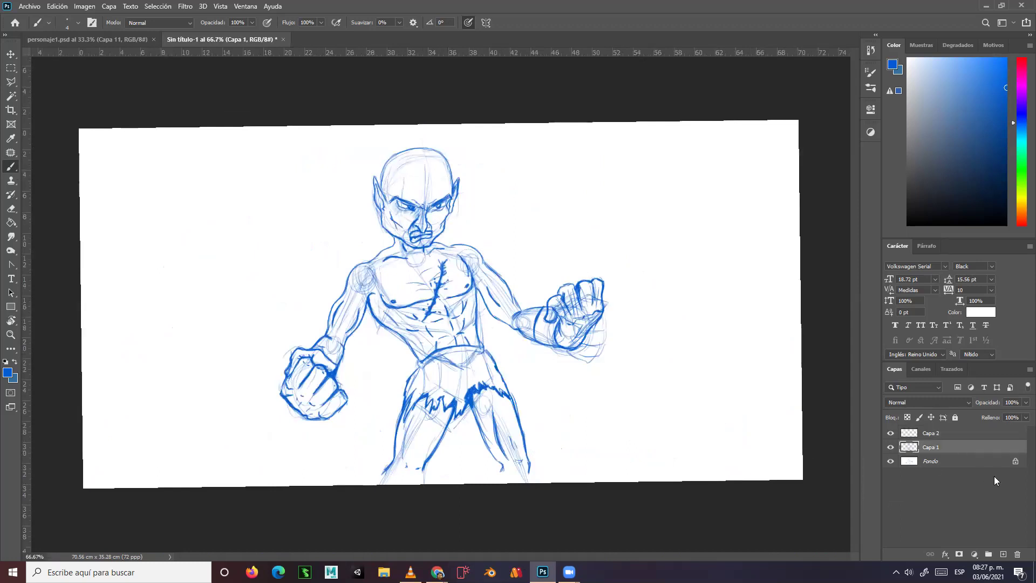
pyautogui.click(968, 461)
pyautogui.click(1003, 554)
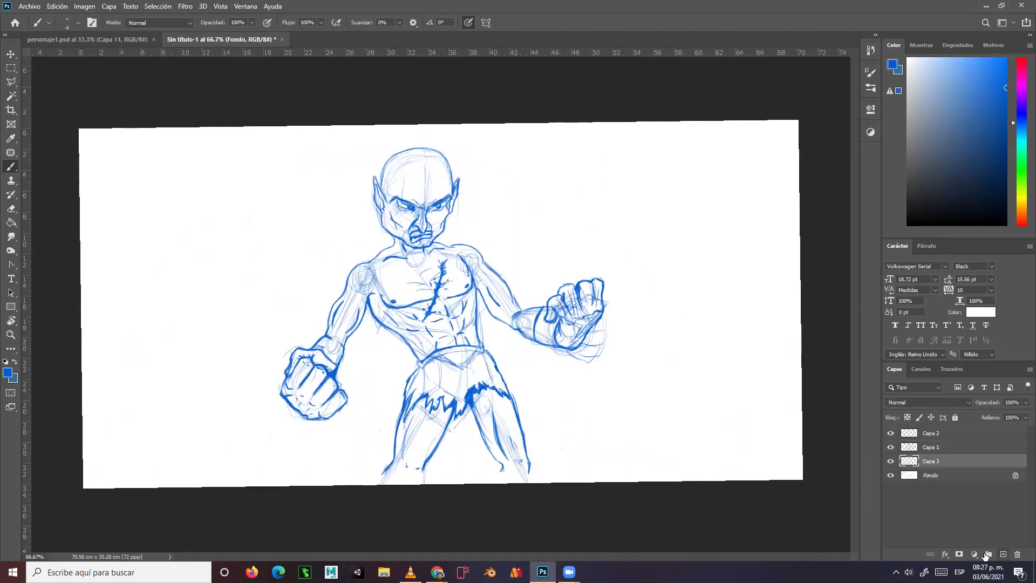
# Fill the new layer with a very pale blue using the Paint Bucket, and delete the Fondo layer
pyautogui.click(927, 69)
pyautogui.click(11, 223)
pyautogui.click(192, 289)
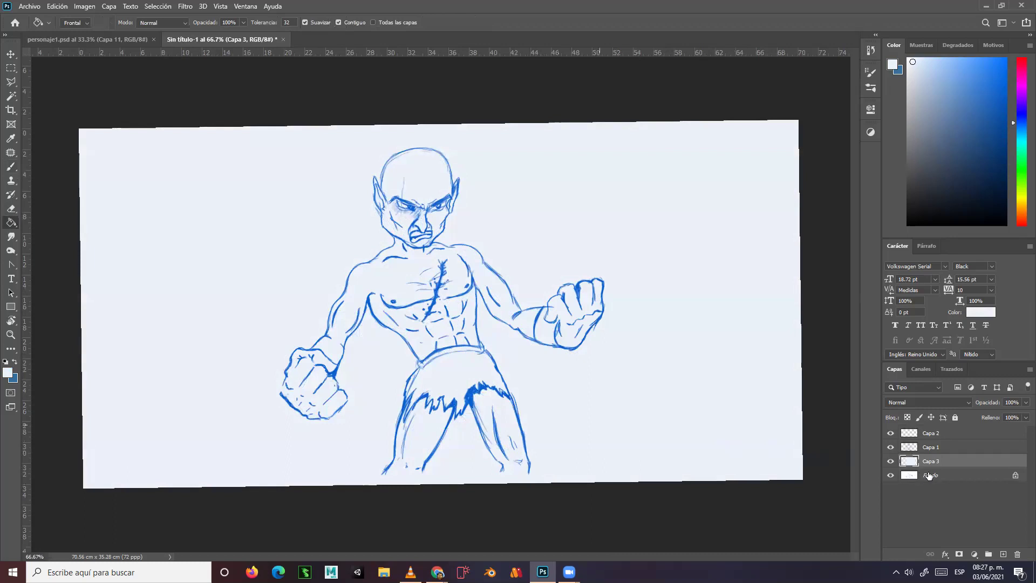
pyautogui.click(966, 477)
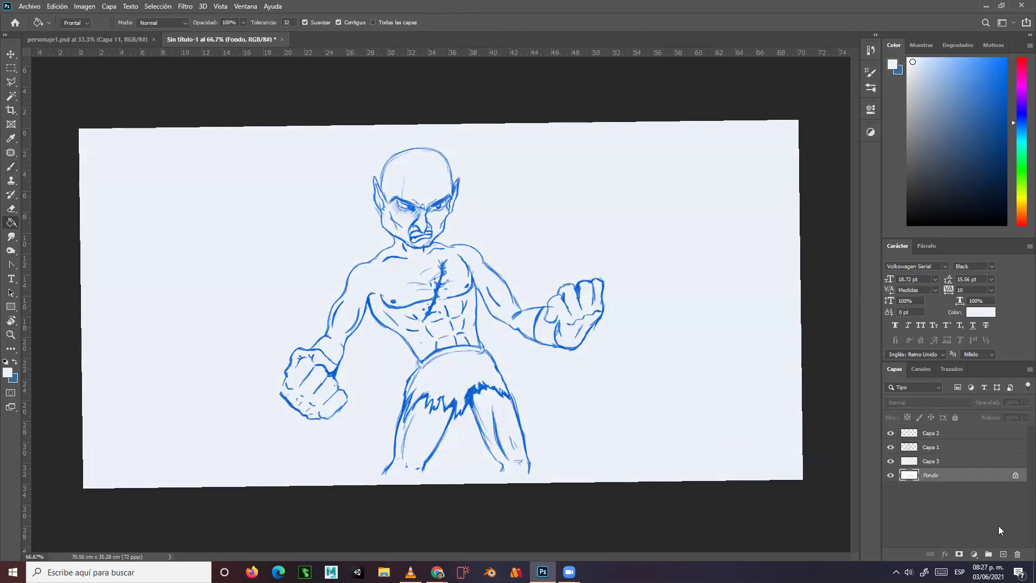
pyautogui.click(1018, 554)
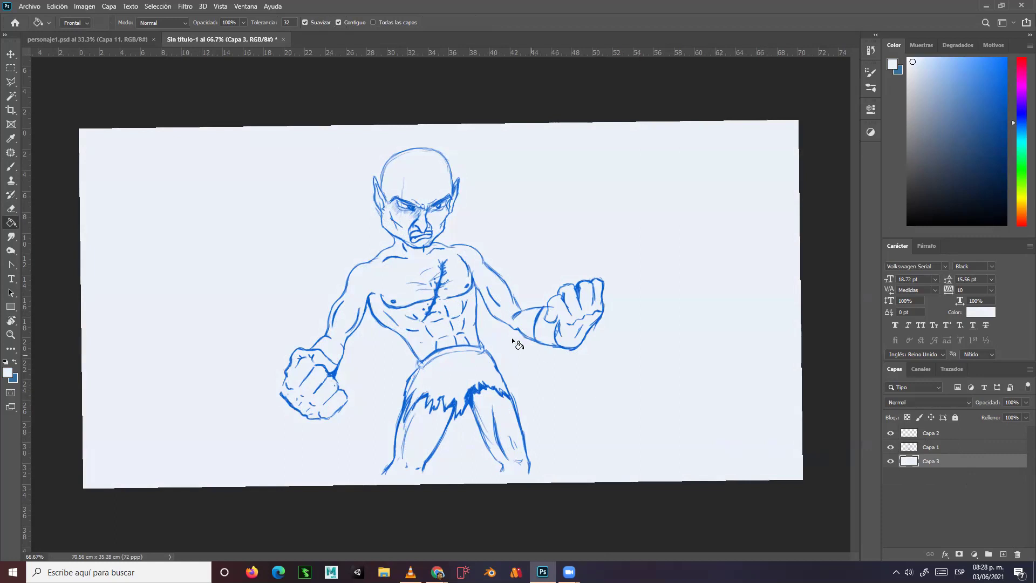
# Export the drawing to the Escritorio folder with the file name "duende cortado"
pyautogui.click(29, 7)
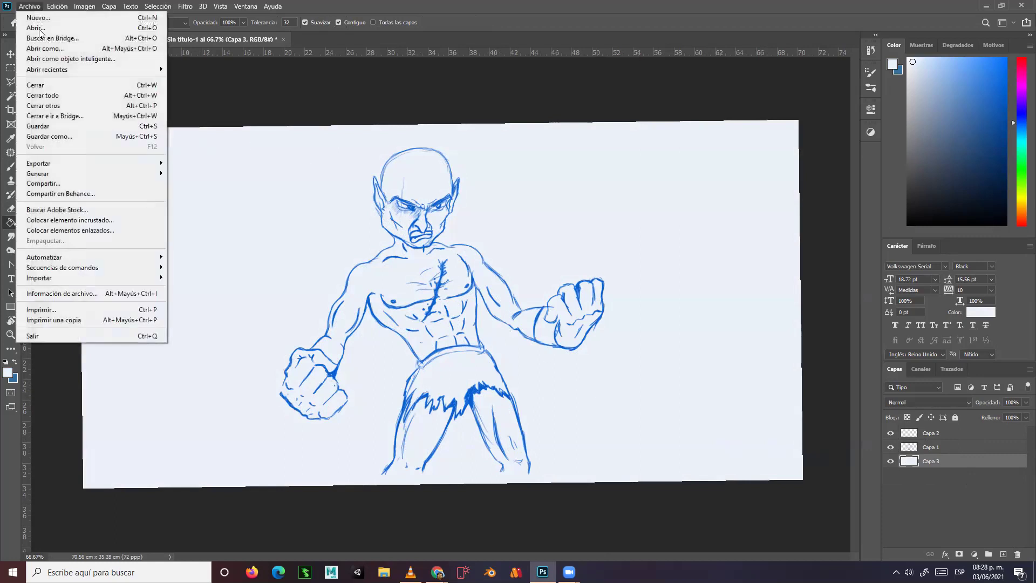
pyautogui.moveTo(108, 163)
pyautogui.click(195, 164)
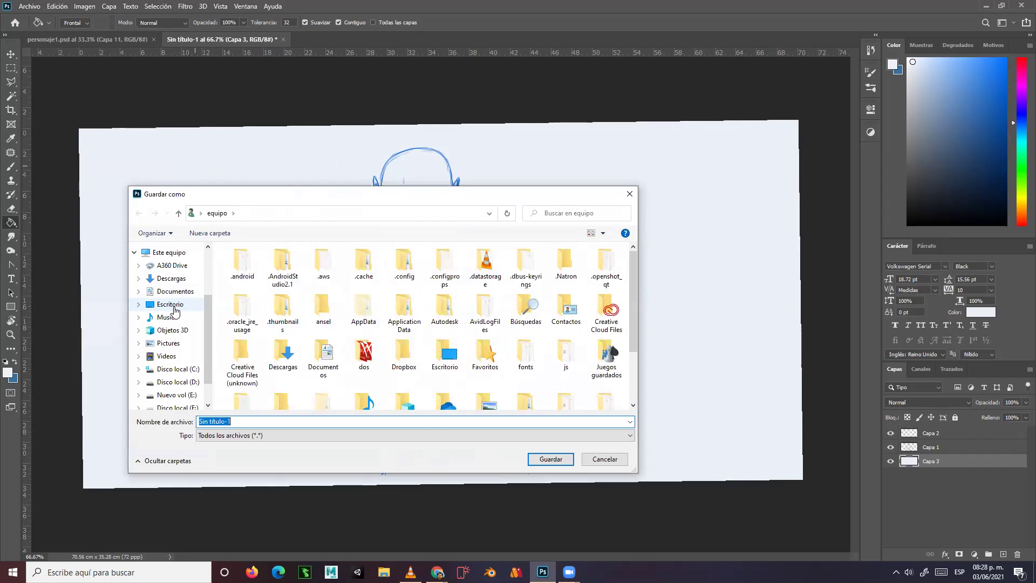
pyautogui.click(172, 305)
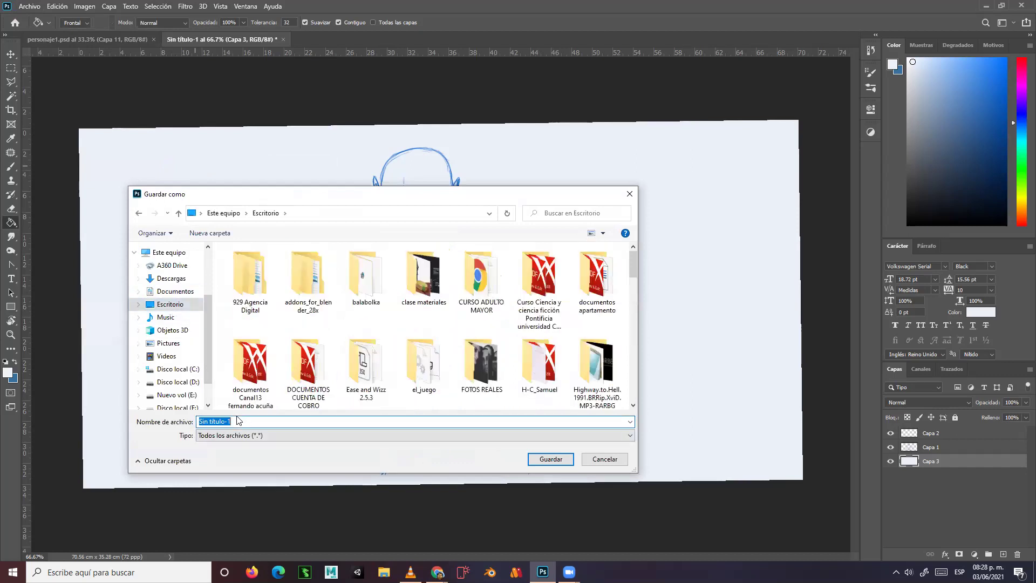
pyautogui.write('duende cortado')
pyautogui.press('Return')
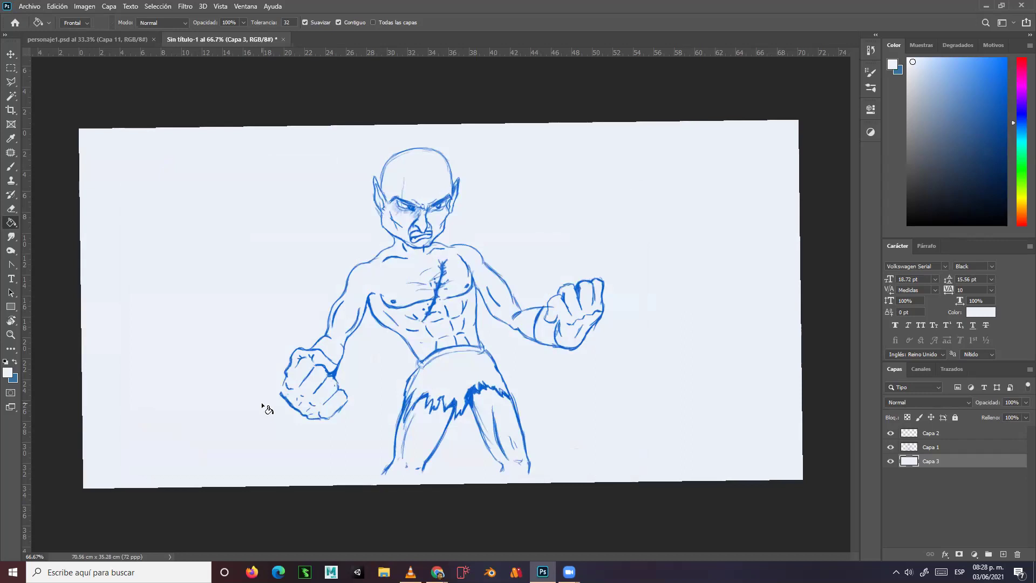
# Straighten the canvas view to a 0° rotation and minimize the Photoshop window
pyautogui.press('r')
pyautogui.moveTo(259, 389); pyautogui.dragTo(255, 387)
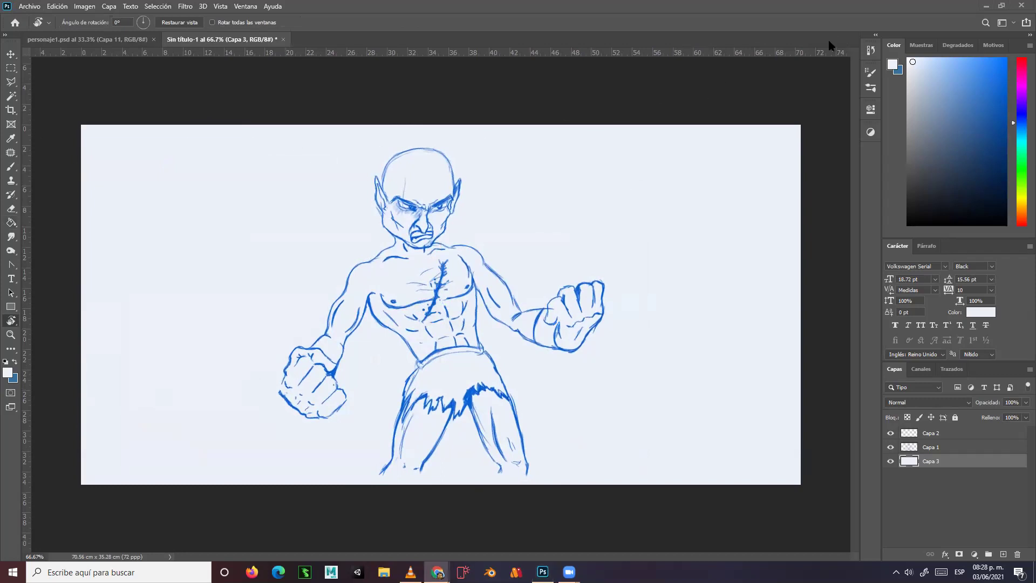
pyautogui.click(985, 6)
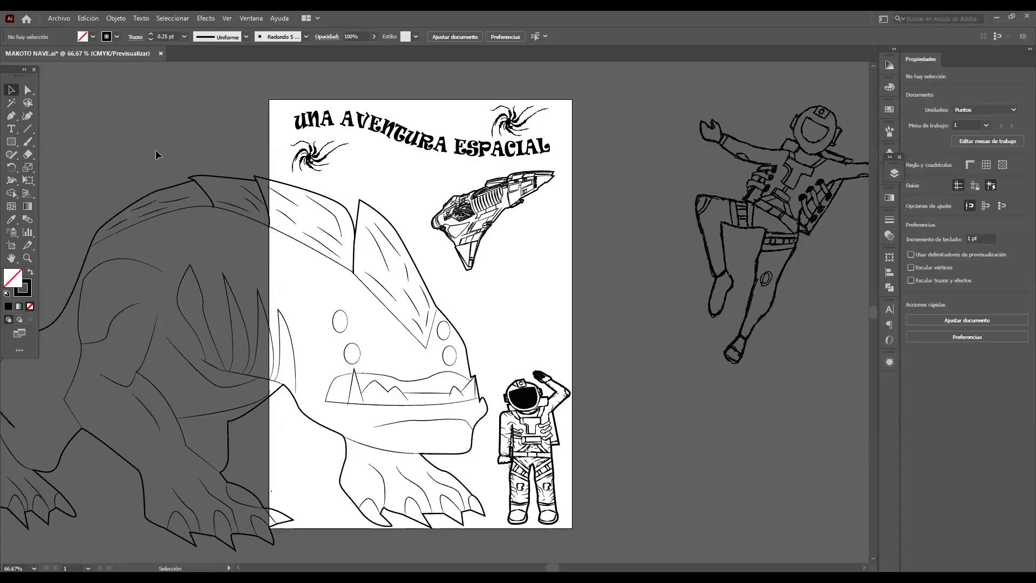
pyautogui.press('alt')
pyautogui.keyDown('alt'); pyautogui.scroll(-1, 536, 288); pyautogui.keyUp('alt')
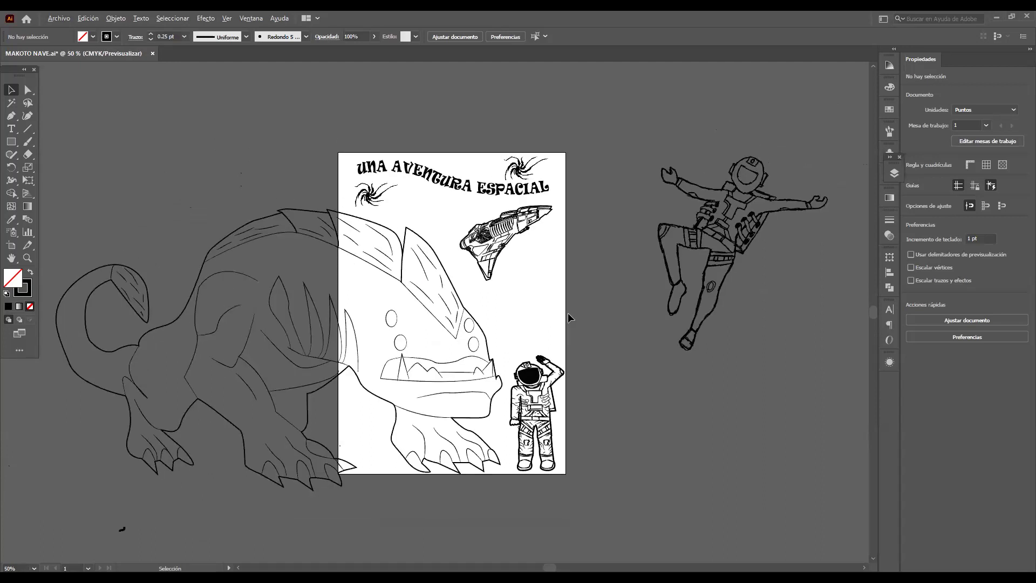
pyautogui.keyDown('alt'); pyautogui.scroll(1, 636, 331); pyautogui.keyUp('alt')
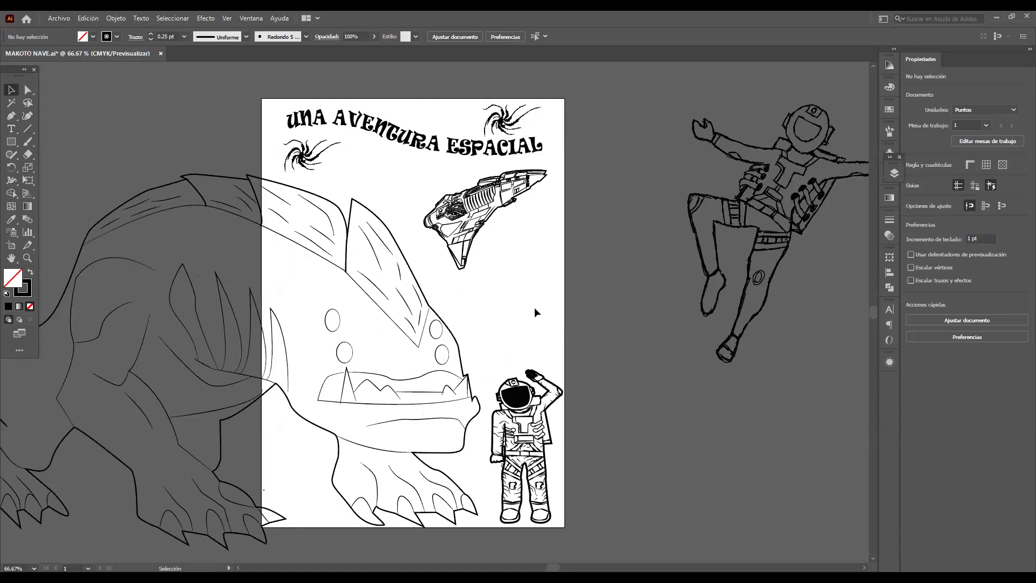
pyautogui.click(389, 141)
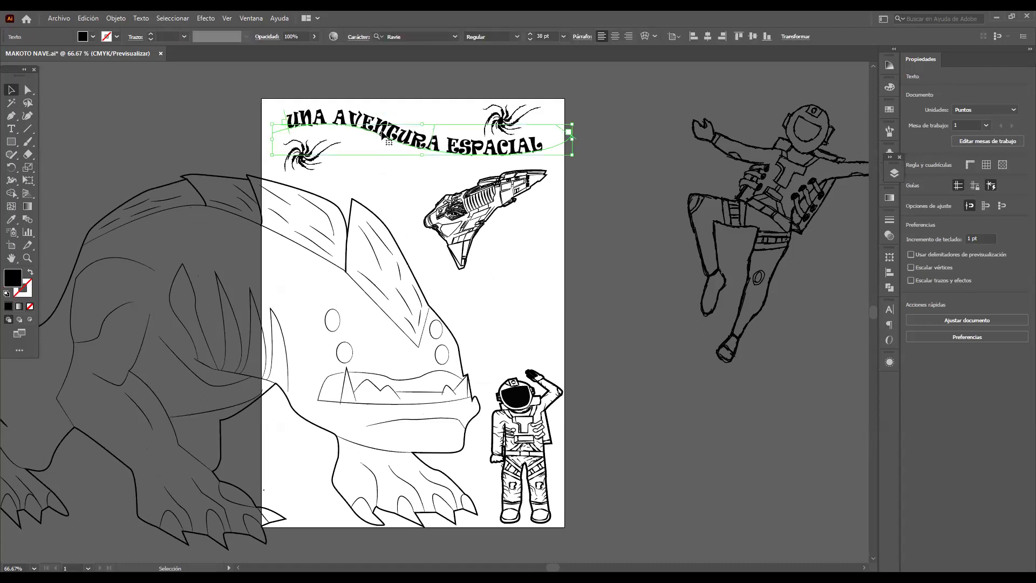
pyautogui.click(612, 273)
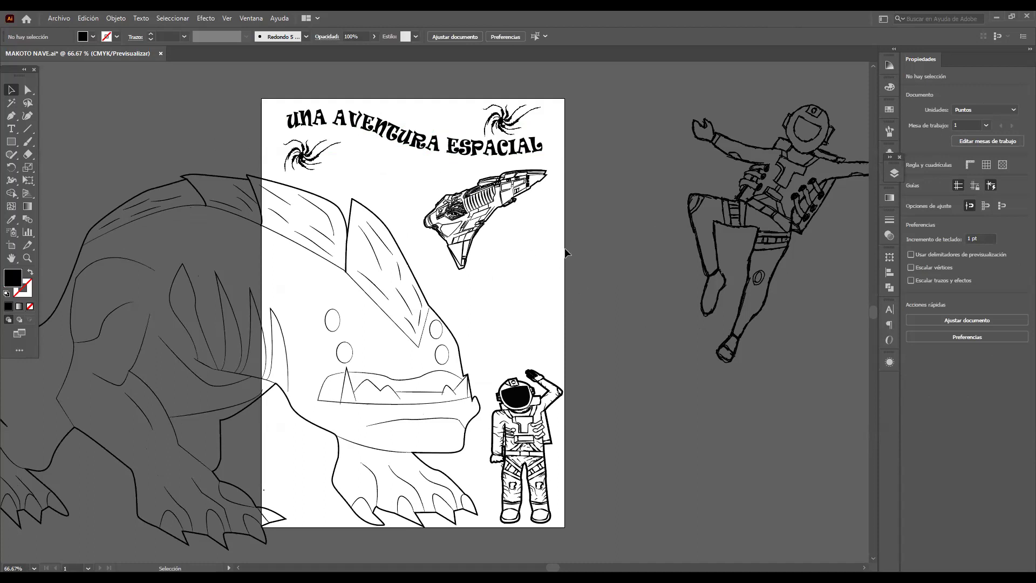
pyautogui.press('alt')
pyautogui.moveTo(601, 129); pyautogui.dragTo(599, 138)
pyautogui.scroll(-1, 494, 211)
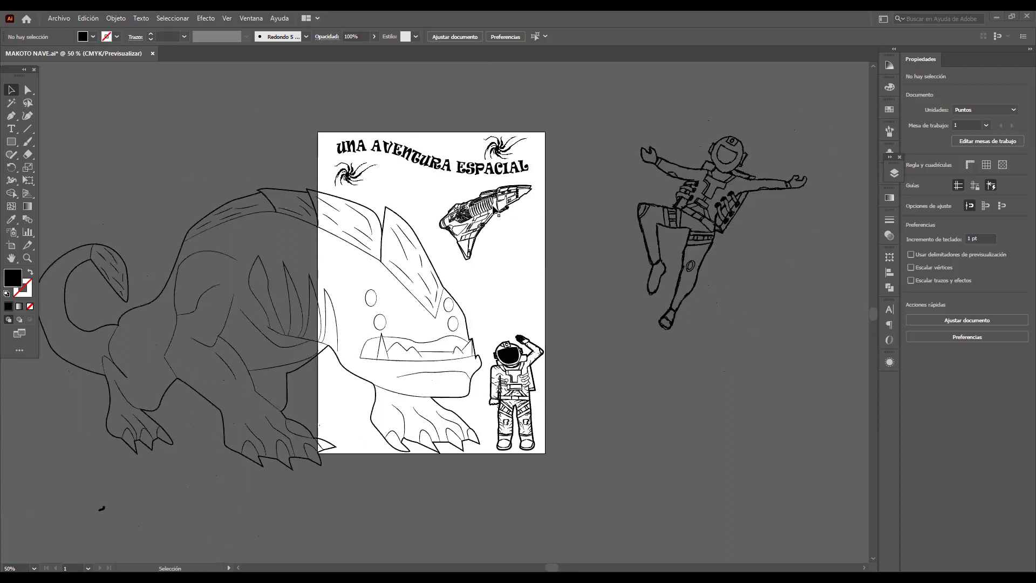
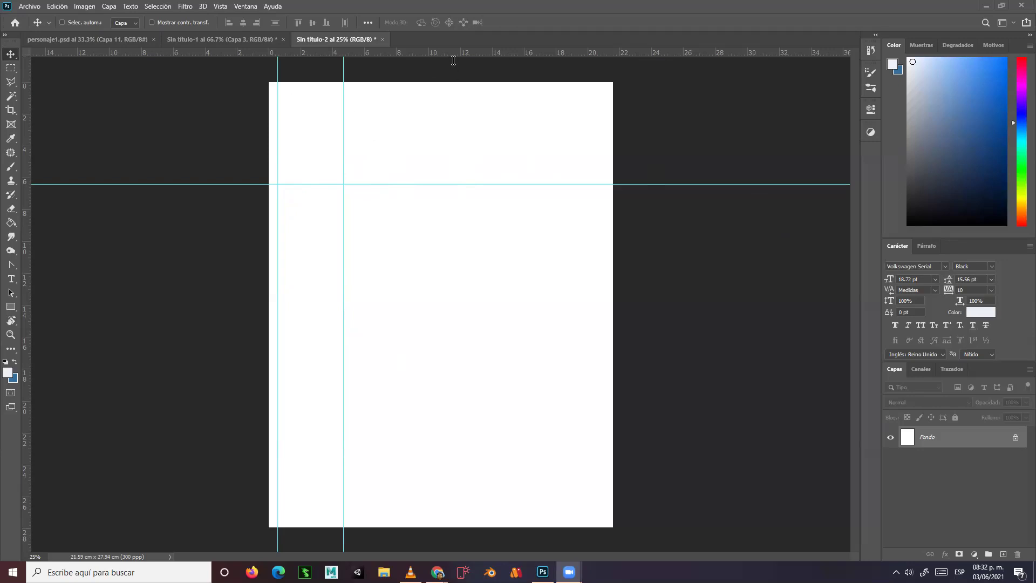
# Add two horizontal guides near the page's lower edge, at about 27.4 cm and 25 cm
pyautogui.moveTo(454, 52); pyautogui.dragTo(434, 518)
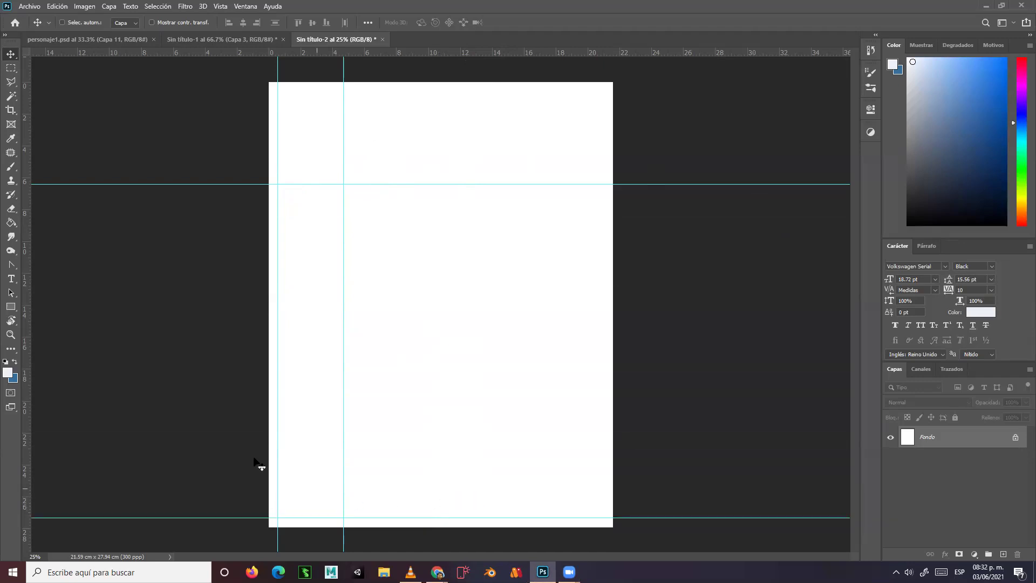
pyautogui.moveTo(456, 53); pyautogui.dragTo(449, 481)
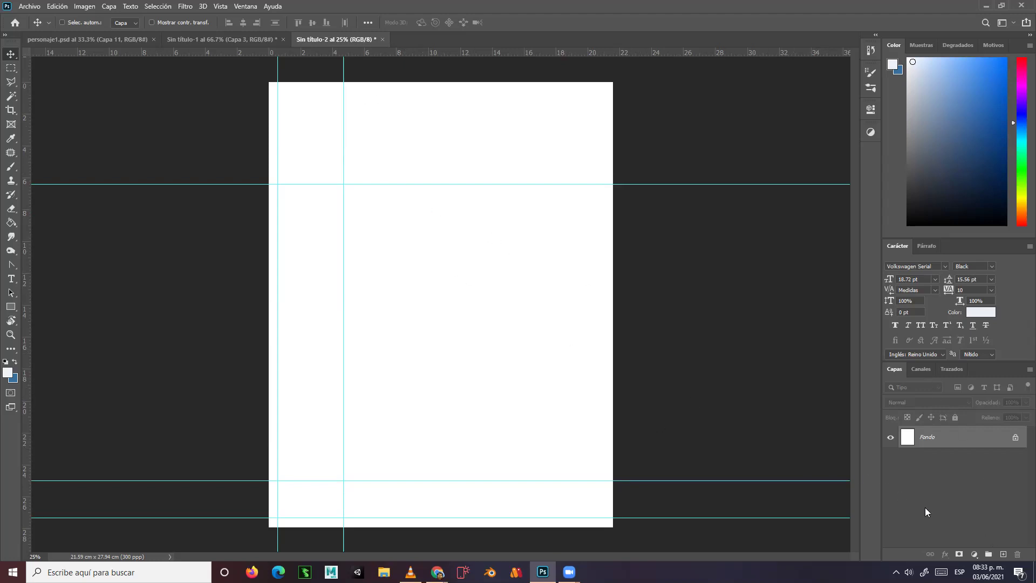
# Add a new layer and fill the rectangle between the guides at the page's upper-left corner with medium blue, leaving nothing selected
pyautogui.click(1003, 555)
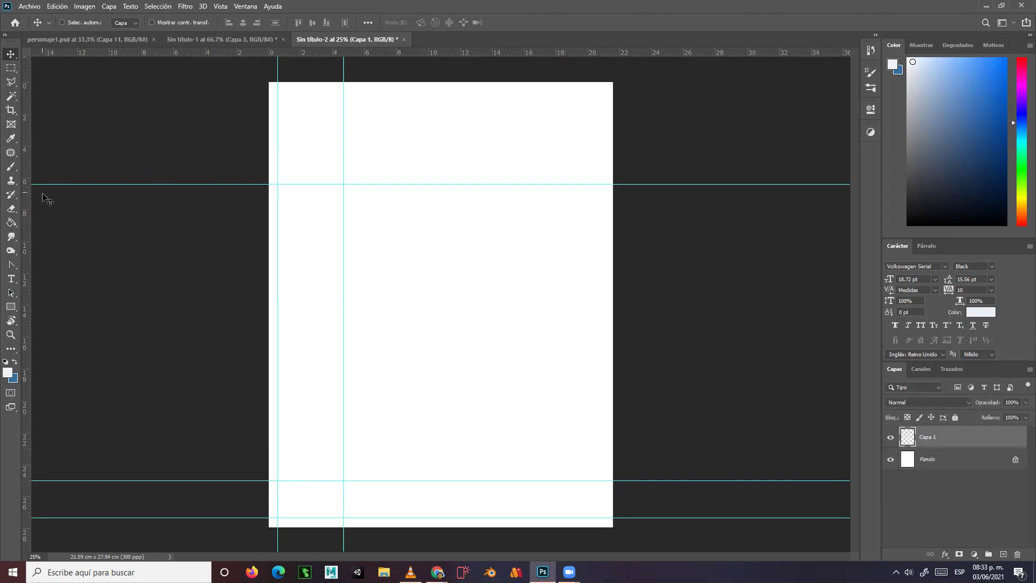
pyautogui.click(11, 68)
pyautogui.moveTo(278, 81); pyautogui.dragTo(342, 185)
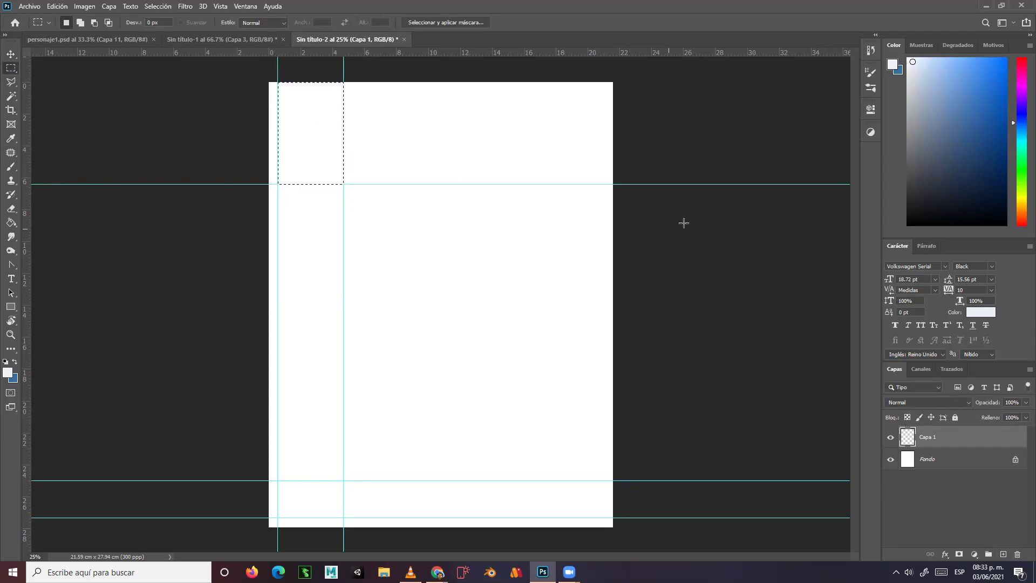
pyautogui.click(988, 110)
pyautogui.click(11, 222)
pyautogui.click(308, 176)
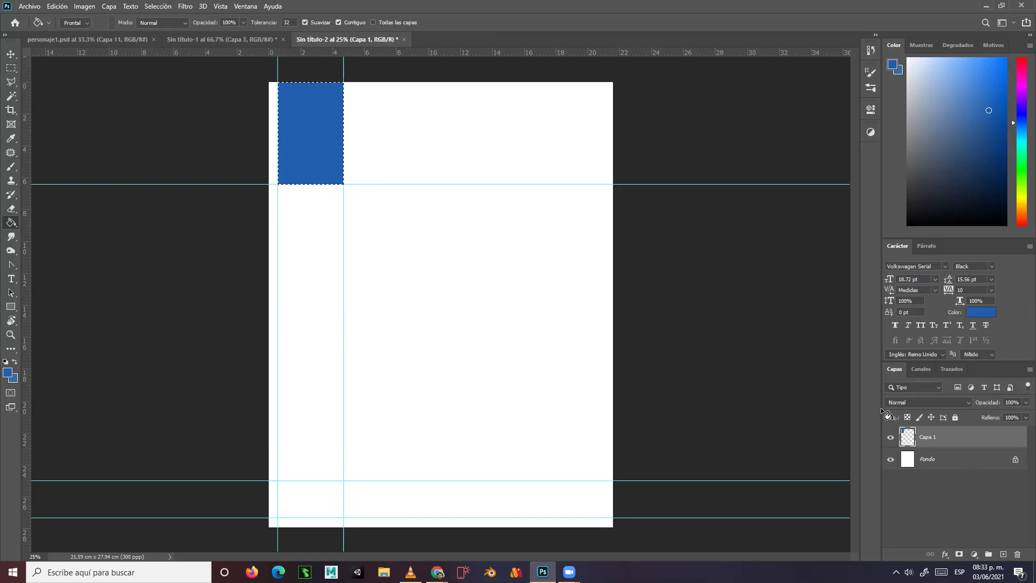
pyautogui.hotkey('ctrl', 'd')
# Add a new layer between the Fondo background and Capa 1, ready for brushwork, and hide Capa 1
pyautogui.click(7, 56)
pyautogui.hotkey('alt', '[')
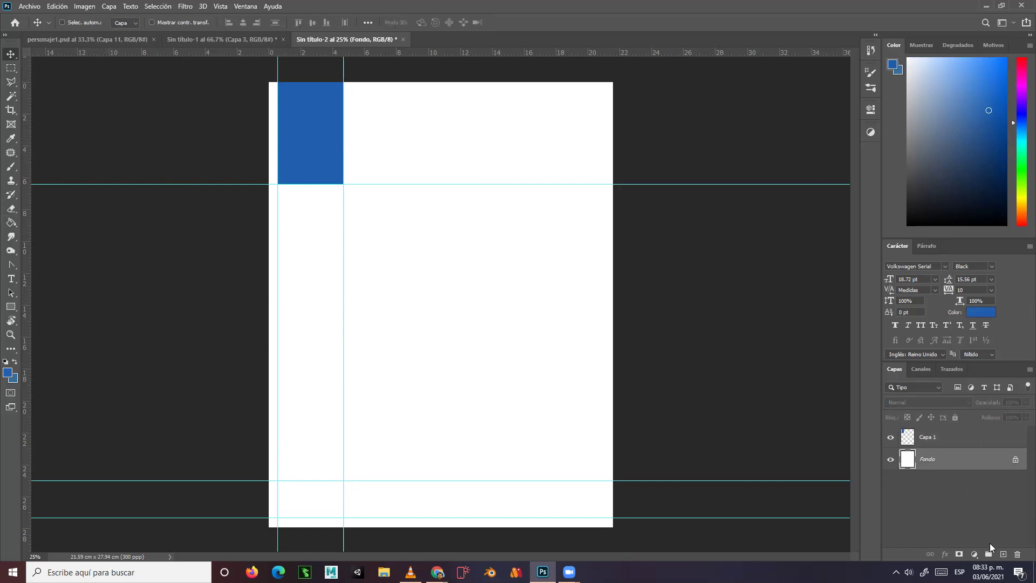
pyautogui.click(1002, 554)
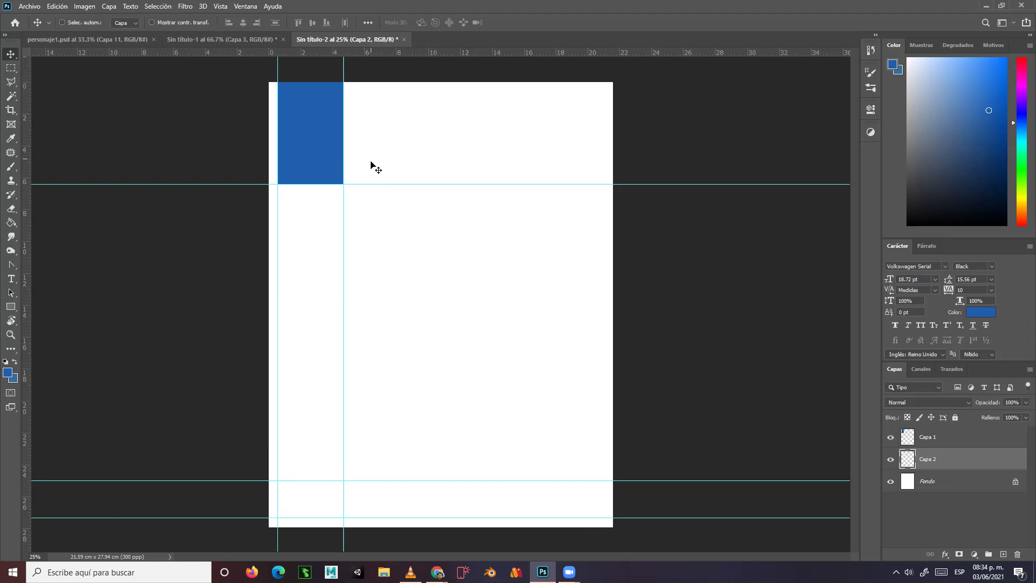
pyautogui.click(11, 264)
pyautogui.click(11, 166)
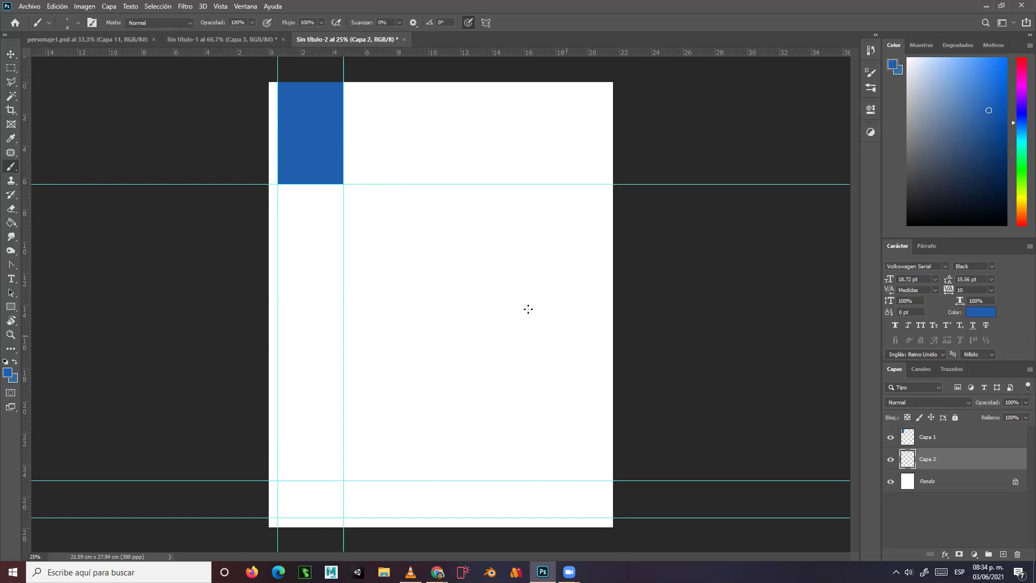
pyautogui.click(891, 437)
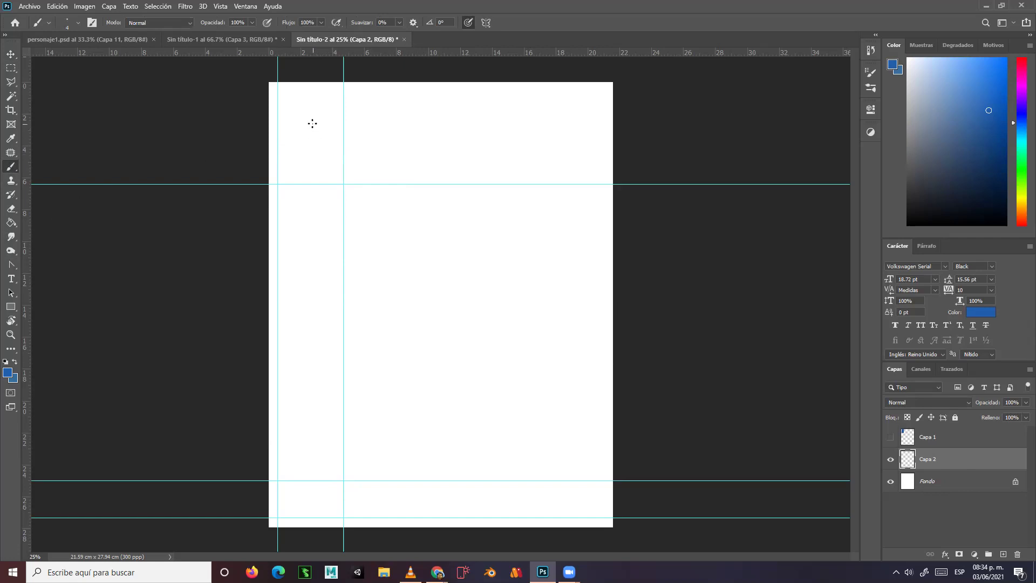
# Start sketching a large slanted letter P with light blue strokes in the page's upper-left corner
pyautogui.moveTo(284, 175); pyautogui.dragTo(308, 121)
pyautogui.moveTo(289, 138)
pyautogui.mouseDown()
pyautogui.moveTo(309, 110)
pyautogui.moveTo(353, 99)
pyautogui.mouseUp()
# Move the upper horizontal guide above the page and both vertical guides off the page's left side, adding brush strokes to the P's stem
pyautogui.press('v')
pyautogui.moveTo(181, 184); pyautogui.dragTo(182, 67)
pyautogui.click(11, 167)
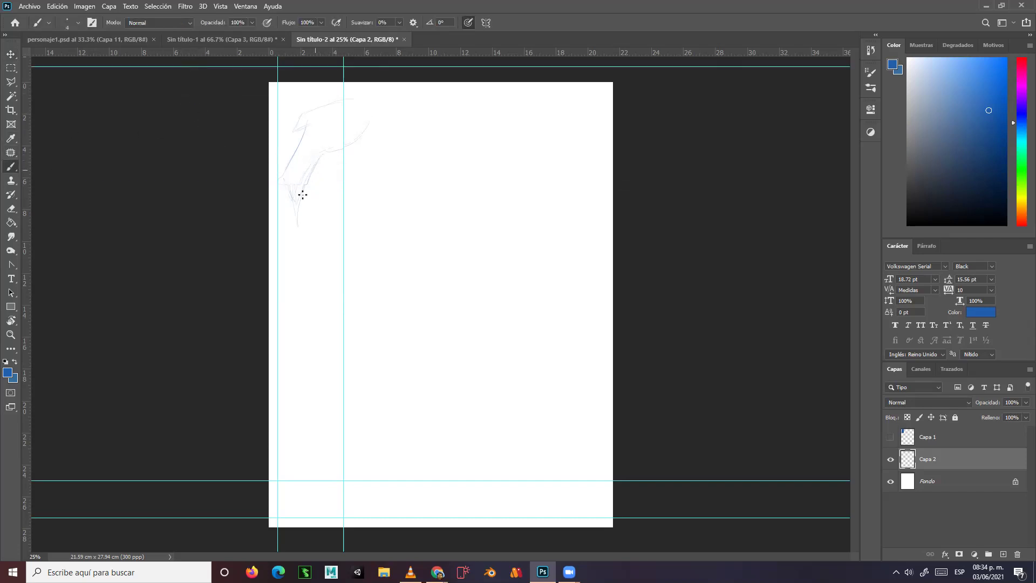
pyautogui.click(11, 54)
pyautogui.moveTo(343, 232); pyautogui.dragTo(50, 284)
pyautogui.moveTo(277, 236); pyautogui.dragTo(43, 270)
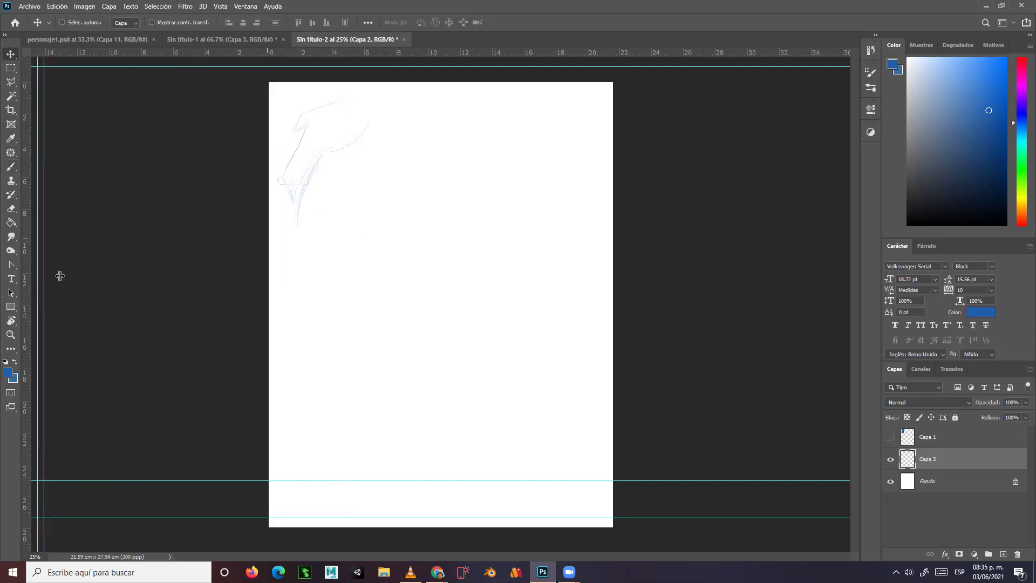
# Finish sketching the P with its pointed foot and rough in the letters a and t beside it
pyautogui.click(11, 166)
pyautogui.moveTo(291, 160)
pyautogui.mouseDown()
pyautogui.moveTo(275, 183)
pyautogui.moveTo(291, 218)
pyautogui.moveTo(281, 176)
pyautogui.moveTo(302, 186)
pyautogui.moveTo(277, 186)
pyautogui.moveTo(298, 212)
pyautogui.moveTo(306, 192)
pyautogui.mouseUp()
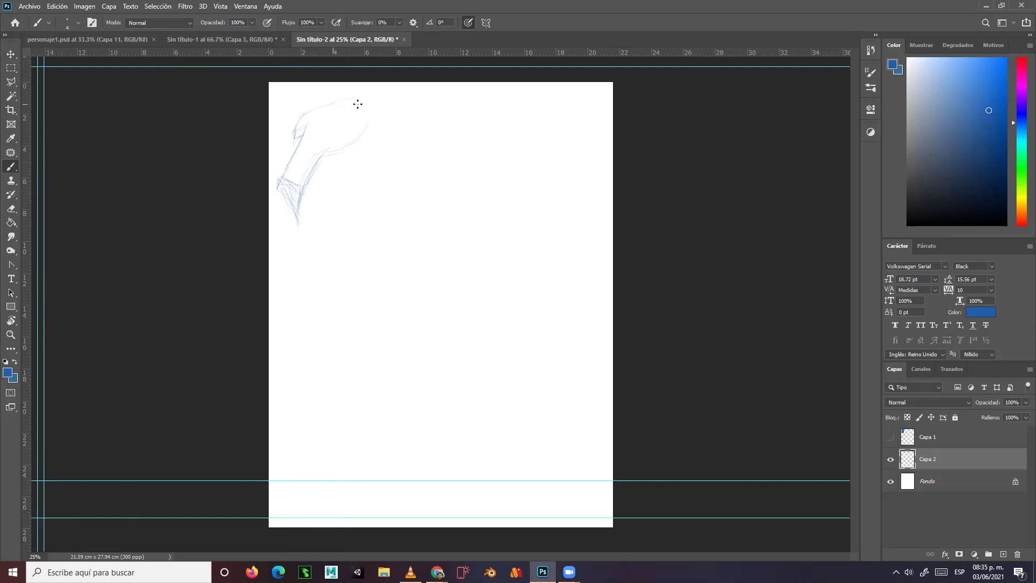
pyautogui.moveTo(347, 100)
pyautogui.mouseDown()
pyautogui.moveTo(364, 130)
pyautogui.moveTo(321, 162)
pyautogui.moveTo(369, 113)
pyautogui.moveTo(372, 127)
pyautogui.moveTo(372, 111)
pyautogui.moveTo(336, 158)
pyautogui.moveTo(347, 154)
pyautogui.moveTo(332, 157)
pyautogui.moveTo(337, 122)
pyautogui.moveTo(326, 117)
pyautogui.moveTo(344, 110)
pyautogui.moveTo(340, 128)
pyautogui.moveTo(327, 130)
pyautogui.moveTo(353, 115)
pyautogui.moveTo(332, 117)
pyautogui.moveTo(359, 123)
pyautogui.moveTo(375, 151)
pyautogui.moveTo(335, 172)
pyautogui.moveTo(362, 136)
pyautogui.moveTo(380, 136)
pyautogui.moveTo(360, 179)
pyautogui.moveTo(344, 169)
pyautogui.moveTo(360, 159)
pyautogui.moveTo(350, 168)
pyautogui.moveTo(366, 172)
pyautogui.moveTo(334, 173)
pyautogui.moveTo(336, 185)
pyautogui.moveTo(376, 178)
pyautogui.moveTo(393, 119)
pyautogui.mouseUp()
pyautogui.moveTo(377, 173)
pyautogui.mouseDown()
pyautogui.moveTo(394, 120)
pyautogui.moveTo(407, 120)
pyautogui.mouseUp()
pyautogui.moveTo(408, 122)
pyautogui.mouseDown()
pyautogui.moveTo(402, 142)
pyautogui.moveTo(429, 134)
pyautogui.moveTo(425, 153)
pyautogui.moveTo(399, 157)
pyautogui.moveTo(401, 176)
pyautogui.moveTo(422, 175)
pyautogui.moveTo(387, 191)
pyautogui.mouseUp()
pyautogui.moveTo(429, 133); pyautogui.dragTo(421, 166)
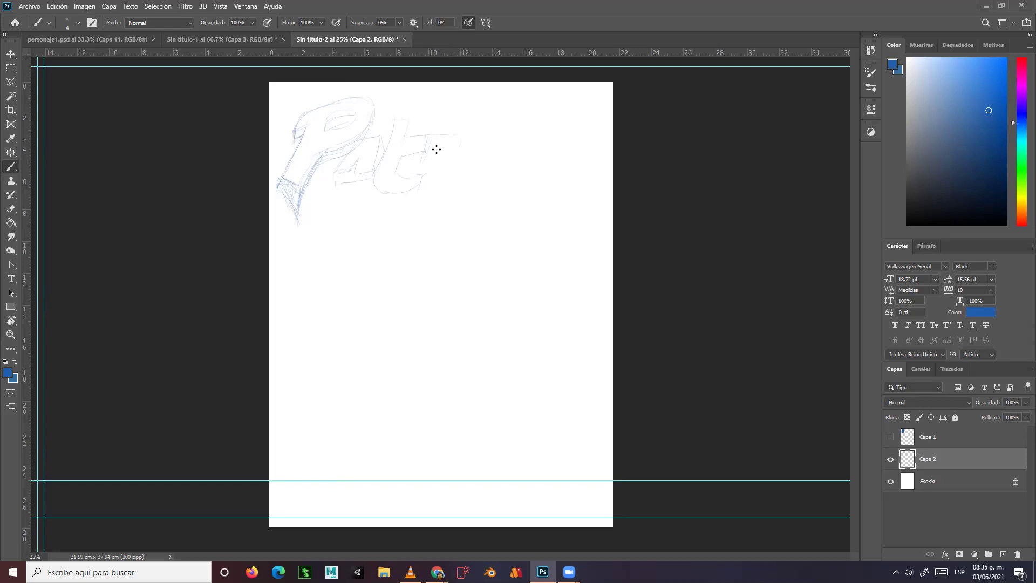
# Rough in the letters E, a tall pointed L, A and N to continue the PateLana title
pyautogui.moveTo(451, 152)
pyautogui.mouseDown()
pyautogui.moveTo(437, 162)
pyautogui.moveTo(461, 162)
pyautogui.moveTo(424, 182)
pyautogui.mouseUp()
pyautogui.moveTo(469, 104)
pyautogui.mouseDown()
pyautogui.moveTo(463, 181)
pyautogui.moveTo(471, 107)
pyautogui.mouseUp()
pyautogui.moveTo(484, 157)
pyautogui.mouseDown()
pyautogui.moveTo(478, 174)
pyautogui.moveTo(509, 170)
pyautogui.moveTo(454, 210)
pyautogui.mouseUp()
pyautogui.moveTo(539, 148)
pyautogui.mouseDown()
pyautogui.moveTo(549, 177)
pyautogui.moveTo(515, 158)
pyautogui.moveTo(501, 182)
pyautogui.moveTo(529, 162)
pyautogui.moveTo(549, 175)
pyautogui.mouseUp()
pyautogui.moveTo(526, 133); pyautogui.dragTo(530, 150)
pyautogui.moveTo(530, 150)
pyautogui.mouseDown()
pyautogui.moveTo(558, 138)
pyautogui.moveTo(542, 157)
pyautogui.moveTo(546, 117)
pyautogui.moveTo(570, 153)
pyautogui.mouseUp()
pyautogui.moveTo(572, 116); pyautogui.dragTo(569, 152)
pyautogui.moveTo(573, 116)
pyautogui.mouseDown()
pyautogui.moveTo(587, 116)
pyautogui.moveTo(585, 172)
pyautogui.mouseUp()
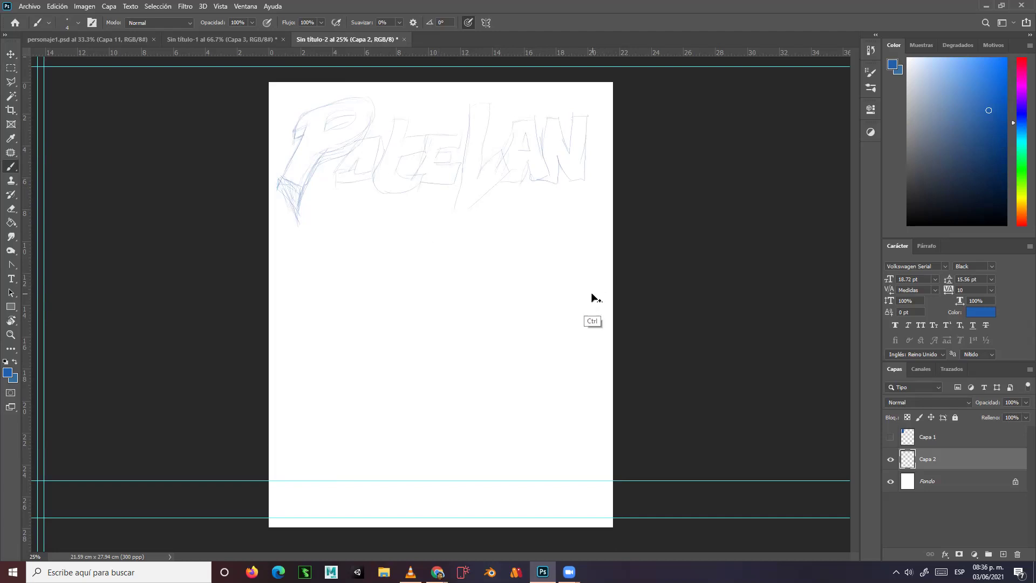
# Scale the sketched lettering down slightly and draw the final A to complete the PateLana title
pyautogui.hotkey('ctrl', 't')
pyautogui.moveTo(588, 96); pyautogui.dragTo(567, 106)
pyautogui.press('Return')
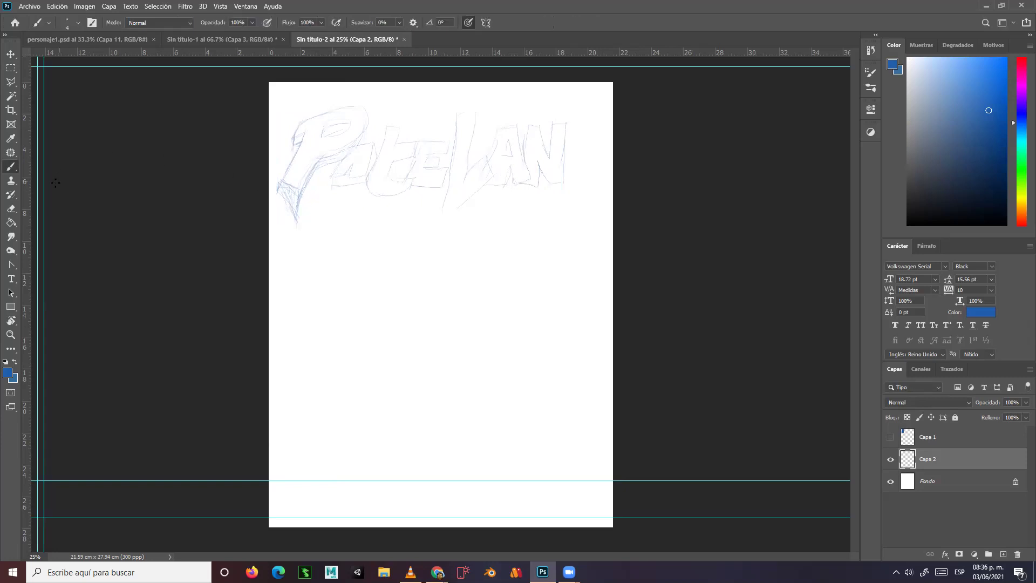
pyautogui.moveTo(576, 134); pyautogui.dragTo(565, 174)
pyautogui.moveTo(597, 139); pyautogui.dragTo(599, 178)
# Add a new layer above the rough sketch and trace cleaner, darker outlines of the letters P, a and t
pyautogui.click(1004, 555)
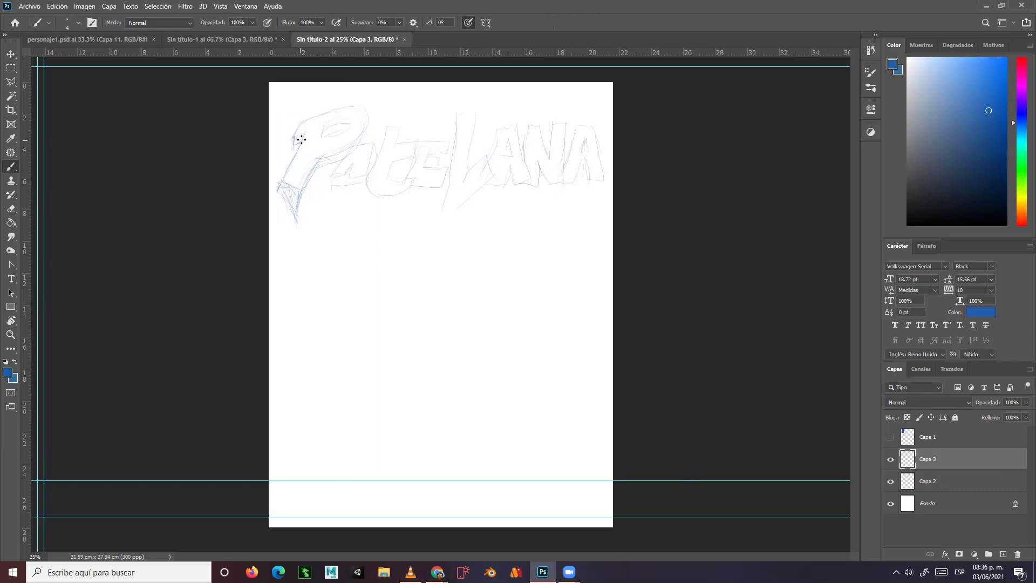
pyautogui.moveTo(292, 143)
pyautogui.mouseDown()
pyautogui.moveTo(278, 185)
pyautogui.moveTo(299, 215)
pyautogui.moveTo(322, 156)
pyautogui.moveTo(316, 161)
pyautogui.moveTo(300, 127)
pyautogui.moveTo(362, 105)
pyautogui.moveTo(347, 105)
pyautogui.moveTo(366, 119)
pyautogui.moveTo(359, 110)
pyautogui.moveTo(360, 130)
pyautogui.moveTo(364, 121)
pyautogui.moveTo(344, 144)
pyautogui.moveTo(358, 133)
pyautogui.moveTo(341, 146)
pyautogui.mouseUp()
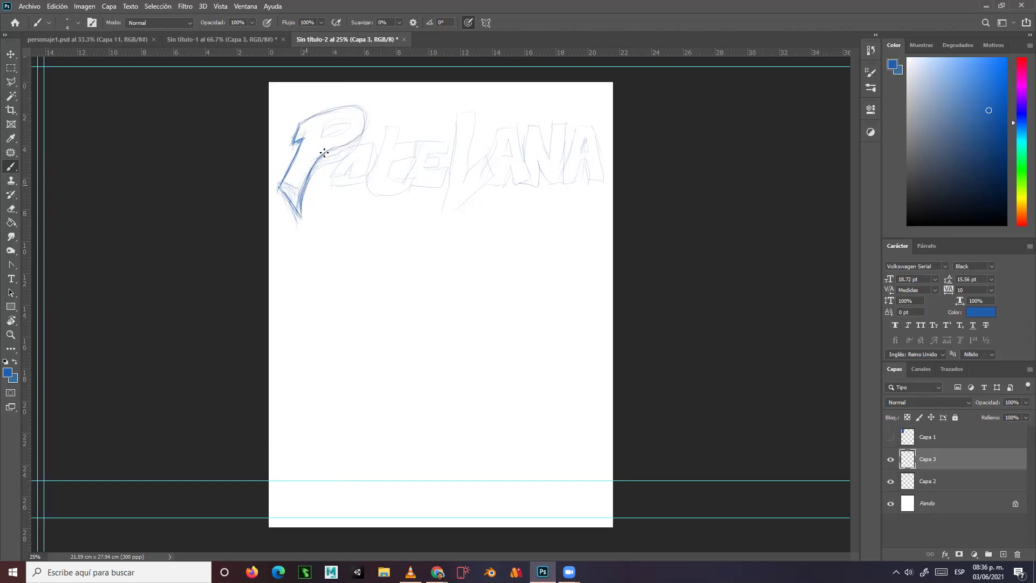
pyautogui.moveTo(322, 141)
pyautogui.mouseDown()
pyautogui.moveTo(348, 126)
pyautogui.moveTo(324, 139)
pyautogui.moveTo(350, 126)
pyautogui.moveTo(328, 122)
pyautogui.moveTo(344, 120)
pyautogui.moveTo(346, 130)
pyautogui.moveTo(316, 138)
pyautogui.moveTo(324, 127)
pyautogui.moveTo(317, 141)
pyautogui.moveTo(334, 129)
pyautogui.moveTo(326, 123)
pyautogui.moveTo(316, 144)
pyautogui.moveTo(353, 122)
pyautogui.moveTo(330, 121)
pyautogui.moveTo(349, 117)
pyautogui.moveTo(328, 123)
pyautogui.mouseUp()
pyautogui.moveTo(341, 112)
pyautogui.mouseDown()
pyautogui.moveTo(360, 134)
pyautogui.moveTo(327, 149)
pyautogui.moveTo(332, 167)
pyautogui.moveTo(340, 157)
pyautogui.moveTo(322, 180)
pyautogui.moveTo(339, 152)
pyautogui.moveTo(368, 144)
pyautogui.moveTo(364, 181)
pyautogui.moveTo(350, 172)
pyautogui.moveTo(341, 181)
pyautogui.moveTo(350, 170)
pyautogui.moveTo(344, 180)
pyautogui.moveTo(325, 176)
pyautogui.moveTo(351, 180)
pyautogui.mouseUp()
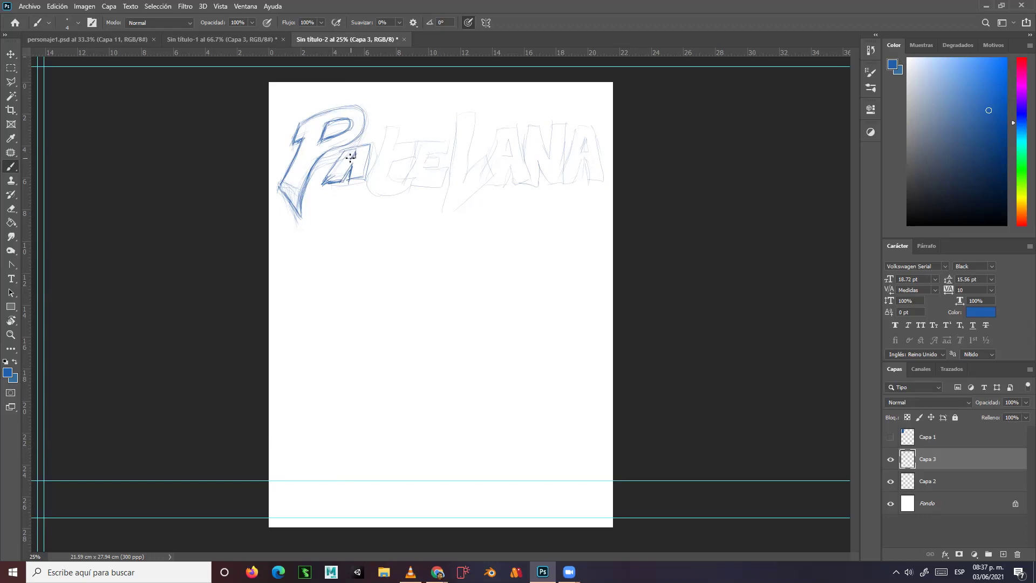
pyautogui.moveTo(384, 129)
pyautogui.mouseDown()
pyautogui.moveTo(400, 127)
pyautogui.moveTo(388, 128)
pyautogui.mouseUp()
pyautogui.moveTo(420, 141)
pyautogui.mouseDown()
pyautogui.moveTo(395, 145)
pyautogui.moveTo(404, 130)
pyautogui.moveTo(388, 178)
pyautogui.moveTo(408, 187)
pyautogui.moveTo(380, 187)
pyautogui.moveTo(381, 196)
pyautogui.moveTo(369, 173)
pyautogui.moveTo(379, 194)
pyautogui.moveTo(378, 167)
pyautogui.moveTo(371, 185)
pyautogui.moveTo(405, 186)
pyautogui.mouseUp()
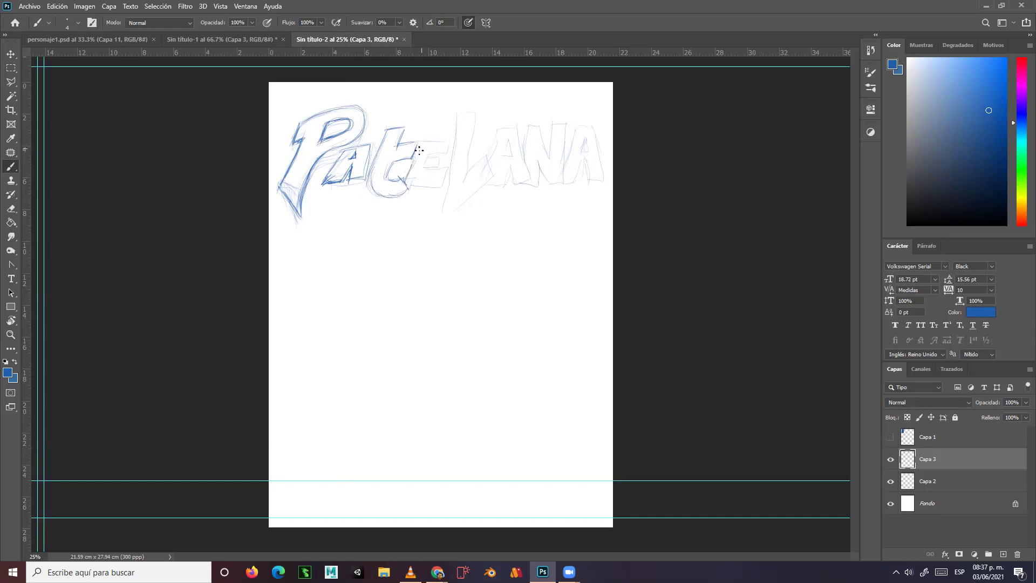
# Trace cleaner outlines over the remaining letters E, L, A, N and A of the title
pyautogui.moveTo(420, 145)
pyautogui.mouseDown()
pyautogui.moveTo(446, 139)
pyautogui.moveTo(439, 155)
pyautogui.moveTo(426, 153)
pyautogui.moveTo(448, 167)
pyautogui.moveTo(440, 188)
pyautogui.mouseUp()
pyautogui.moveTo(442, 187); pyautogui.dragTo(407, 184)
pyautogui.moveTo(454, 111)
pyautogui.mouseDown()
pyautogui.moveTo(463, 183)
pyautogui.moveTo(474, 181)
pyautogui.moveTo(461, 181)
pyautogui.moveTo(484, 158)
pyautogui.moveTo(493, 180)
pyautogui.moveTo(439, 215)
pyautogui.mouseUp()
pyautogui.moveTo(458, 123); pyautogui.dragTo(444, 207)
pyautogui.moveTo(454, 165); pyautogui.dragTo(443, 211)
pyautogui.moveTo(487, 162)
pyautogui.mouseDown()
pyautogui.moveTo(516, 126)
pyautogui.moveTo(527, 176)
pyautogui.moveTo(489, 181)
pyautogui.moveTo(507, 184)
pyautogui.moveTo(506, 143)
pyautogui.moveTo(511, 153)
pyautogui.moveTo(492, 162)
pyautogui.moveTo(542, 133)
pyautogui.moveTo(536, 150)
pyautogui.moveTo(538, 138)
pyautogui.moveTo(523, 157)
pyautogui.moveTo(532, 127)
pyautogui.moveTo(549, 161)
pyautogui.moveTo(548, 130)
pyautogui.moveTo(566, 128)
pyautogui.moveTo(556, 129)
pyautogui.moveTo(561, 183)
pyautogui.moveTo(546, 180)
pyautogui.moveTo(544, 166)
pyautogui.moveTo(546, 183)
pyautogui.moveTo(534, 156)
pyautogui.moveTo(537, 188)
pyautogui.moveTo(518, 182)
pyautogui.moveTo(582, 153)
pyautogui.moveTo(564, 168)
pyautogui.moveTo(577, 130)
pyautogui.moveTo(591, 124)
pyautogui.moveTo(602, 179)
pyautogui.moveTo(590, 180)
pyautogui.moveTo(583, 158)
pyautogui.moveTo(563, 179)
pyautogui.mouseUp()
pyautogui.moveTo(582, 143); pyautogui.dragTo(589, 155)
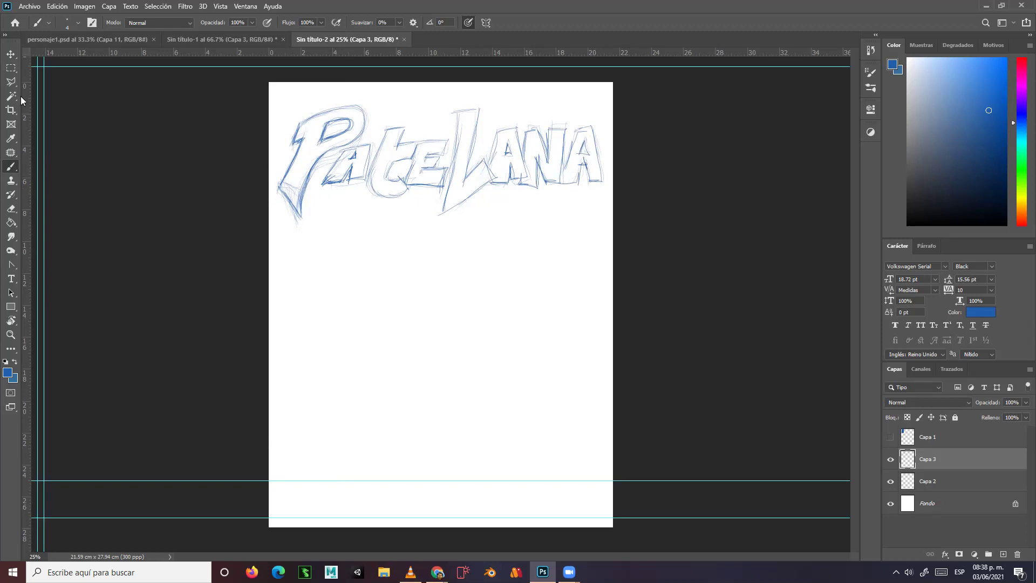
# Lasso the traced letter P, enlarge it slightly, shift it down and to the right, and clear the selection
pyautogui.moveTo(10, 82); pyautogui.dragTo(42, 84)
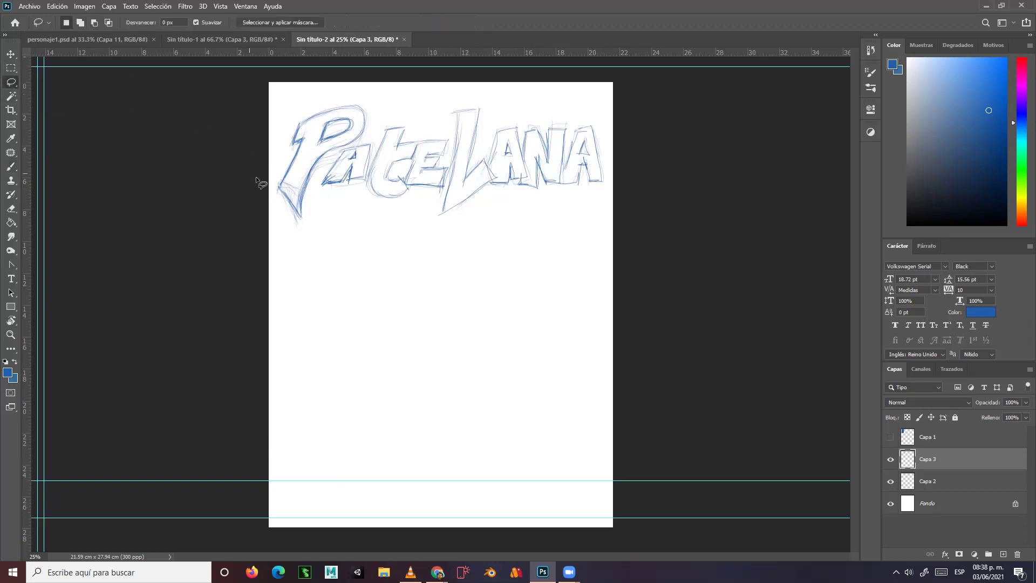
pyautogui.moveTo(280, 212)
pyautogui.mouseDown()
pyautogui.moveTo(269, 181)
pyautogui.moveTo(289, 111)
pyautogui.moveTo(351, 95)
pyautogui.moveTo(376, 112)
pyautogui.moveTo(371, 134)
pyautogui.moveTo(328, 156)
pyautogui.moveTo(305, 220)
pyautogui.moveTo(278, 201)
pyautogui.mouseUp()
pyautogui.hotkey('ctrl', 't')
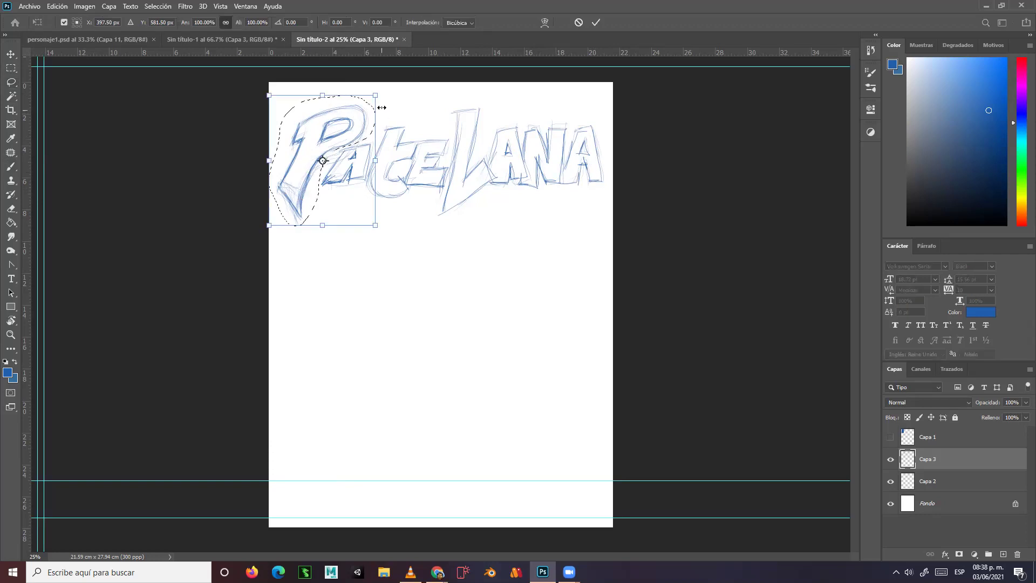
pyautogui.moveTo(376, 95); pyautogui.dragTo(390, 83)
pyautogui.press('Return')
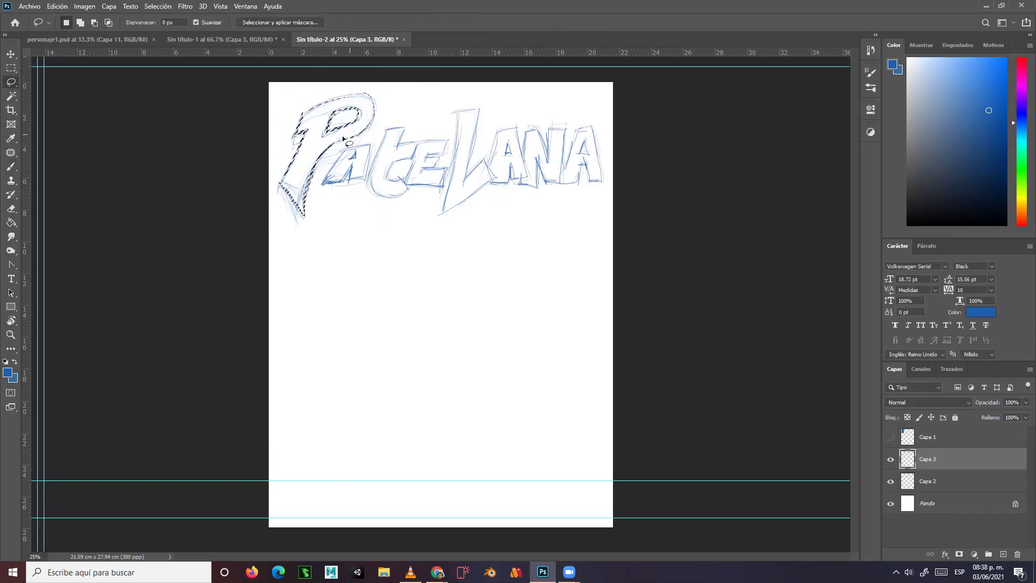
pyautogui.click(10, 54)
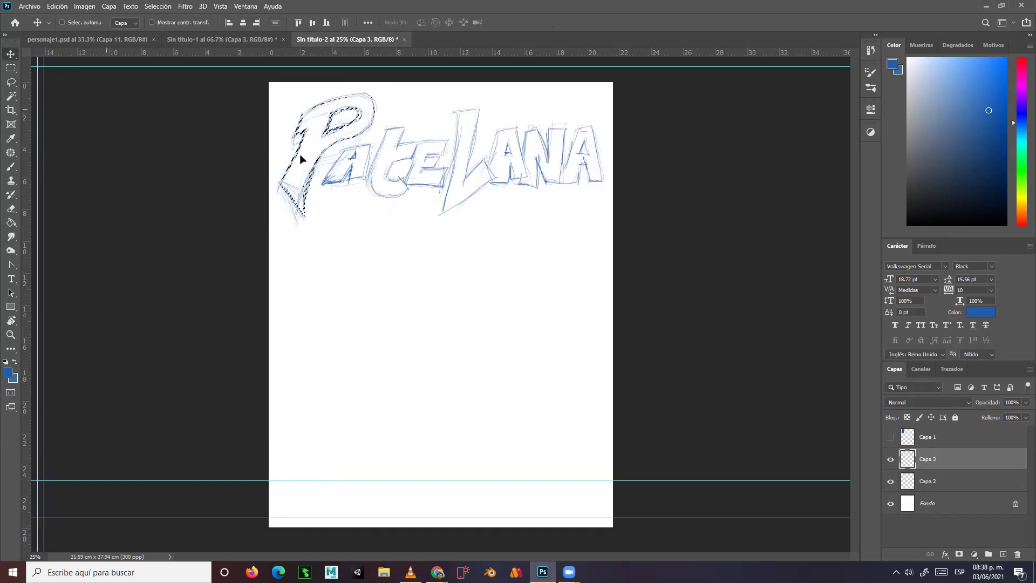
pyautogui.moveTo(312, 157); pyautogui.dragTo(324, 173)
pyautogui.hotkey('ctrl', 'd')
pyautogui.click(351, 227)
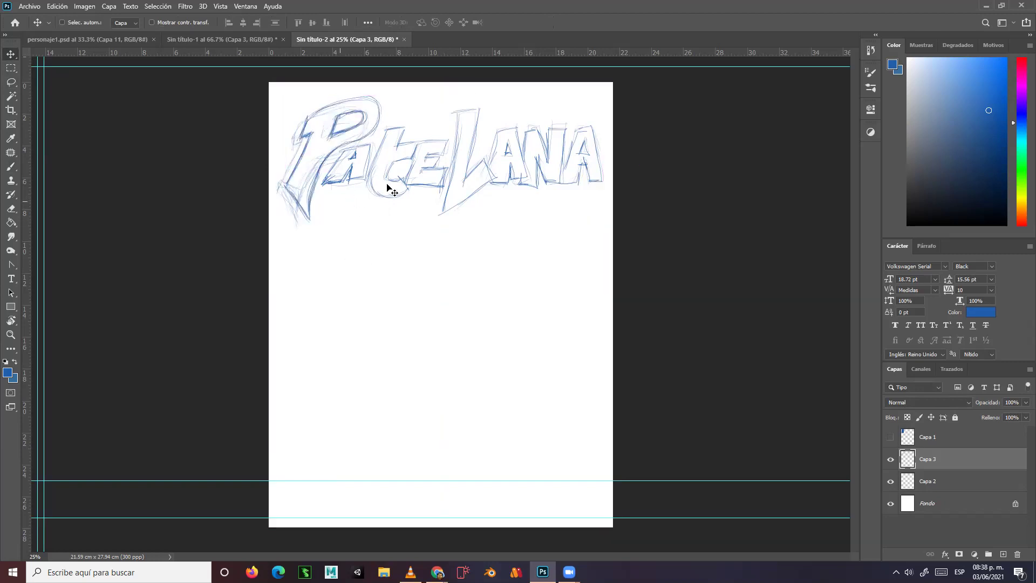
# Delete the rough-sketch layer Capa 2, and shrink and reposition the Capa 3 lettering so it sits centred across the page's upper part
pyautogui.moveTo(961, 481); pyautogui.dragTo(1017, 554)
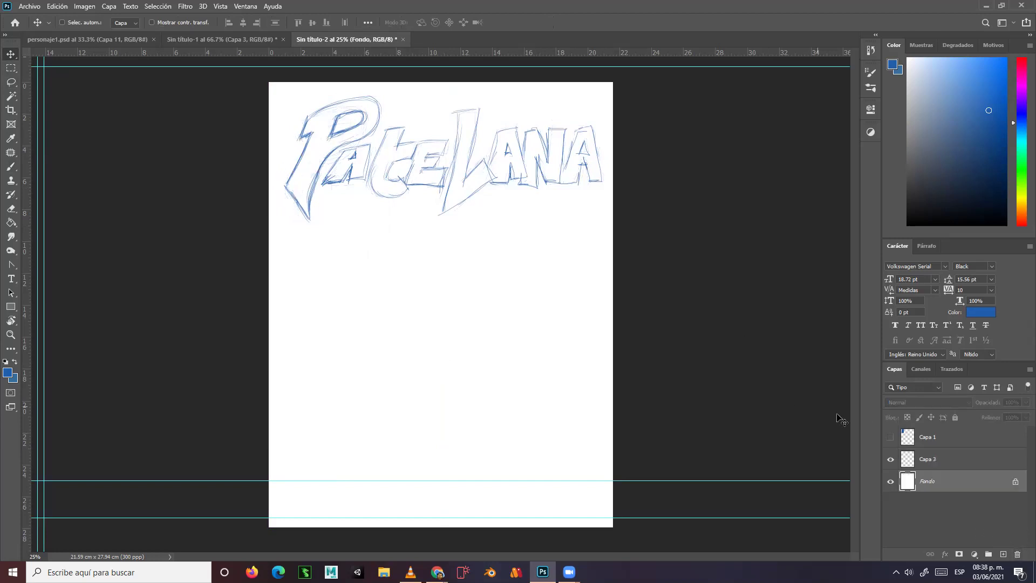
pyautogui.click(939, 460)
pyautogui.hotkey('ctrl', 't')
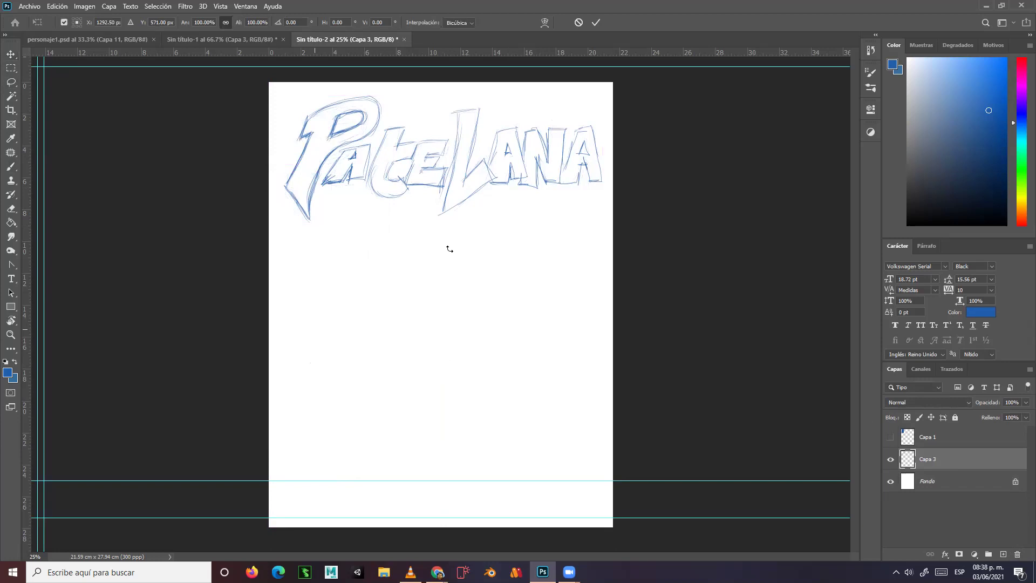
pyautogui.moveTo(601, 221); pyautogui.dragTo(576, 211)
pyautogui.moveTo(515, 162); pyautogui.dragTo(524, 169)
pyautogui.press('Return')
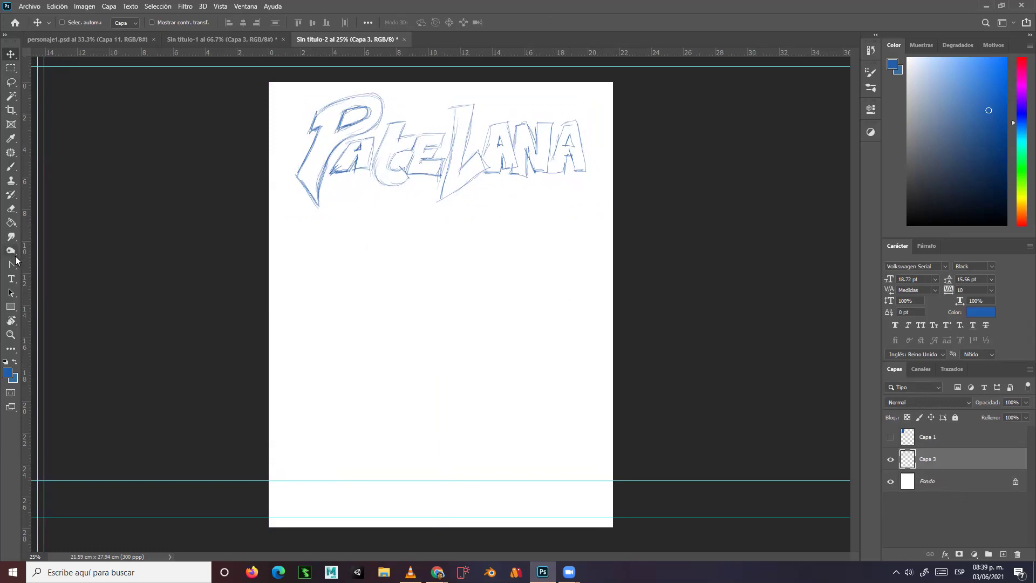
# Reinforce the outlines of the title's tall L and its neighbouring t and E with darker brush strokes
pyautogui.click(12, 171)
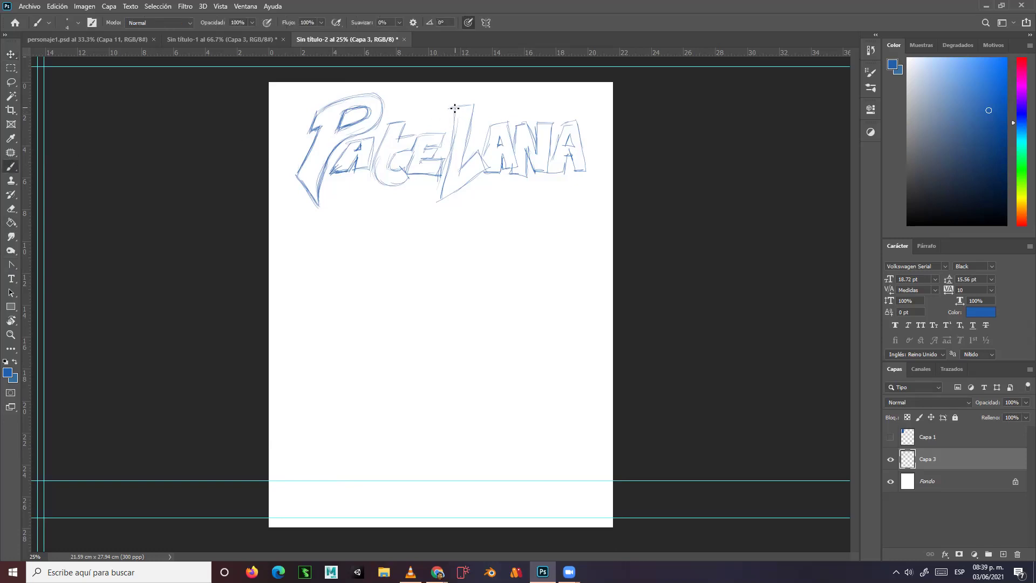
pyautogui.moveTo(440, 198); pyautogui.dragTo(445, 166)
pyautogui.moveTo(484, 164); pyautogui.dragTo(452, 192)
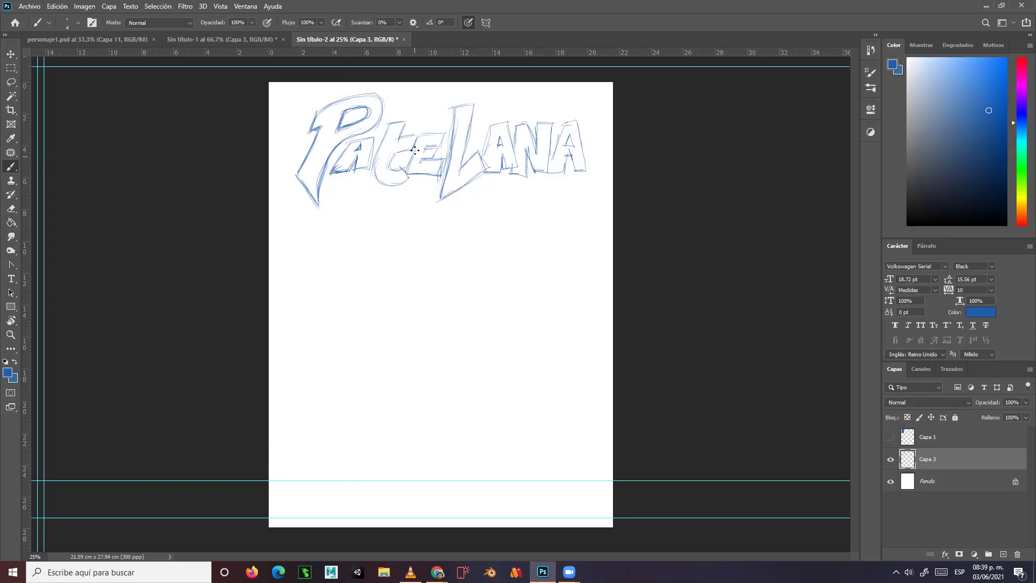
pyautogui.moveTo(410, 156)
pyautogui.mouseDown()
pyautogui.moveTo(416, 139)
pyautogui.moveTo(446, 132)
pyautogui.moveTo(427, 143)
pyautogui.moveTo(438, 143)
pyautogui.mouseUp()
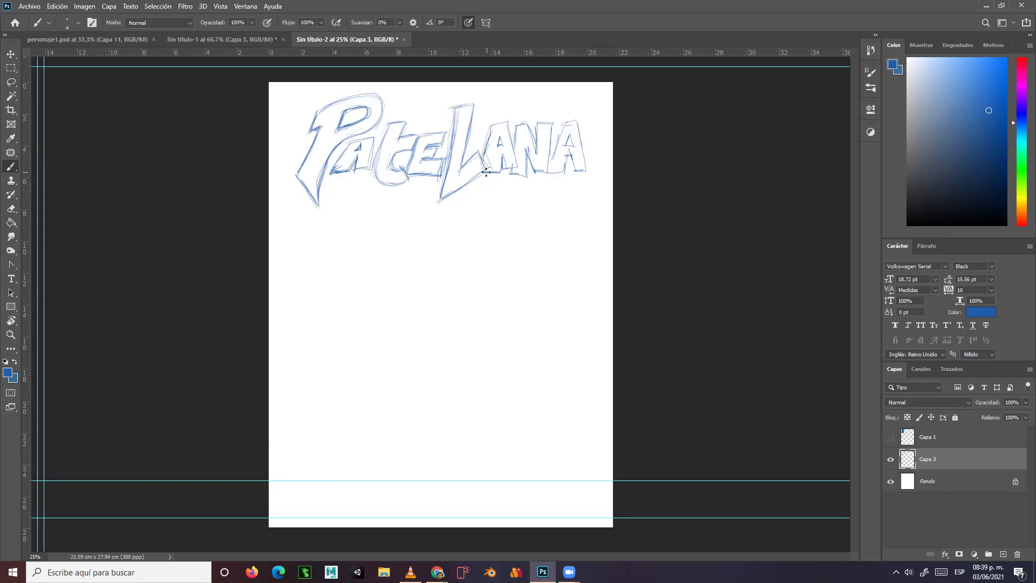
# Reinforce the outlines of the A and N after the title's tall L, and add a new layer directly beneath Capa 3
pyautogui.moveTo(495, 125)
pyautogui.mouseDown()
pyautogui.moveTo(507, 123)
pyautogui.moveTo(514, 161)
pyautogui.moveTo(497, 146)
pyautogui.moveTo(516, 152)
pyautogui.moveTo(527, 123)
pyautogui.mouseUp()
pyautogui.moveTo(528, 123)
pyautogui.mouseDown()
pyautogui.moveTo(537, 155)
pyautogui.moveTo(549, 123)
pyautogui.mouseUp()
pyautogui.keyDown('ctrl'); pyautogui.click(1003, 555); pyautogui.keyUp('ctrl')
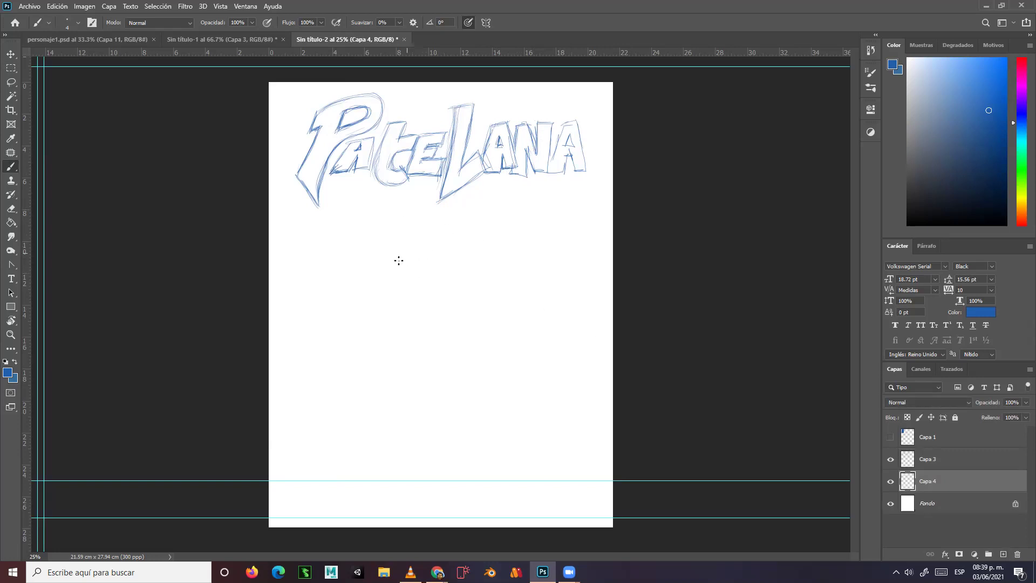
# Lightly sketch a character's head below the title, with a heart-shaped forehead, tapered jaw and large slanted eyes
pyautogui.moveTo(397, 251); pyautogui.dragTo(419, 320)
pyautogui.moveTo(480, 253)
pyautogui.mouseDown()
pyautogui.moveTo(481, 277)
pyautogui.moveTo(455, 316)
pyautogui.mouseUp()
pyautogui.moveTo(399, 291); pyautogui.dragTo(431, 318)
pyautogui.moveTo(400, 220)
pyautogui.mouseDown()
pyautogui.moveTo(433, 222)
pyautogui.moveTo(441, 242)
pyautogui.moveTo(464, 218)
pyautogui.moveTo(483, 250)
pyautogui.mouseUp()
pyautogui.moveTo(443, 274)
pyautogui.mouseDown()
pyautogui.moveTo(474, 252)
pyautogui.moveTo(477, 263)
pyautogui.mouseUp()
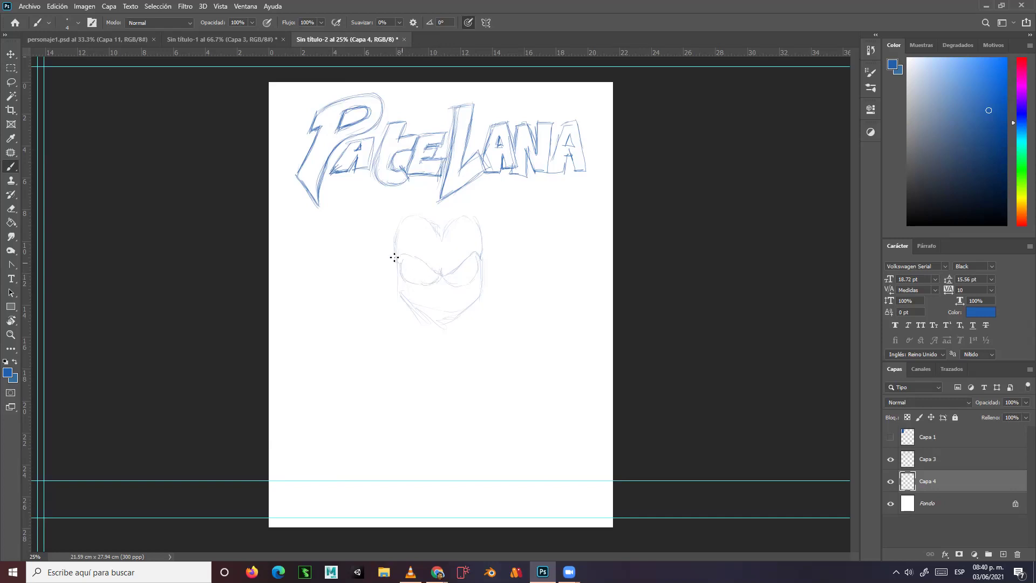
# Add eyebrow ridges, pupils, nose, mouth and rounded ears to the head, and rework the jaw line
pyautogui.moveTo(399, 264)
pyautogui.mouseDown()
pyautogui.moveTo(398, 248)
pyautogui.moveTo(480, 243)
pyautogui.mouseUp()
pyautogui.moveTo(424, 273); pyautogui.dragTo(449, 297)
pyautogui.moveTo(482, 276); pyautogui.dragTo(459, 321)
pyautogui.moveTo(434, 313); pyautogui.dragTo(451, 305)
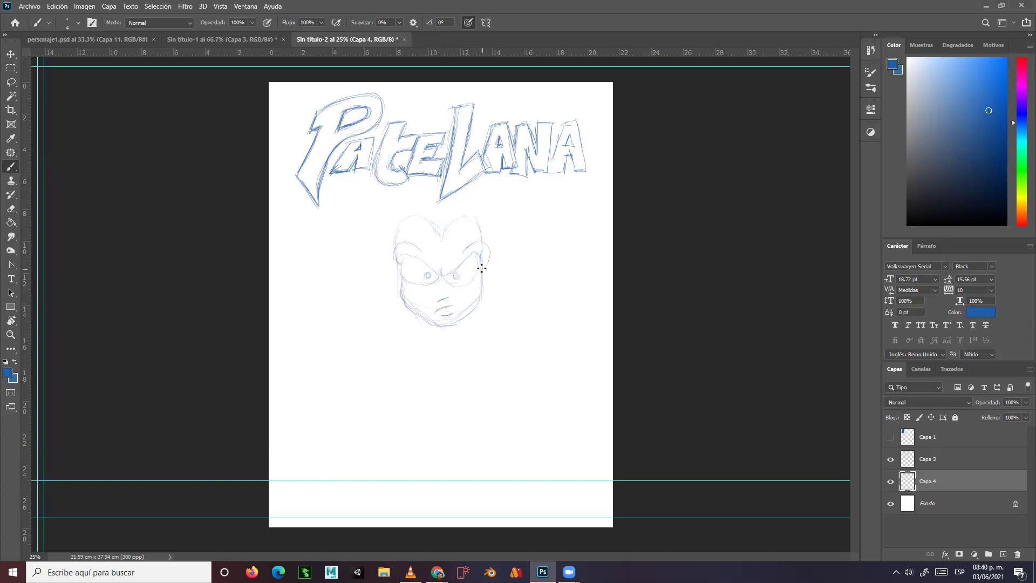
pyautogui.moveTo(390, 258); pyautogui.dragTo(393, 280)
pyautogui.moveTo(483, 257); pyautogui.dragTo(490, 273)
# Strengthen the frowning brows, eye contours, ears, jaw and heart-shaped hairline of the head with darker strokes
pyautogui.hotkey('ctrl', '=')
pyautogui.moveTo(505, 344); pyautogui.dragTo(385, 306)
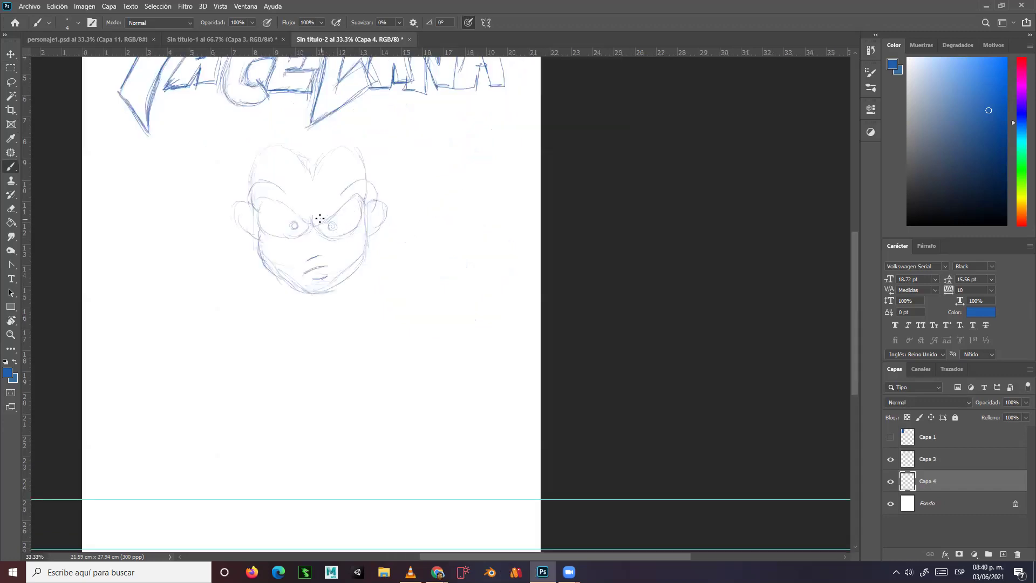
pyautogui.moveTo(312, 226)
pyautogui.mouseDown()
pyautogui.moveTo(362, 198)
pyautogui.moveTo(366, 206)
pyautogui.mouseUp()
pyautogui.moveTo(256, 204)
pyautogui.mouseDown()
pyautogui.moveTo(277, 204)
pyautogui.moveTo(305, 224)
pyautogui.mouseUp()
pyautogui.moveTo(235, 214); pyautogui.dragTo(250, 202)
pyautogui.moveTo(374, 202)
pyautogui.mouseDown()
pyautogui.moveTo(385, 208)
pyautogui.moveTo(374, 231)
pyautogui.mouseUp()
pyautogui.moveTo(340, 196)
pyautogui.mouseDown()
pyautogui.moveTo(369, 183)
pyautogui.moveTo(370, 245)
pyautogui.moveTo(355, 275)
pyautogui.moveTo(367, 253)
pyautogui.moveTo(331, 289)
pyautogui.moveTo(354, 279)
pyautogui.moveTo(323, 283)
pyautogui.moveTo(277, 261)
pyautogui.moveTo(330, 288)
pyautogui.moveTo(306, 292)
pyautogui.moveTo(335, 290)
pyautogui.mouseUp()
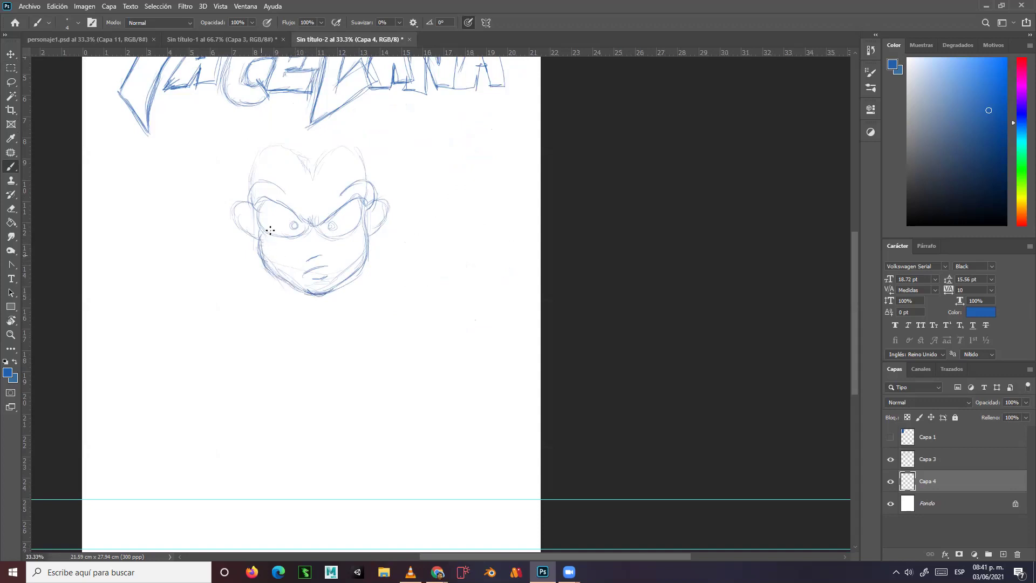
pyautogui.moveTo(262, 173)
pyautogui.mouseDown()
pyautogui.moveTo(295, 149)
pyautogui.moveTo(312, 175)
pyautogui.moveTo(347, 143)
pyautogui.moveTo(335, 141)
pyautogui.moveTo(363, 158)
pyautogui.mouseUp()
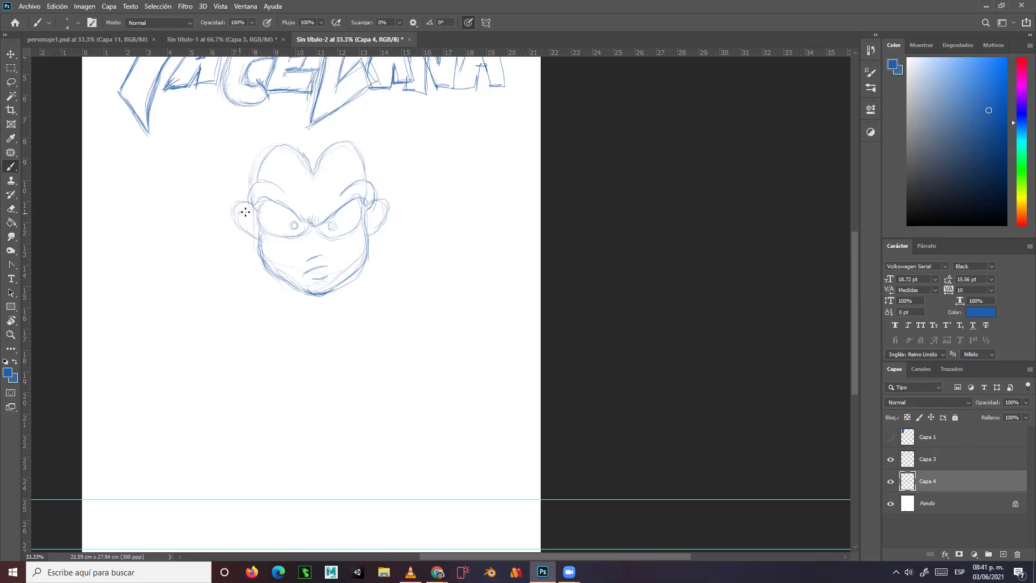
# Draw an earring on each ear and darken the nose, mouth, pupils and the crease between the brows
pyautogui.moveTo(360, 222)
pyautogui.mouseDown()
pyautogui.moveTo(387, 203)
pyautogui.moveTo(367, 233)
pyautogui.mouseUp()
pyautogui.moveTo(372, 237); pyautogui.dragTo(374, 238)
pyautogui.moveTo(306, 262)
pyautogui.mouseDown()
pyautogui.moveTo(316, 254)
pyautogui.moveTo(324, 266)
pyautogui.moveTo(303, 275)
pyautogui.moveTo(326, 278)
pyautogui.moveTo(315, 280)
pyautogui.mouseUp()
pyautogui.moveTo(292, 227)
pyautogui.mouseDown()
pyautogui.moveTo(334, 229)
pyautogui.moveTo(313, 216)
pyautogui.mouseUp()
pyautogui.moveTo(315, 224); pyautogui.dragTo(318, 217)
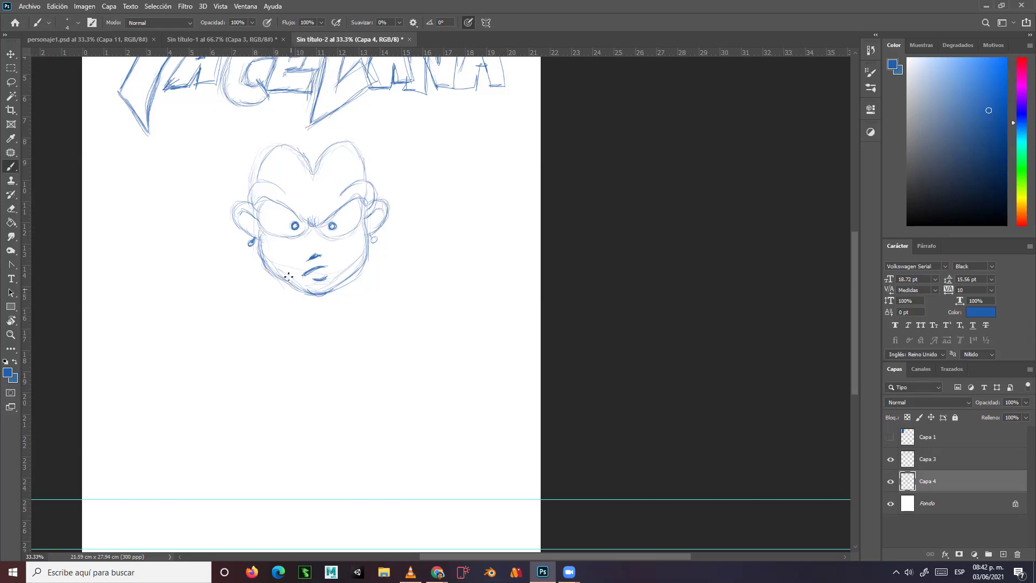
# Rough in the shoulders and a foreshortened arm reaching down to a large open palm below the head
pyautogui.moveTo(246, 268); pyautogui.dragTo(241, 303)
pyautogui.moveTo(382, 255); pyautogui.dragTo(318, 319)
pyautogui.moveTo(243, 325)
pyautogui.mouseDown()
pyautogui.moveTo(219, 392)
pyautogui.moveTo(248, 415)
pyautogui.moveTo(247, 376)
pyautogui.moveTo(222, 423)
pyautogui.moveTo(277, 445)
pyautogui.moveTo(303, 409)
pyautogui.moveTo(230, 453)
pyautogui.moveTo(205, 438)
pyautogui.moveTo(291, 401)
pyautogui.moveTo(221, 434)
pyautogui.moveTo(261, 422)
pyautogui.moveTo(279, 431)
pyautogui.moveTo(295, 392)
pyautogui.mouseUp()
pyautogui.moveTo(273, 422)
pyautogui.mouseDown()
pyautogui.moveTo(302, 376)
pyautogui.moveTo(262, 431)
pyautogui.mouseUp()
pyautogui.moveTo(232, 384)
pyautogui.mouseDown()
pyautogui.moveTo(236, 429)
pyautogui.moveTo(155, 451)
pyautogui.mouseUp()
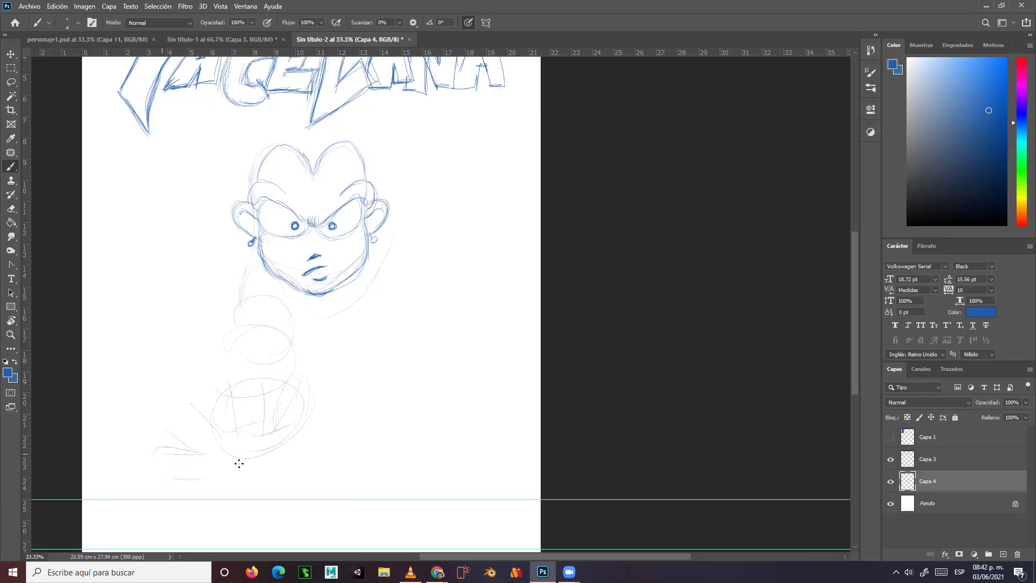
# Define the fingers and palm of the large reaching hand, and outline its forearm, sleeve cuff and shoulder
pyautogui.moveTo(266, 482); pyautogui.dragTo(243, 490)
pyautogui.moveTo(332, 440)
pyautogui.mouseDown()
pyautogui.moveTo(378, 357)
pyautogui.moveTo(352, 348)
pyautogui.moveTo(367, 348)
pyautogui.moveTo(375, 379)
pyautogui.moveTo(355, 375)
pyautogui.moveTo(359, 352)
pyautogui.moveTo(396, 368)
pyautogui.moveTo(381, 388)
pyautogui.moveTo(346, 375)
pyautogui.moveTo(325, 396)
pyautogui.moveTo(339, 387)
pyautogui.moveTo(291, 403)
pyautogui.moveTo(303, 404)
pyautogui.moveTo(234, 388)
pyautogui.moveTo(247, 389)
pyautogui.moveTo(211, 355)
pyautogui.moveTo(197, 367)
pyautogui.moveTo(202, 389)
pyautogui.moveTo(247, 390)
pyautogui.moveTo(190, 365)
pyautogui.moveTo(233, 355)
pyautogui.moveTo(220, 290)
pyautogui.moveTo(273, 340)
pyautogui.moveTo(273, 308)
pyautogui.moveTo(308, 330)
pyautogui.moveTo(303, 339)
pyautogui.moveTo(345, 294)
pyautogui.mouseUp()
pyautogui.moveTo(346, 293)
pyautogui.mouseDown()
pyautogui.moveTo(363, 310)
pyautogui.moveTo(354, 332)
pyautogui.moveTo(335, 326)
pyautogui.moveTo(349, 327)
pyautogui.moveTo(331, 337)
pyautogui.moveTo(339, 345)
pyautogui.mouseUp()
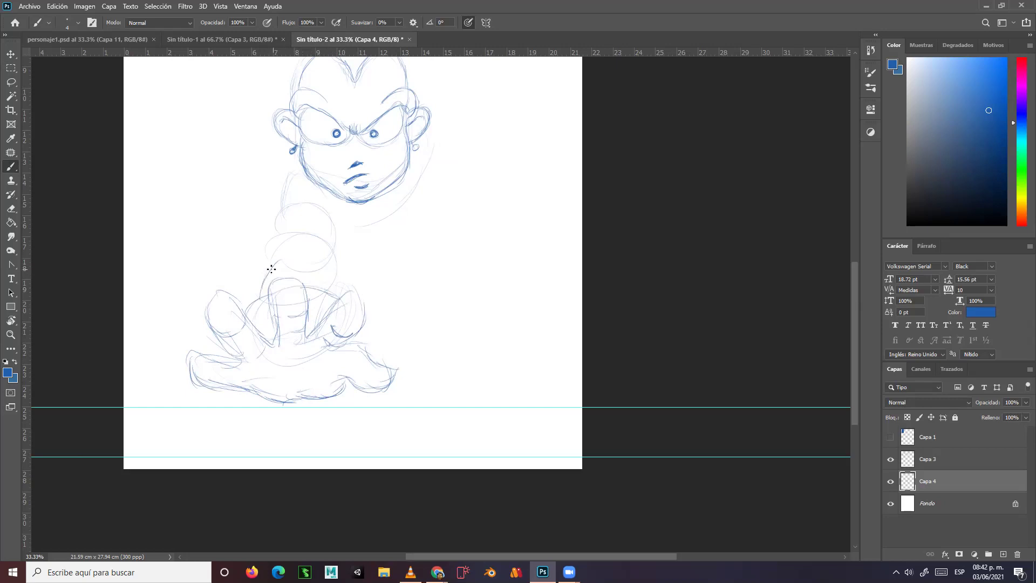
pyautogui.moveTo(280, 260)
pyautogui.mouseDown()
pyautogui.moveTo(324, 231)
pyautogui.moveTo(313, 230)
pyautogui.moveTo(326, 236)
pyautogui.moveTo(334, 298)
pyautogui.mouseUp()
pyautogui.moveTo(276, 235)
pyautogui.mouseDown()
pyautogui.moveTo(317, 226)
pyautogui.moveTo(335, 237)
pyautogui.moveTo(308, 229)
pyautogui.moveTo(278, 238)
pyautogui.moveTo(285, 203)
pyautogui.moveTo(273, 229)
pyautogui.moveTo(309, 163)
pyautogui.mouseUp()
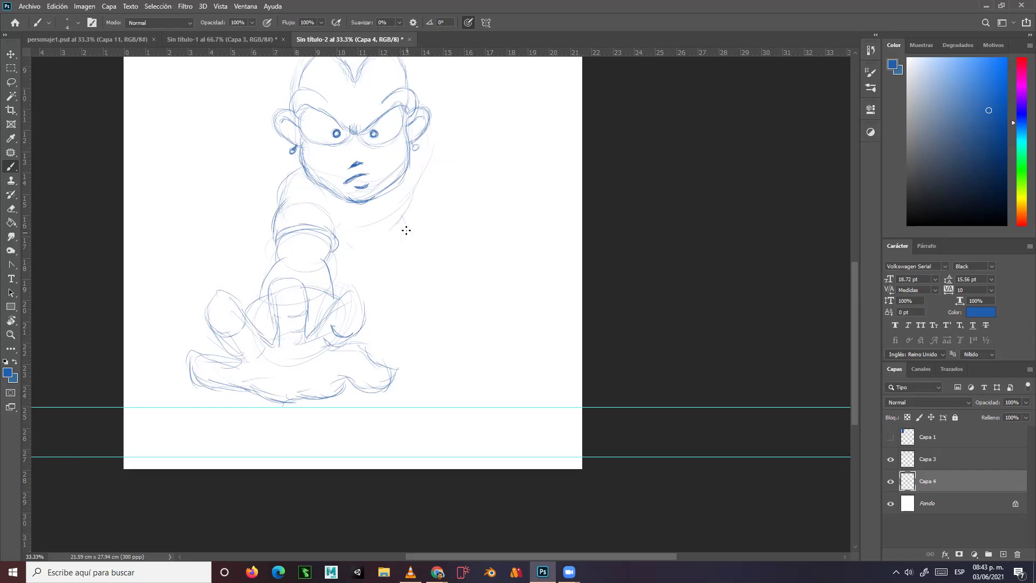
# Rough in the character's waist, hips and bent leg with a bulky lower leg beside the large hand
pyautogui.moveTo(342, 248)
pyautogui.mouseDown()
pyautogui.moveTo(370, 266)
pyautogui.moveTo(398, 262)
pyautogui.moveTo(411, 242)
pyautogui.moveTo(448, 248)
pyautogui.mouseUp()
pyautogui.moveTo(360, 262)
pyautogui.mouseDown()
pyautogui.moveTo(352, 287)
pyautogui.moveTo(400, 273)
pyautogui.moveTo(436, 298)
pyautogui.mouseUp()
pyautogui.moveTo(440, 242)
pyautogui.mouseDown()
pyautogui.moveTo(468, 254)
pyautogui.moveTo(455, 246)
pyautogui.moveTo(482, 267)
pyautogui.moveTo(483, 283)
pyautogui.moveTo(461, 300)
pyautogui.moveTo(431, 298)
pyautogui.moveTo(424, 312)
pyautogui.moveTo(420, 293)
pyautogui.moveTo(387, 326)
pyautogui.mouseUp()
pyautogui.moveTo(469, 302); pyautogui.dragTo(450, 329)
pyautogui.moveTo(389, 302); pyautogui.dragTo(381, 342)
pyautogui.moveTo(495, 337)
pyautogui.mouseDown()
pyautogui.moveTo(461, 393)
pyautogui.moveTo(443, 392)
pyautogui.moveTo(418, 377)
pyautogui.mouseUp()
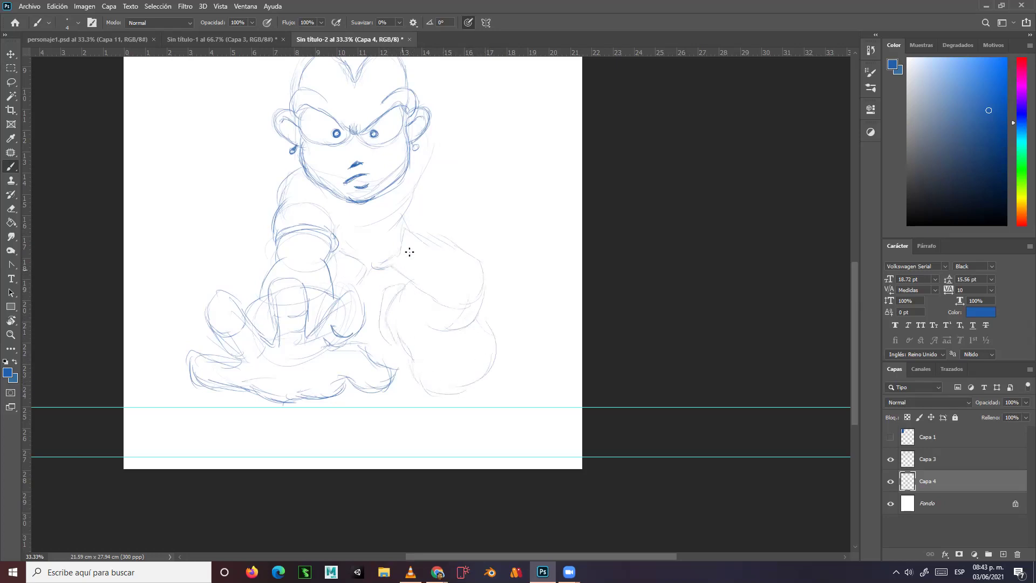
# Draw a belt with an oval buckle across the character's waist
pyautogui.scroll(2, 463, 222)
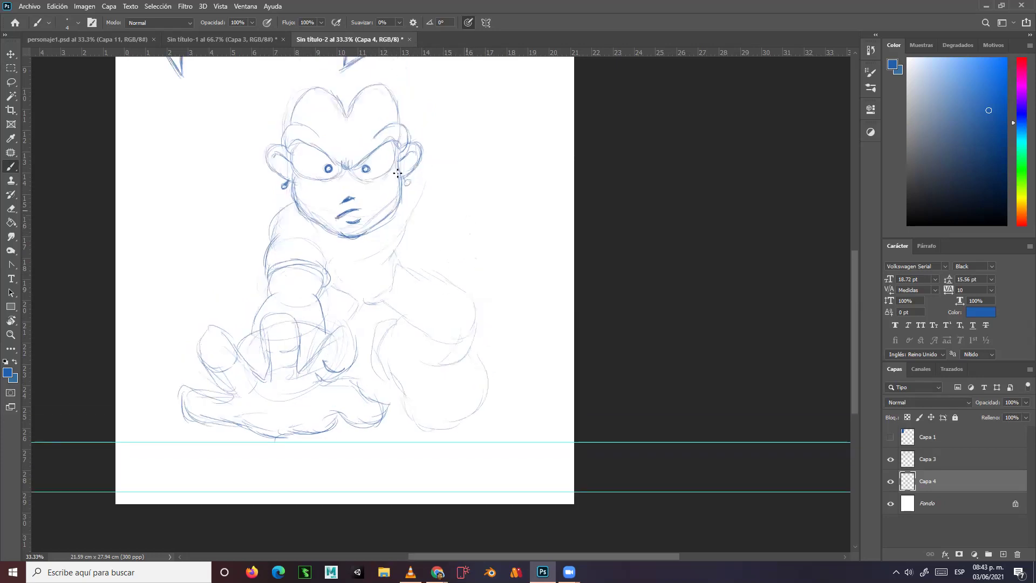
pyautogui.scroll(1, 411, 194)
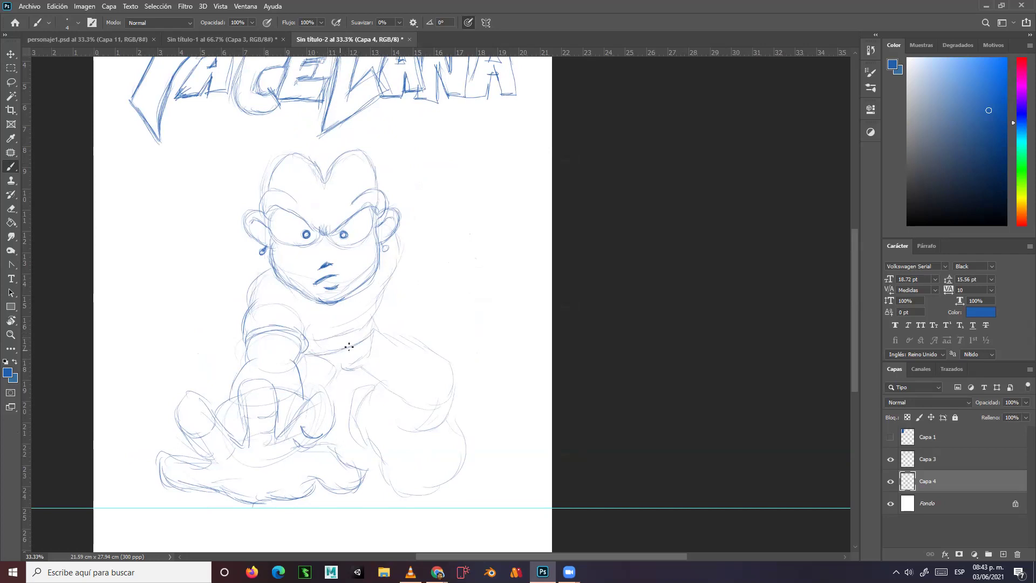
pyautogui.moveTo(355, 331)
pyautogui.mouseDown()
pyautogui.moveTo(352, 342)
pyautogui.moveTo(372, 330)
pyautogui.moveTo(328, 348)
pyautogui.mouseUp()
# Sketch the rear arm stretched out behind the head, with a wristband and clenched fist, and firm up the torso's side
pyautogui.moveTo(436, 193)
pyautogui.mouseDown()
pyautogui.moveTo(448, 210)
pyautogui.moveTo(442, 226)
pyautogui.mouseUp()
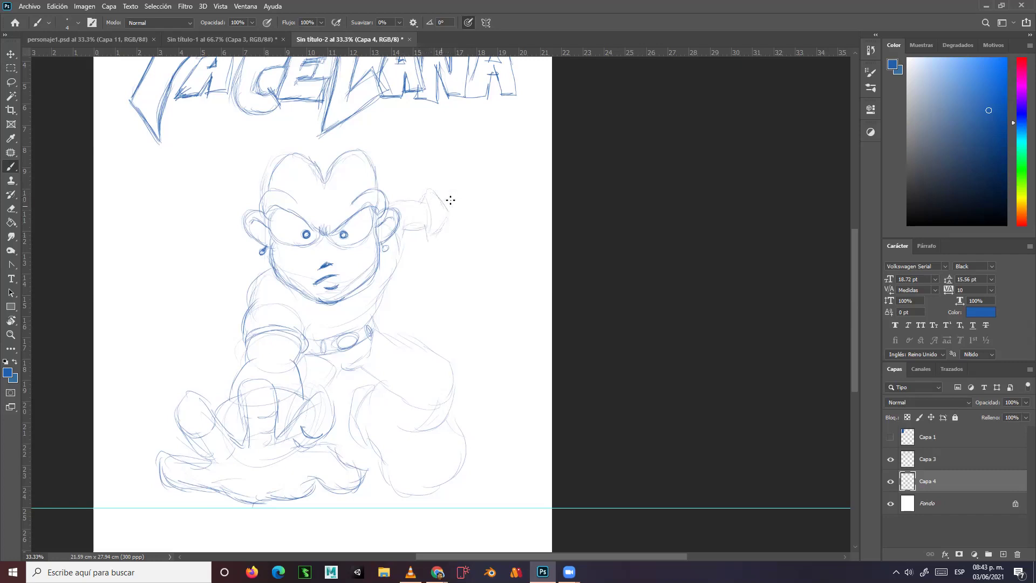
pyautogui.moveTo(441, 203)
pyautogui.mouseDown()
pyautogui.moveTo(458, 202)
pyautogui.moveTo(472, 231)
pyautogui.moveTo(461, 232)
pyautogui.mouseUp()
pyautogui.moveTo(470, 190)
pyautogui.mouseDown()
pyautogui.moveTo(486, 195)
pyautogui.moveTo(486, 213)
pyautogui.moveTo(469, 217)
pyautogui.moveTo(472, 203)
pyautogui.moveTo(461, 212)
pyautogui.moveTo(474, 206)
pyautogui.mouseUp()
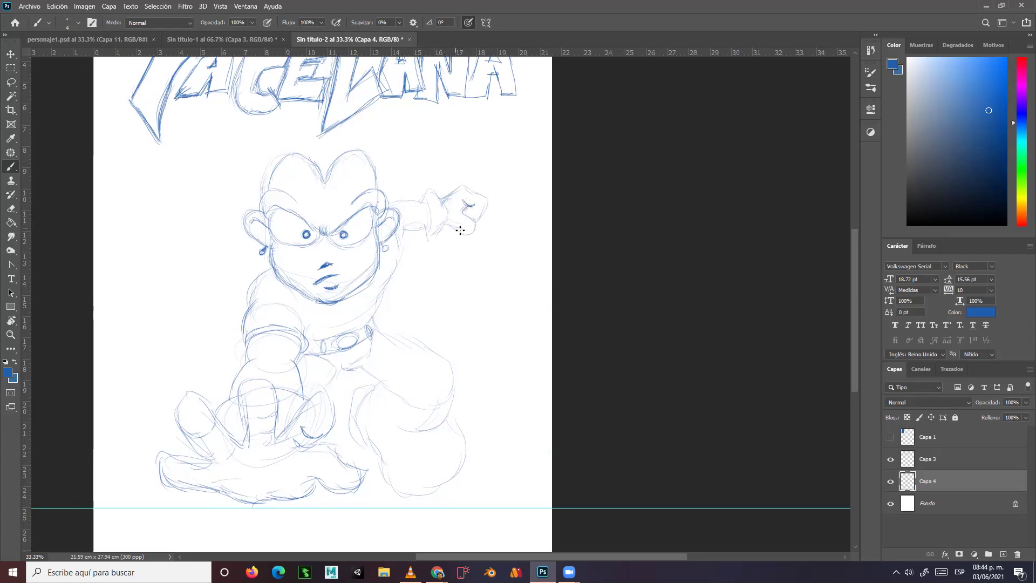
pyautogui.moveTo(449, 222)
pyautogui.mouseDown()
pyautogui.moveTo(427, 239)
pyautogui.moveTo(426, 195)
pyautogui.moveTo(445, 217)
pyautogui.moveTo(442, 203)
pyautogui.moveTo(448, 210)
pyautogui.moveTo(456, 187)
pyautogui.moveTo(453, 196)
pyautogui.moveTo(471, 183)
pyautogui.moveTo(489, 198)
pyautogui.moveTo(463, 214)
pyautogui.mouseUp()
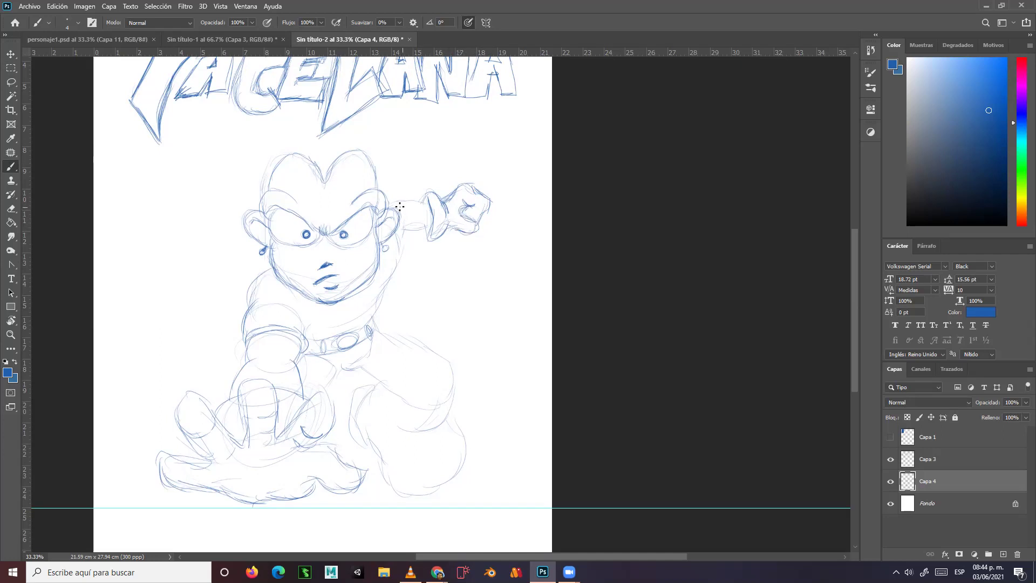
pyautogui.moveTo(405, 237); pyautogui.dragTo(381, 293)
# Sketch flowing cape edges from both shoulders out to the sides of the page
pyautogui.moveTo(243, 266)
pyautogui.mouseDown()
pyautogui.moveTo(177, 273)
pyautogui.moveTo(226, 266)
pyautogui.moveTo(149, 298)
pyautogui.moveTo(176, 275)
pyautogui.moveTo(96, 319)
pyautogui.mouseUp()
pyautogui.moveTo(210, 264); pyautogui.dragTo(252, 270)
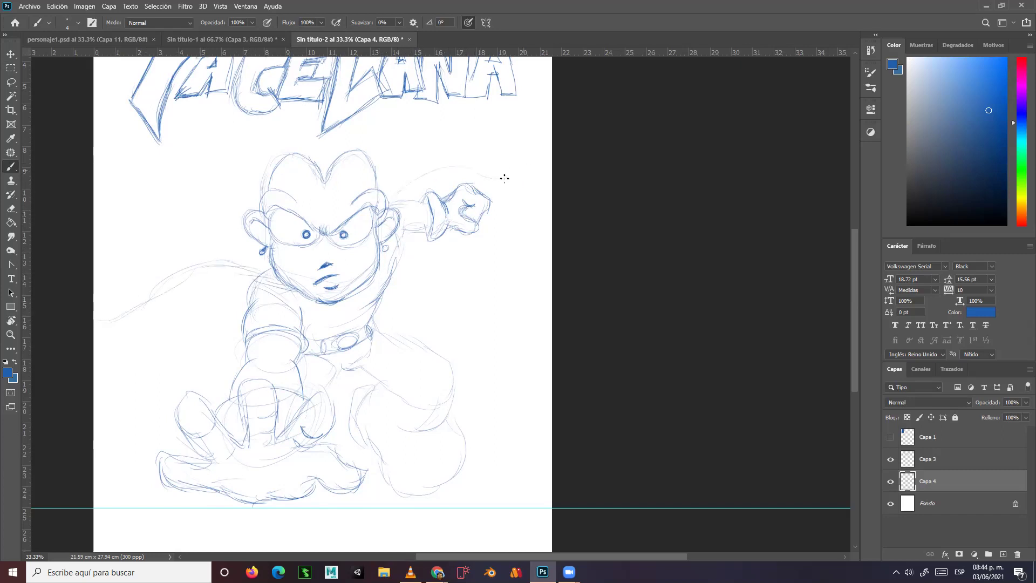
pyautogui.moveTo(261, 279)
pyautogui.mouseDown()
pyautogui.moveTo(230, 265)
pyautogui.moveTo(160, 279)
pyautogui.moveTo(200, 266)
pyautogui.moveTo(139, 298)
pyautogui.moveTo(162, 282)
pyautogui.moveTo(82, 310)
pyautogui.mouseUp()
pyautogui.moveTo(469, 177); pyautogui.dragTo(546, 174)
pyautogui.moveTo(314, 229); pyautogui.dragTo(405, 243)
# Add an inner fold to the cape near the front arm and draw its upper wavy edges on both sides of the head
pyautogui.moveTo(247, 307)
pyautogui.mouseDown()
pyautogui.moveTo(115, 327)
pyautogui.moveTo(193, 330)
pyautogui.mouseUp()
pyautogui.moveTo(223, 278); pyautogui.dragTo(385, 252)
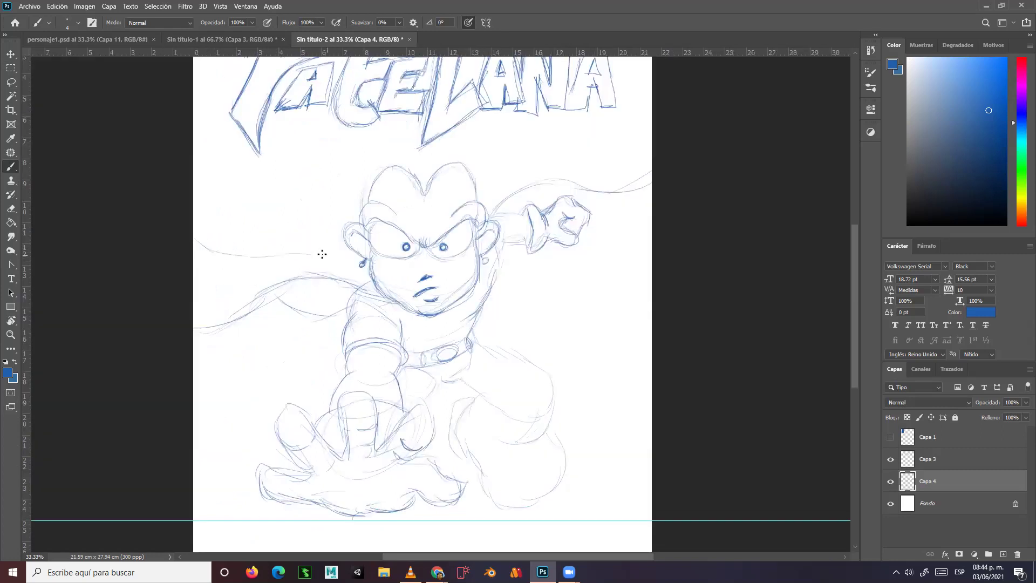
pyautogui.moveTo(348, 259); pyautogui.dragTo(198, 241)
pyautogui.moveTo(186, 204)
pyautogui.mouseDown()
pyautogui.moveTo(268, 182)
pyautogui.moveTo(232, 203)
pyautogui.moveTo(275, 173)
pyautogui.mouseUp()
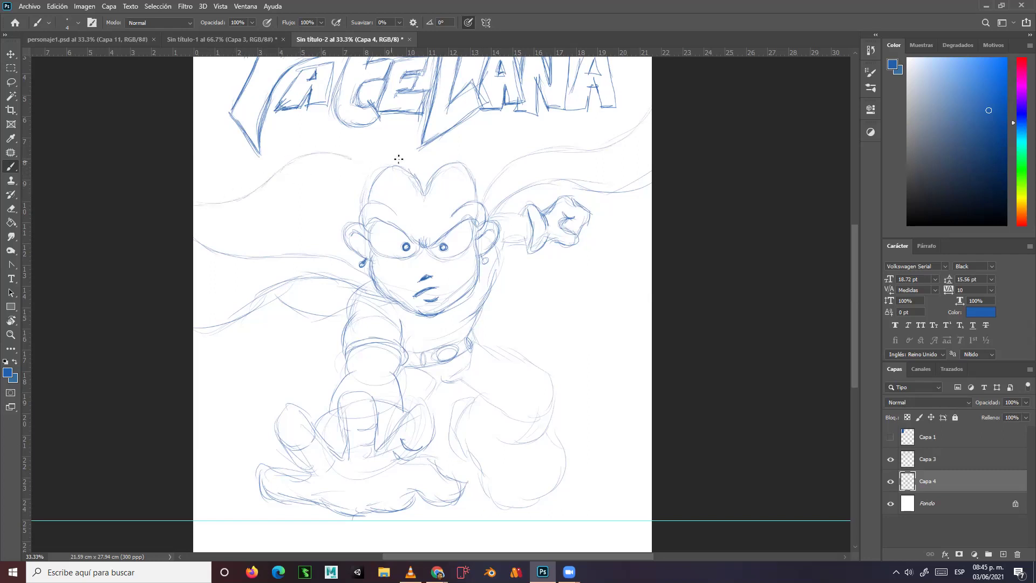
pyautogui.moveTo(459, 147); pyautogui.dragTo(564, 129)
# Lightly sketch wavy hair strands rising around the head and overlapping the lower part of the title
pyautogui.moveTo(387, 225); pyautogui.dragTo(346, 248)
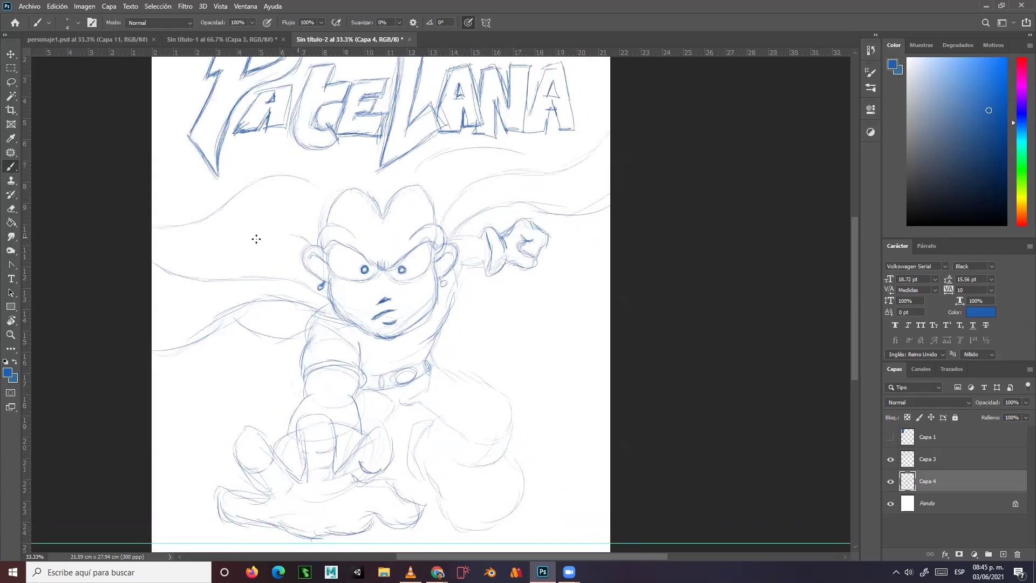
pyautogui.moveTo(249, 212); pyautogui.dragTo(314, 222)
pyautogui.moveTo(320, 210)
pyautogui.mouseDown()
pyautogui.moveTo(307, 188)
pyautogui.moveTo(320, 185)
pyautogui.moveTo(318, 155)
pyautogui.moveTo(311, 194)
pyautogui.moveTo(293, 179)
pyautogui.mouseUp()
pyautogui.moveTo(311, 141)
pyautogui.mouseDown()
pyautogui.moveTo(335, 139)
pyautogui.moveTo(326, 187)
pyautogui.moveTo(295, 225)
pyautogui.moveTo(263, 173)
pyautogui.moveTo(271, 195)
pyautogui.moveTo(277, 172)
pyautogui.moveTo(283, 189)
pyautogui.moveTo(329, 195)
pyautogui.moveTo(385, 152)
pyautogui.moveTo(333, 188)
pyautogui.moveTo(354, 177)
pyautogui.moveTo(346, 169)
pyautogui.moveTo(332, 186)
pyautogui.moveTo(411, 106)
pyautogui.moveTo(380, 183)
pyautogui.moveTo(484, 162)
pyautogui.moveTo(420, 189)
pyautogui.moveTo(422, 203)
pyautogui.moveTo(438, 197)
pyautogui.moveTo(443, 218)
pyautogui.moveTo(442, 206)
pyautogui.moveTo(425, 253)
pyautogui.moveTo(432, 227)
pyautogui.mouseUp()
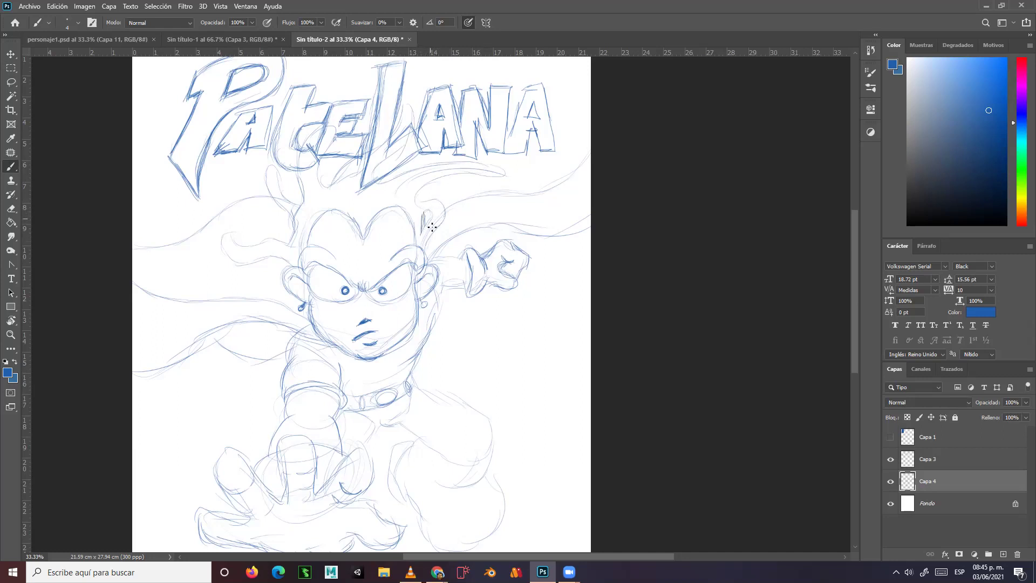
# Go over the wavy hair strands around and above the head with darker outlines
pyautogui.moveTo(291, 267)
pyautogui.mouseDown()
pyautogui.moveTo(274, 254)
pyautogui.moveTo(238, 262)
pyautogui.moveTo(225, 250)
pyautogui.moveTo(229, 233)
pyautogui.moveTo(290, 245)
pyautogui.moveTo(298, 229)
pyautogui.moveTo(266, 173)
pyautogui.moveTo(303, 204)
pyautogui.moveTo(300, 156)
pyautogui.moveTo(319, 133)
pyautogui.moveTo(331, 141)
pyautogui.moveTo(320, 154)
pyautogui.mouseUp()
pyautogui.moveTo(335, 184)
pyautogui.mouseDown()
pyautogui.moveTo(322, 196)
pyautogui.moveTo(326, 153)
pyautogui.mouseUp()
pyautogui.moveTo(331, 190)
pyautogui.mouseDown()
pyautogui.moveTo(350, 162)
pyautogui.moveTo(343, 182)
pyautogui.moveTo(399, 128)
pyautogui.moveTo(377, 148)
pyautogui.moveTo(405, 106)
pyautogui.moveTo(397, 116)
pyautogui.moveTo(405, 110)
pyautogui.moveTo(411, 134)
pyautogui.moveTo(410, 113)
pyautogui.moveTo(400, 147)
pyautogui.moveTo(407, 138)
pyautogui.moveTo(373, 182)
pyautogui.moveTo(487, 162)
pyautogui.moveTo(449, 159)
pyautogui.moveTo(498, 168)
pyautogui.moveTo(488, 161)
pyautogui.moveTo(496, 173)
pyautogui.moveTo(476, 176)
pyautogui.moveTo(500, 175)
pyautogui.moveTo(444, 176)
pyautogui.moveTo(412, 196)
pyautogui.mouseUp()
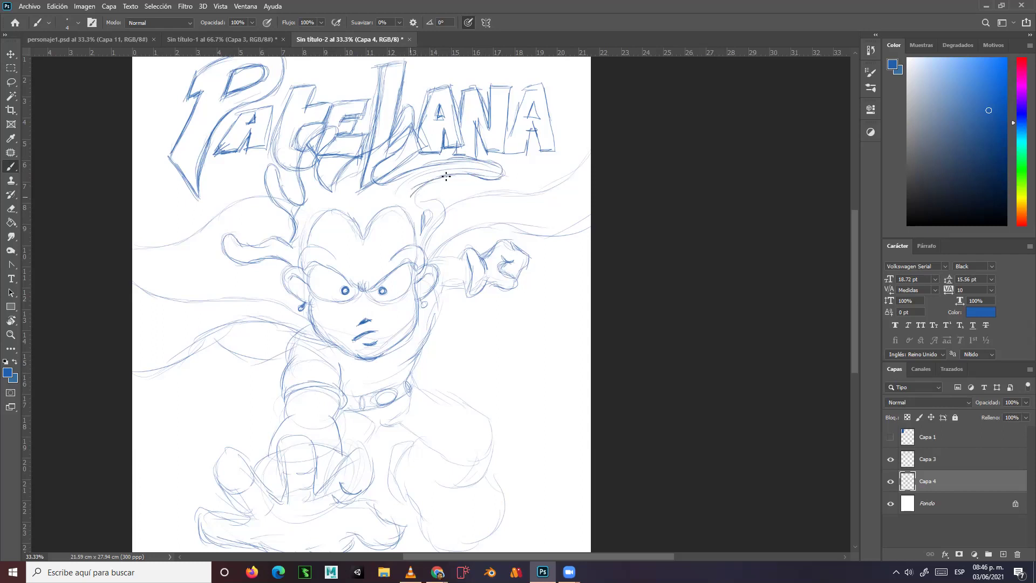
pyautogui.moveTo(475, 159)
pyautogui.mouseDown()
pyautogui.moveTo(425, 252)
pyautogui.moveTo(446, 214)
pyautogui.moveTo(438, 200)
pyautogui.moveTo(416, 202)
pyautogui.moveTo(427, 222)
pyautogui.mouseUp()
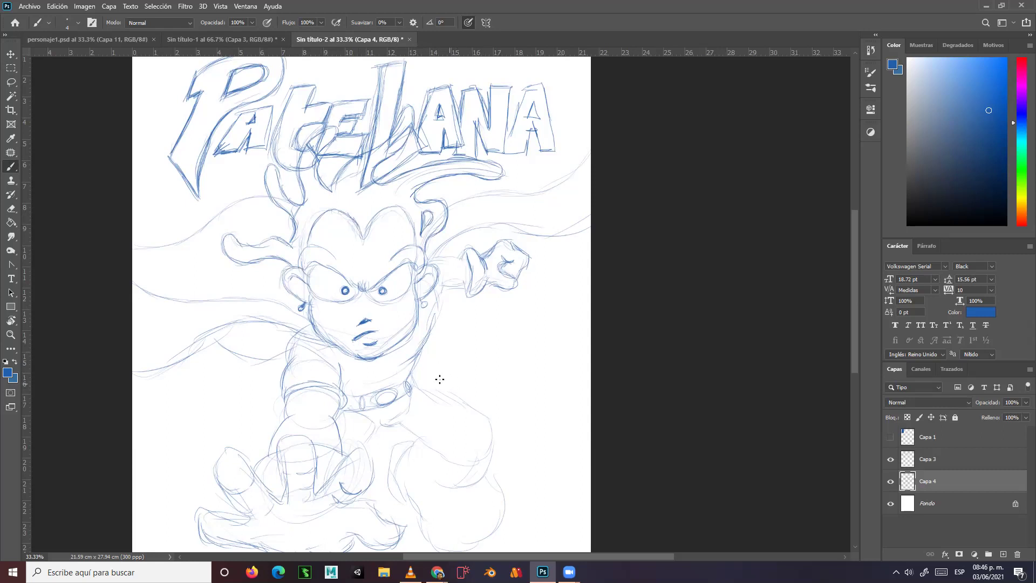
# Darken the cape edges that stream behind the clenched fist toward the page's side
pyautogui.moveTo(450, 367); pyautogui.dragTo(465, 293)
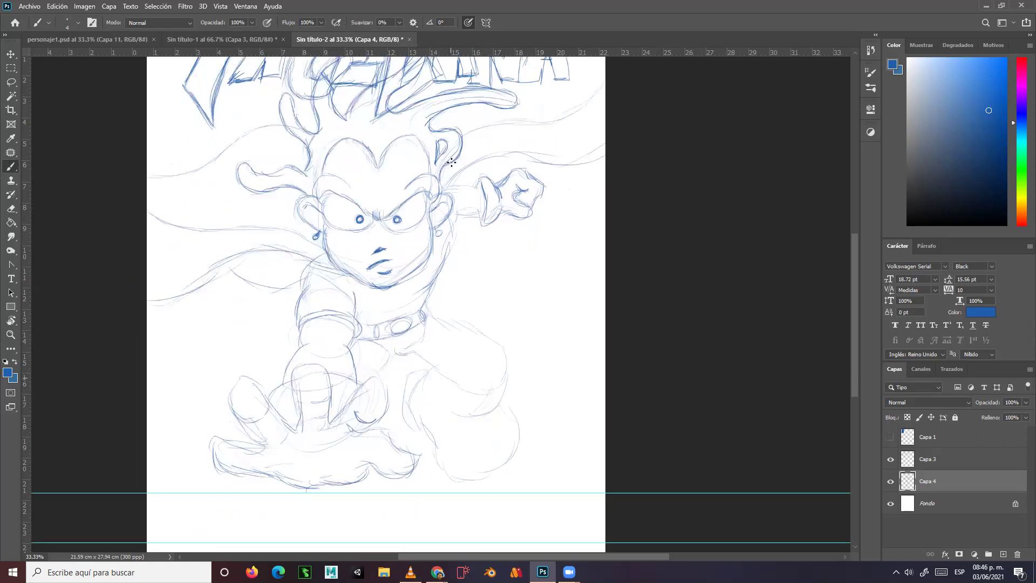
pyautogui.moveTo(440, 197); pyautogui.dragTo(420, 213)
pyautogui.moveTo(443, 149)
pyautogui.mouseDown()
pyautogui.moveTo(556, 127)
pyautogui.moveTo(585, 105)
pyautogui.mouseUp()
pyautogui.moveTo(546, 178)
pyautogui.mouseDown()
pyautogui.moveTo(466, 171)
pyautogui.moveTo(410, 211)
pyautogui.mouseUp()
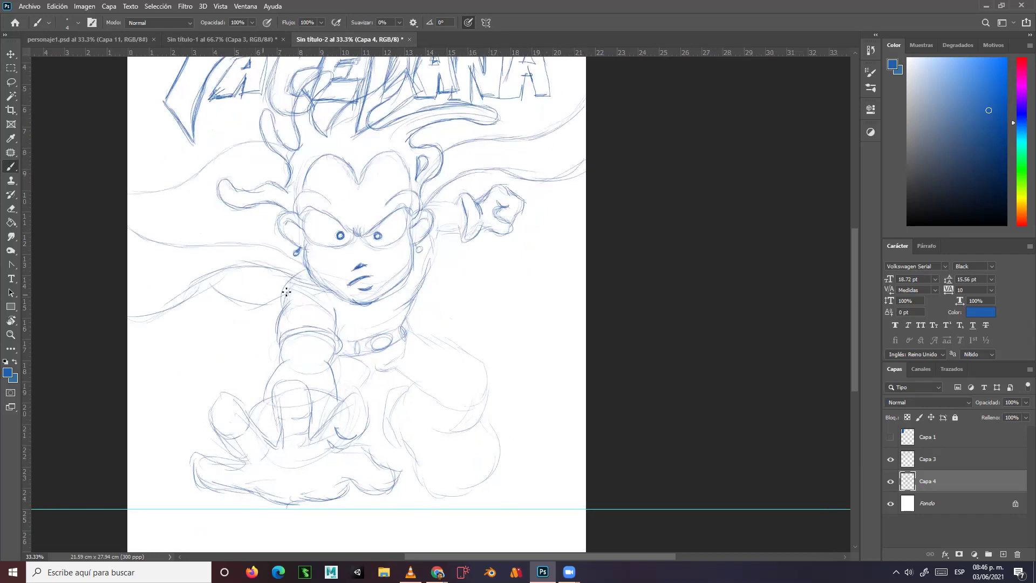
# Darken the cape's wavy edges and folds on the side of the reaching arm, out to the page's edge
pyautogui.moveTo(260, 268)
pyautogui.mouseDown()
pyautogui.moveTo(296, 279)
pyautogui.moveTo(254, 266)
pyautogui.moveTo(326, 291)
pyautogui.mouseUp()
pyautogui.moveTo(272, 273)
pyautogui.mouseDown()
pyautogui.moveTo(209, 275)
pyautogui.moveTo(239, 267)
pyautogui.moveTo(146, 313)
pyautogui.mouseUp()
pyautogui.moveTo(209, 281); pyautogui.dragTo(281, 303)
pyautogui.moveTo(134, 223)
pyautogui.mouseDown()
pyautogui.moveTo(157, 247)
pyautogui.moveTo(183, 252)
pyautogui.mouseUp()
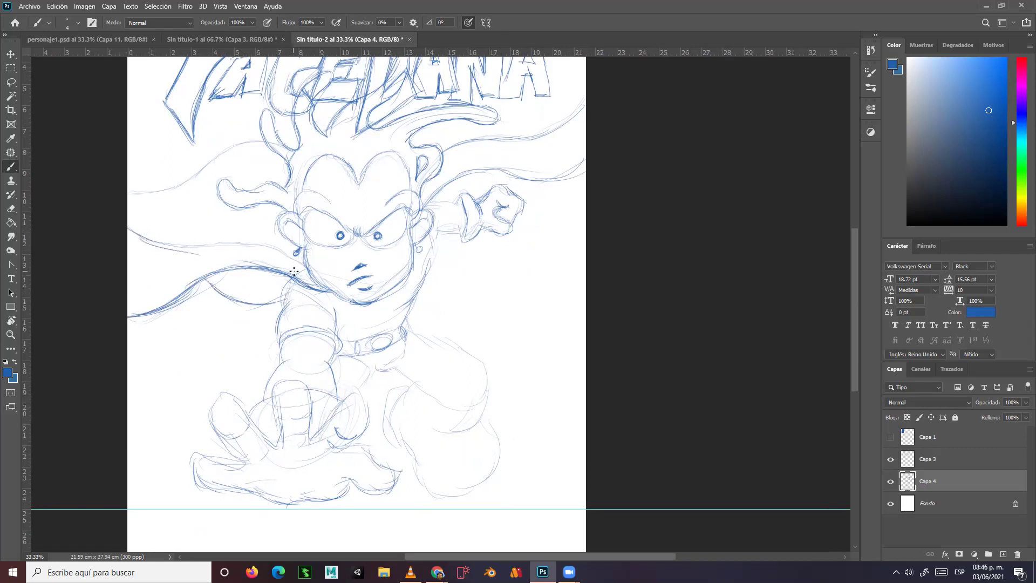
pyautogui.moveTo(278, 250)
pyautogui.mouseDown()
pyautogui.moveTo(240, 239)
pyautogui.moveTo(287, 253)
pyautogui.moveTo(153, 245)
pyautogui.mouseUp()
pyautogui.moveTo(229, 247); pyautogui.dragTo(135, 238)
pyautogui.moveTo(264, 141)
pyautogui.mouseDown()
pyautogui.moveTo(222, 149)
pyautogui.moveTo(163, 188)
pyautogui.moveTo(108, 203)
pyautogui.mouseUp()
# Darken the belt and buckle, the torso and front shoulder outlines, and the rear arm behind the ear
pyautogui.press('space')
pyautogui.moveTo(451, 281)
pyautogui.mouseDown()
pyautogui.moveTo(356, 318)
pyautogui.moveTo(373, 286)
pyautogui.moveTo(355, 302)
pyautogui.moveTo(369, 307)
pyautogui.moveTo(374, 296)
pyautogui.moveTo(365, 319)
pyautogui.moveTo(379, 320)
pyautogui.moveTo(333, 338)
pyautogui.moveTo(366, 322)
pyautogui.mouseUp()
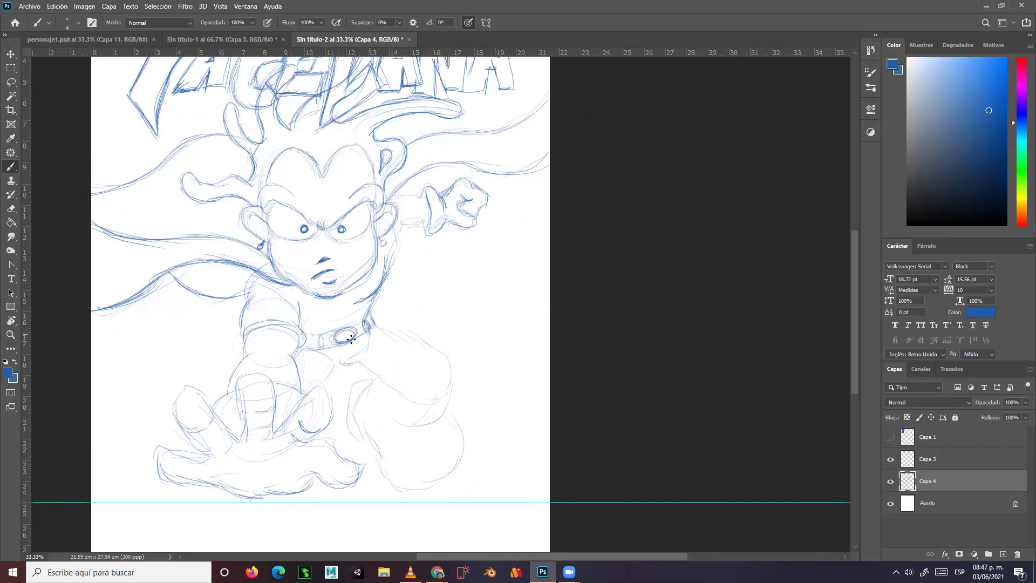
pyautogui.moveTo(318, 349)
pyautogui.mouseDown()
pyautogui.moveTo(357, 323)
pyautogui.moveTo(303, 332)
pyautogui.moveTo(308, 351)
pyautogui.moveTo(346, 341)
pyautogui.mouseUp()
pyautogui.moveTo(298, 304)
pyautogui.mouseDown()
pyautogui.moveTo(300, 323)
pyautogui.moveTo(256, 290)
pyautogui.moveTo(240, 318)
pyautogui.moveTo(259, 273)
pyautogui.mouseUp()
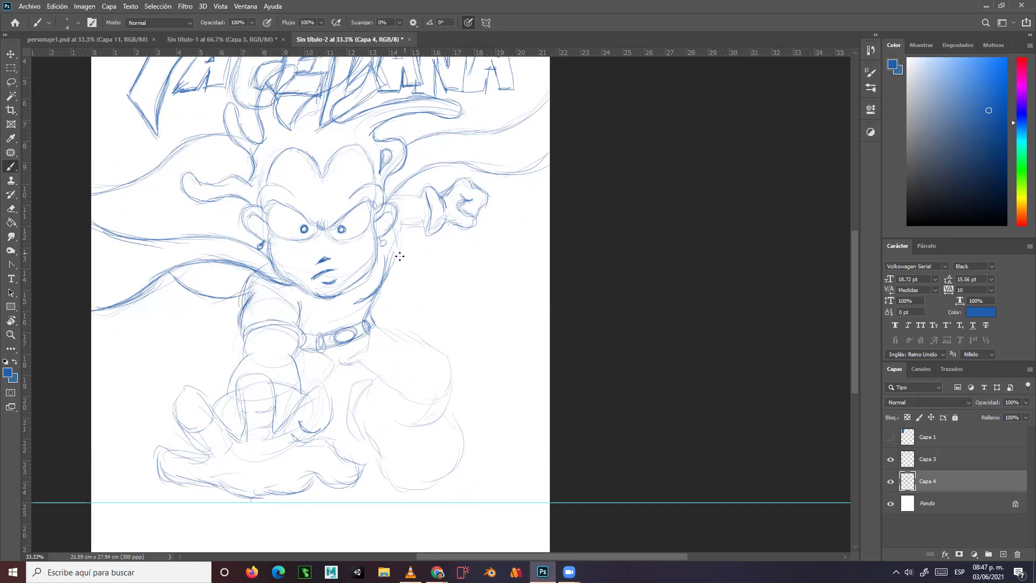
pyautogui.moveTo(388, 233)
pyautogui.mouseDown()
pyautogui.moveTo(397, 229)
pyautogui.moveTo(398, 241)
pyautogui.moveTo(382, 271)
pyautogui.moveTo(409, 198)
pyautogui.moveTo(422, 196)
pyautogui.moveTo(408, 224)
pyautogui.moveTo(425, 188)
pyautogui.mouseUp()
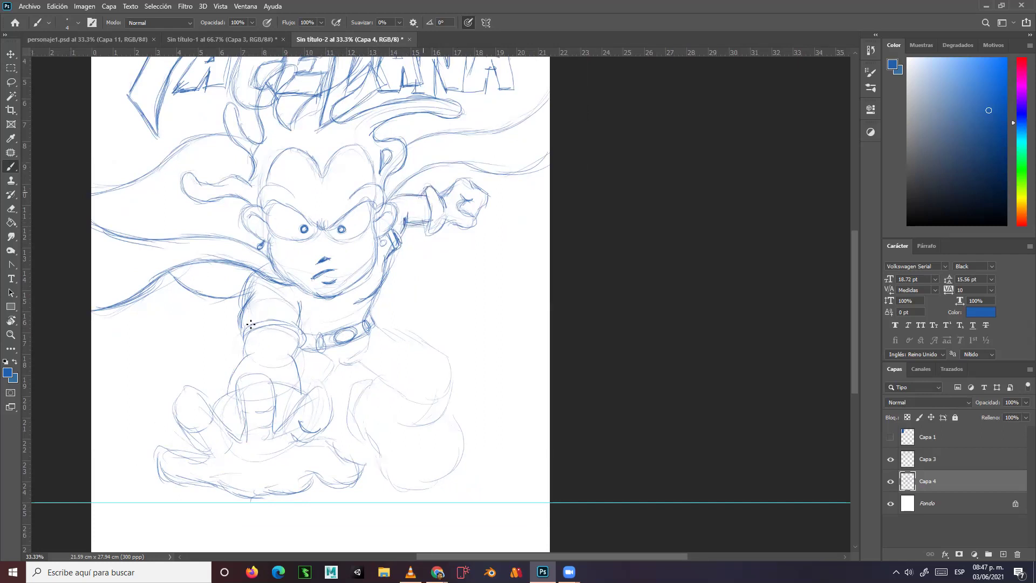
# Reinforce the outlines of the reaching arm's cuff and forearm and of the large hand's palm and fingers
pyautogui.moveTo(255, 325)
pyautogui.mouseDown()
pyautogui.moveTo(294, 327)
pyautogui.moveTo(285, 336)
pyautogui.mouseUp()
pyautogui.moveTo(245, 429)
pyautogui.mouseDown()
pyautogui.moveTo(244, 375)
pyautogui.moveTo(237, 387)
pyautogui.moveTo(249, 380)
pyautogui.moveTo(275, 394)
pyautogui.moveTo(272, 434)
pyautogui.moveTo(301, 403)
pyautogui.moveTo(296, 419)
pyautogui.moveTo(334, 415)
pyautogui.moveTo(304, 398)
pyautogui.moveTo(323, 393)
pyautogui.moveTo(330, 424)
pyautogui.moveTo(296, 448)
pyautogui.moveTo(323, 441)
pyautogui.moveTo(353, 455)
pyautogui.moveTo(337, 453)
pyautogui.moveTo(343, 481)
pyautogui.moveTo(353, 471)
pyautogui.moveTo(346, 467)
pyautogui.moveTo(337, 484)
pyautogui.moveTo(352, 476)
pyautogui.moveTo(281, 483)
pyautogui.moveTo(290, 490)
pyautogui.moveTo(254, 495)
pyautogui.moveTo(261, 499)
pyautogui.moveTo(278, 492)
pyautogui.moveTo(221, 492)
pyautogui.mouseUp()
pyautogui.moveTo(161, 470)
pyautogui.mouseDown()
pyautogui.moveTo(163, 447)
pyautogui.moveTo(184, 460)
pyautogui.moveTo(172, 476)
pyautogui.moveTo(193, 476)
pyautogui.moveTo(182, 485)
pyautogui.moveTo(159, 474)
pyautogui.moveTo(176, 459)
pyautogui.moveTo(202, 484)
pyautogui.moveTo(190, 481)
pyautogui.moveTo(189, 462)
pyautogui.moveTo(202, 459)
pyautogui.moveTo(222, 490)
pyautogui.mouseUp()
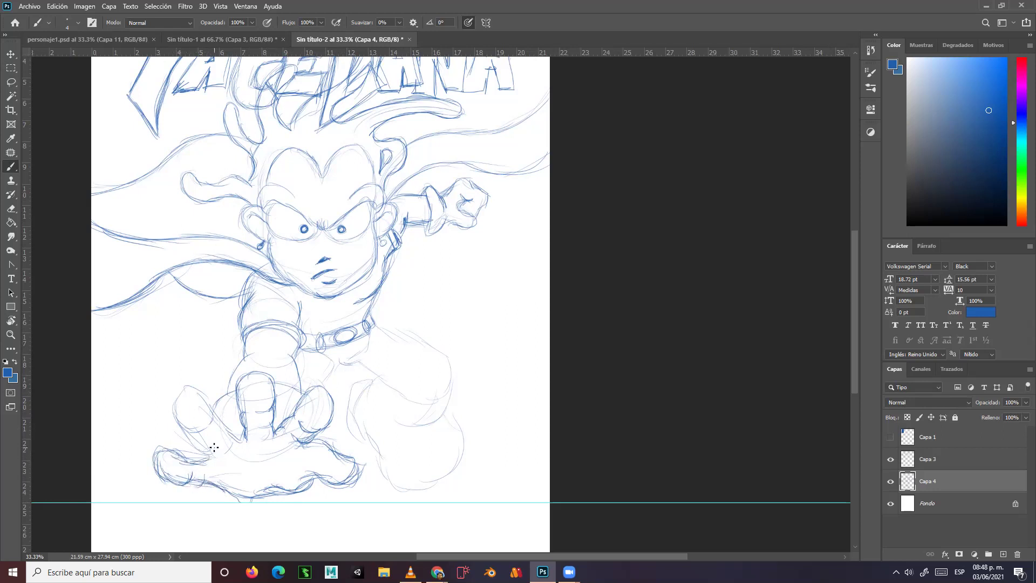
pyautogui.moveTo(174, 418)
pyautogui.mouseDown()
pyautogui.moveTo(196, 384)
pyautogui.moveTo(205, 422)
pyautogui.moveTo(210, 407)
pyautogui.moveTo(176, 414)
pyautogui.moveTo(204, 437)
pyautogui.moveTo(180, 427)
pyautogui.moveTo(212, 436)
pyautogui.moveTo(197, 442)
pyautogui.moveTo(217, 417)
pyautogui.moveTo(223, 432)
pyautogui.moveTo(208, 449)
pyautogui.moveTo(248, 443)
pyautogui.mouseUp()
pyautogui.moveTo(214, 410)
pyautogui.mouseDown()
pyautogui.moveTo(240, 392)
pyautogui.moveTo(220, 401)
pyautogui.moveTo(295, 394)
pyautogui.mouseUp()
pyautogui.moveTo(225, 399)
pyautogui.mouseDown()
pyautogui.moveTo(251, 356)
pyautogui.moveTo(226, 396)
pyautogui.moveTo(242, 361)
pyautogui.moveTo(224, 383)
pyautogui.moveTo(288, 361)
pyautogui.moveTo(300, 387)
pyautogui.mouseUp()
pyautogui.moveTo(289, 360); pyautogui.dragTo(301, 394)
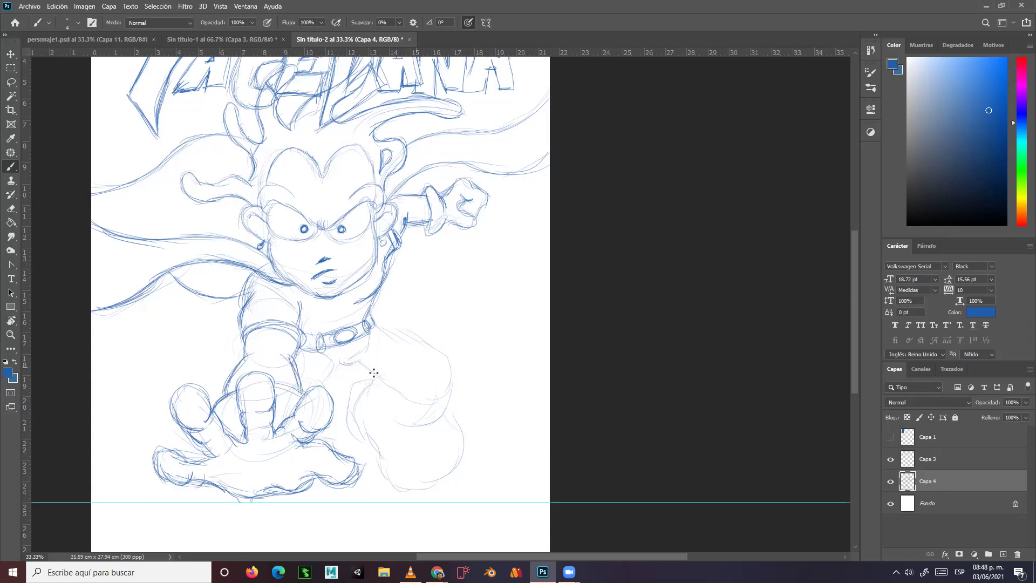
# Refine the hip and bent thigh with darker contours, and add curved folds beneath the knee
pyautogui.moveTo(351, 365)
pyautogui.mouseDown()
pyautogui.moveTo(339, 362)
pyautogui.moveTo(317, 388)
pyautogui.moveTo(379, 377)
pyautogui.moveTo(442, 400)
pyautogui.mouseUp()
pyautogui.moveTo(378, 327)
pyautogui.mouseDown()
pyautogui.moveTo(447, 376)
pyautogui.moveTo(425, 344)
pyautogui.moveTo(447, 386)
pyautogui.mouseUp()
pyautogui.moveTo(395, 364)
pyautogui.mouseDown()
pyautogui.moveTo(421, 378)
pyautogui.moveTo(357, 394)
pyautogui.moveTo(382, 415)
pyautogui.mouseUp()
pyautogui.moveTo(443, 397)
pyautogui.mouseDown()
pyautogui.moveTo(428, 409)
pyautogui.moveTo(390, 399)
pyautogui.moveTo(449, 405)
pyautogui.mouseUp()
pyautogui.moveTo(385, 397); pyautogui.dragTo(412, 423)
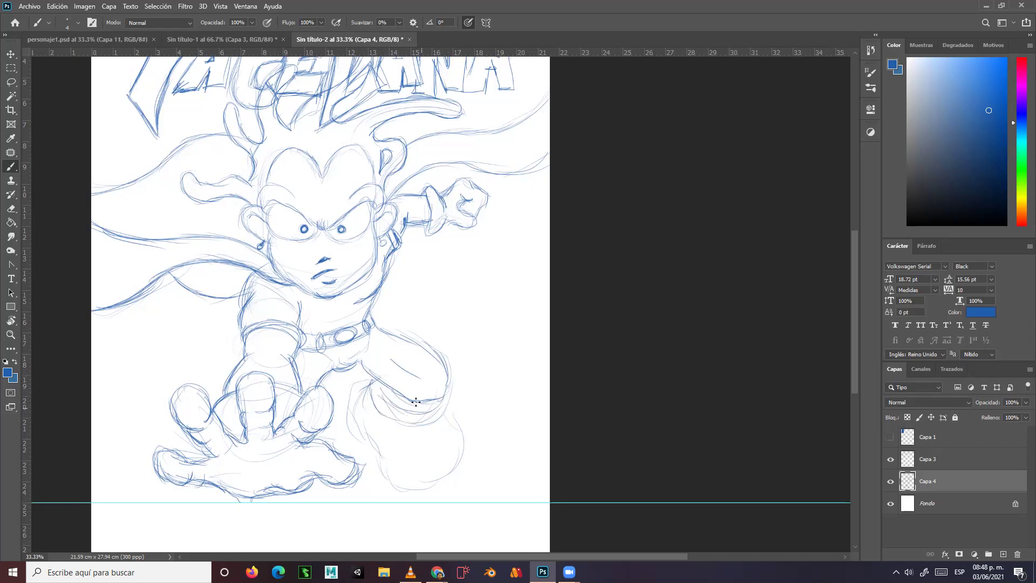
# Cover the bulky lower leg with curved fold lines and reinforce its outer contour
pyautogui.moveTo(366, 386)
pyautogui.mouseDown()
pyautogui.moveTo(354, 428)
pyautogui.moveTo(420, 438)
pyautogui.moveTo(386, 429)
pyautogui.mouseUp()
pyautogui.moveTo(447, 419); pyautogui.dragTo(395, 444)
pyautogui.moveTo(366, 402)
pyautogui.mouseDown()
pyautogui.moveTo(360, 430)
pyautogui.moveTo(370, 425)
pyautogui.moveTo(401, 451)
pyautogui.mouseUp()
pyautogui.moveTo(444, 396)
pyautogui.mouseDown()
pyautogui.moveTo(427, 425)
pyautogui.moveTo(435, 463)
pyautogui.moveTo(389, 447)
pyautogui.moveTo(389, 474)
pyautogui.moveTo(398, 466)
pyautogui.mouseUp()
pyautogui.moveTo(454, 419); pyautogui.dragTo(479, 363)
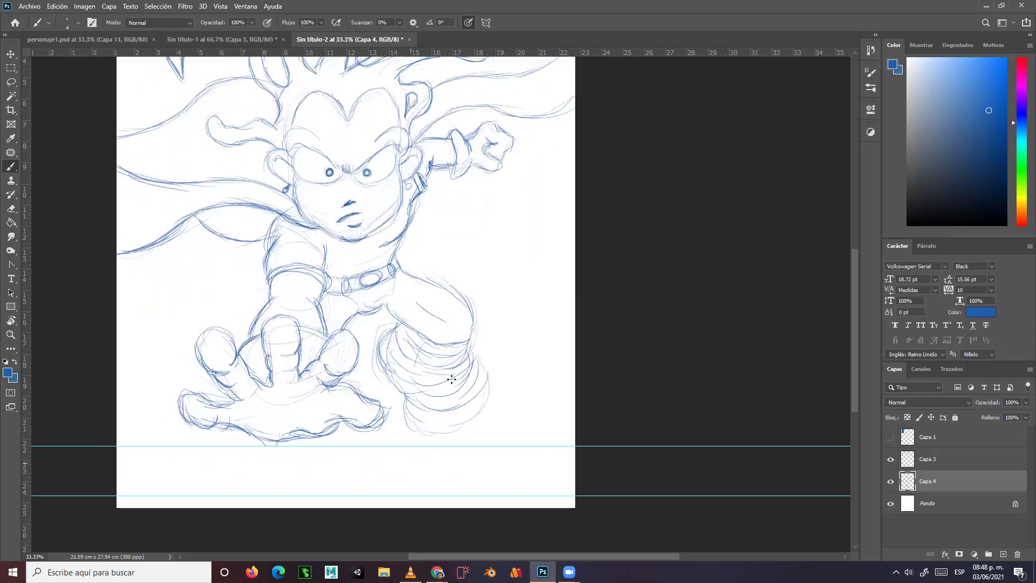
pyautogui.moveTo(421, 416); pyautogui.dragTo(464, 374)
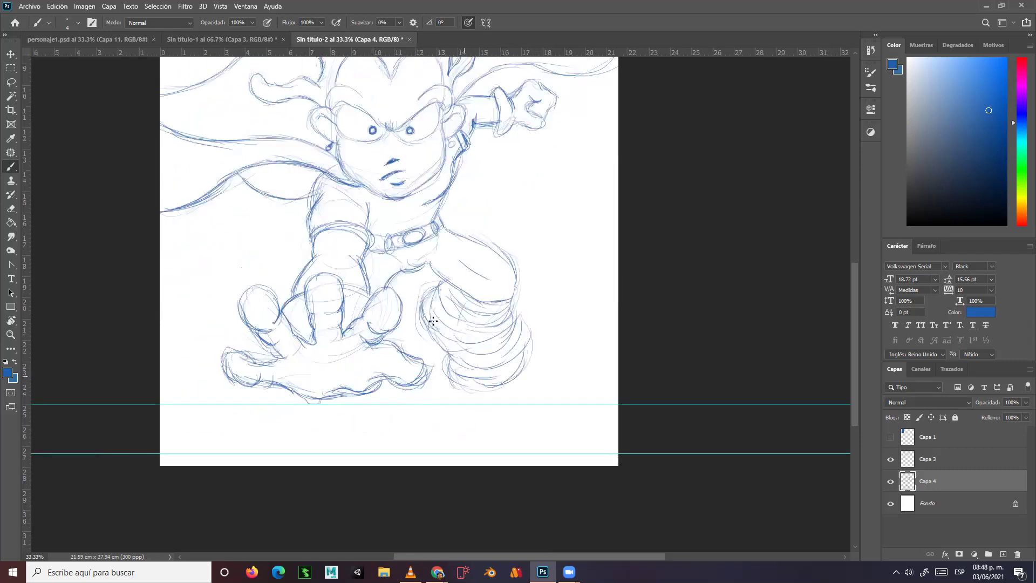
pyautogui.moveTo(415, 294)
pyautogui.mouseDown()
pyautogui.moveTo(426, 323)
pyautogui.moveTo(475, 357)
pyautogui.moveTo(507, 324)
pyautogui.moveTo(448, 285)
pyautogui.moveTo(459, 313)
pyautogui.moveTo(442, 321)
pyautogui.mouseUp()
# Draw loose wavy strands trailing from the bent thigh and bulky lower leg, and a tapering band extending down beneath the large hand
pyautogui.moveTo(510, 234)
pyautogui.mouseDown()
pyautogui.moveTo(526, 182)
pyautogui.moveTo(552, 173)
pyautogui.mouseUp()
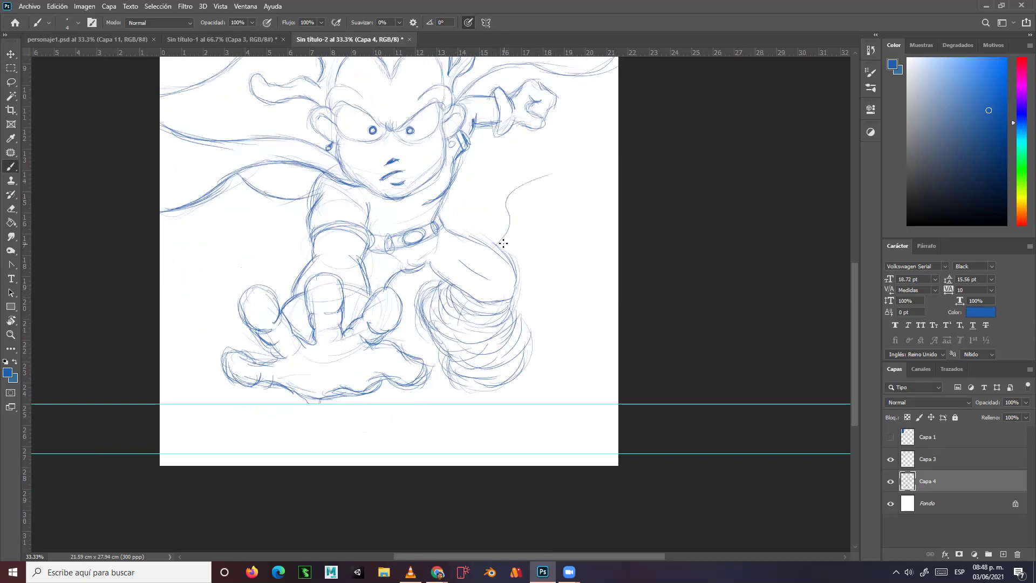
pyautogui.moveTo(518, 224); pyautogui.dragTo(553, 176)
pyautogui.moveTo(523, 333)
pyautogui.mouseDown()
pyautogui.moveTo(585, 319)
pyautogui.moveTo(585, 294)
pyautogui.moveTo(546, 335)
pyautogui.moveTo(519, 333)
pyautogui.mouseUp()
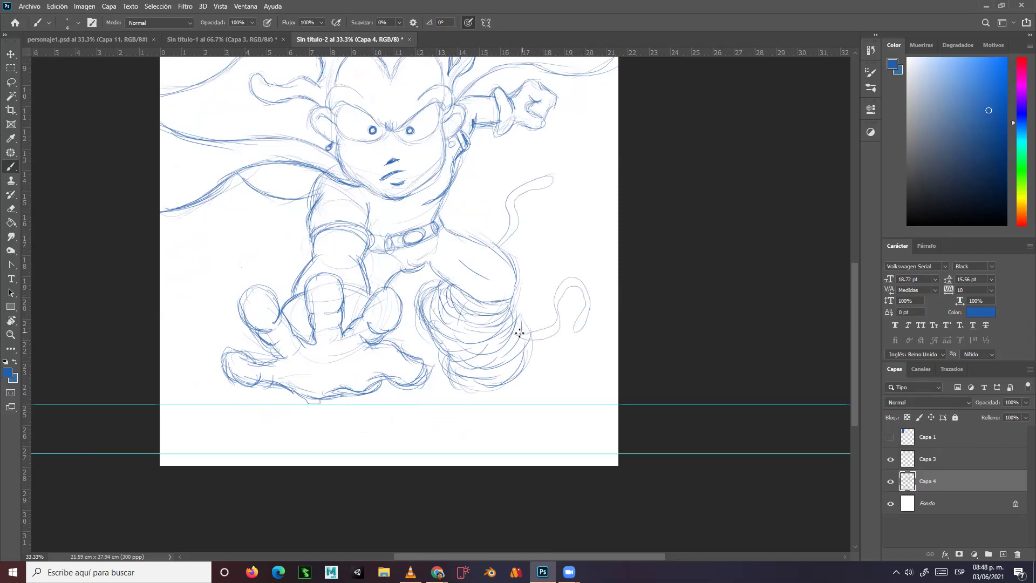
pyautogui.moveTo(448, 387)
pyautogui.mouseDown()
pyautogui.moveTo(408, 432)
pyautogui.moveTo(430, 416)
pyautogui.mouseUp()
pyautogui.moveTo(267, 391)
pyautogui.mouseDown()
pyautogui.moveTo(211, 453)
pyautogui.moveTo(263, 408)
pyautogui.mouseUp()
# Remove the two horizontal guides that cross the lower part of the page
pyautogui.click(11, 54)
pyautogui.moveTo(81, 404); pyautogui.dragTo(142, 22)
pyautogui.moveTo(121, 454); pyautogui.dragTo(25, 410)
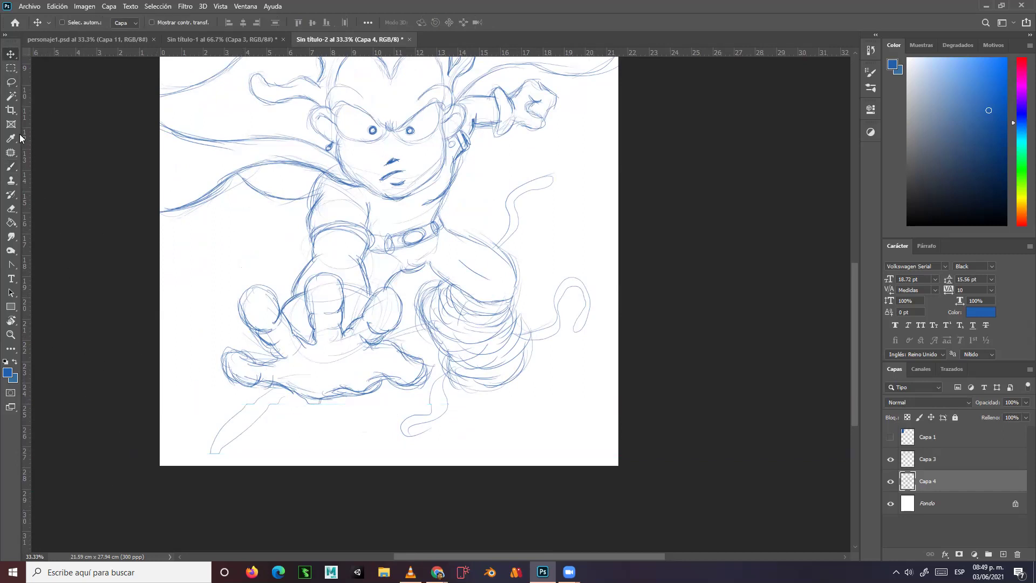
# Reinforce the outlines of the tapering band beneath the large hand with the Brush
pyautogui.click(11, 166)
pyautogui.moveTo(291, 399)
pyautogui.mouseDown()
pyautogui.moveTo(222, 452)
pyautogui.moveTo(239, 428)
pyautogui.moveTo(219, 430)
pyautogui.moveTo(269, 397)
pyautogui.moveTo(237, 436)
pyautogui.moveTo(315, 393)
pyautogui.moveTo(226, 372)
pyautogui.moveTo(229, 354)
pyautogui.moveTo(285, 360)
pyautogui.mouseUp()
pyautogui.moveTo(275, 318)
pyautogui.mouseDown()
pyautogui.moveTo(241, 305)
pyautogui.moveTo(253, 278)
pyautogui.moveTo(278, 320)
pyautogui.mouseUp()
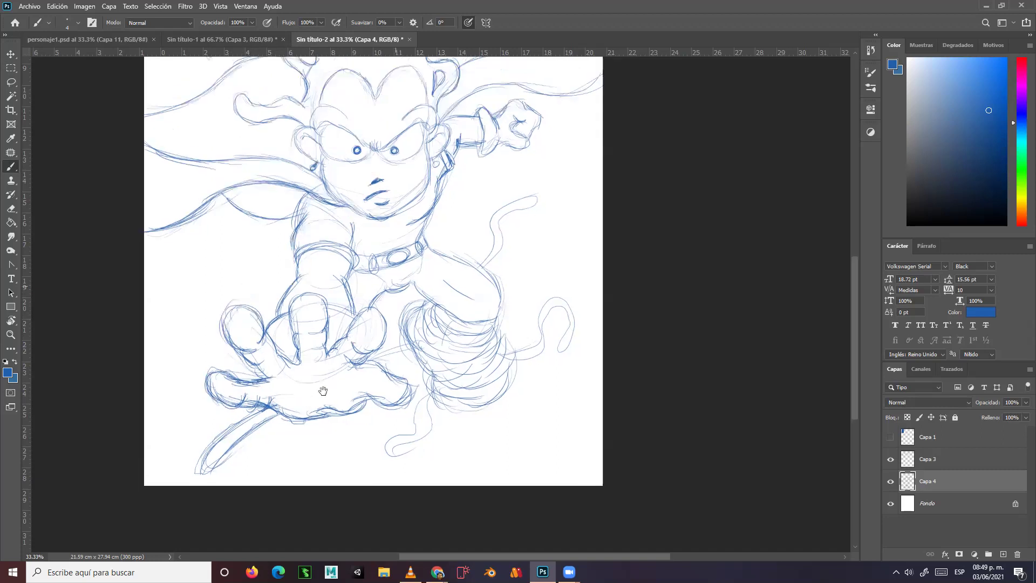
# Move Capa 4 above Capa 3, make Capa 1 visible, and place Capa 1 directly below Capa 4
pyautogui.moveTo(344, 98); pyautogui.dragTo(288, 184)
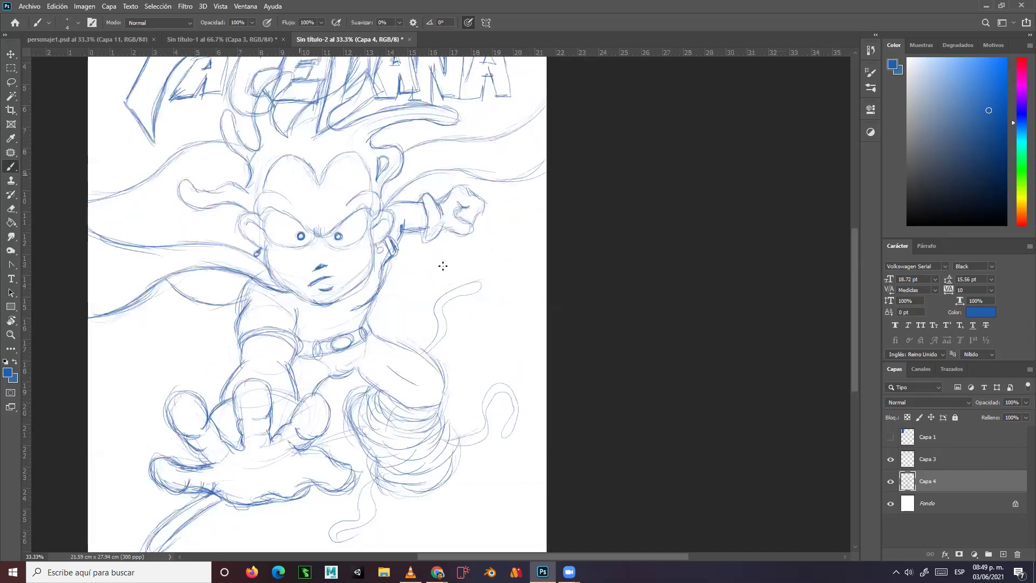
pyautogui.hotkey('ctrl', '-')
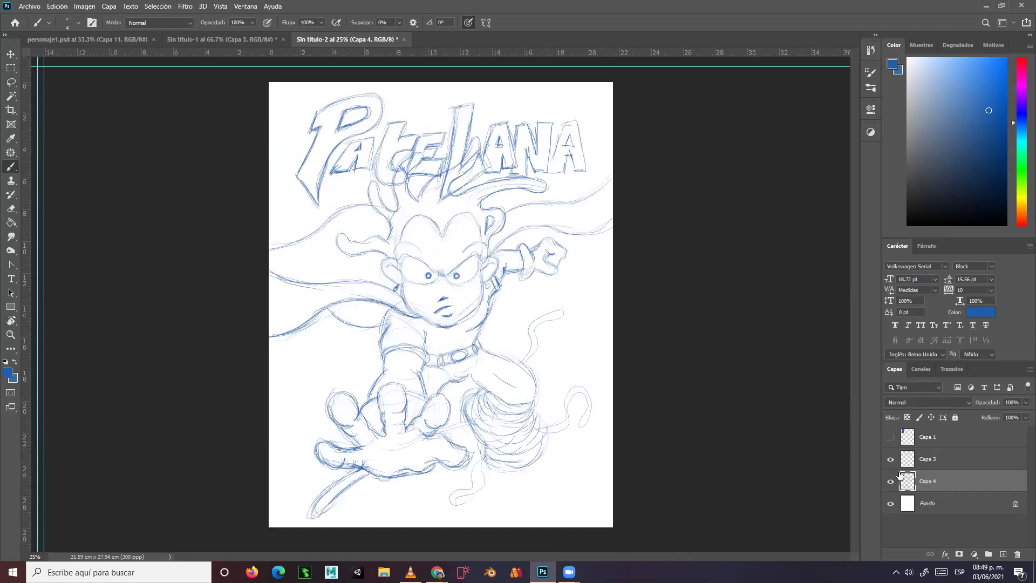
pyautogui.moveTo(948, 485); pyautogui.dragTo(916, 464)
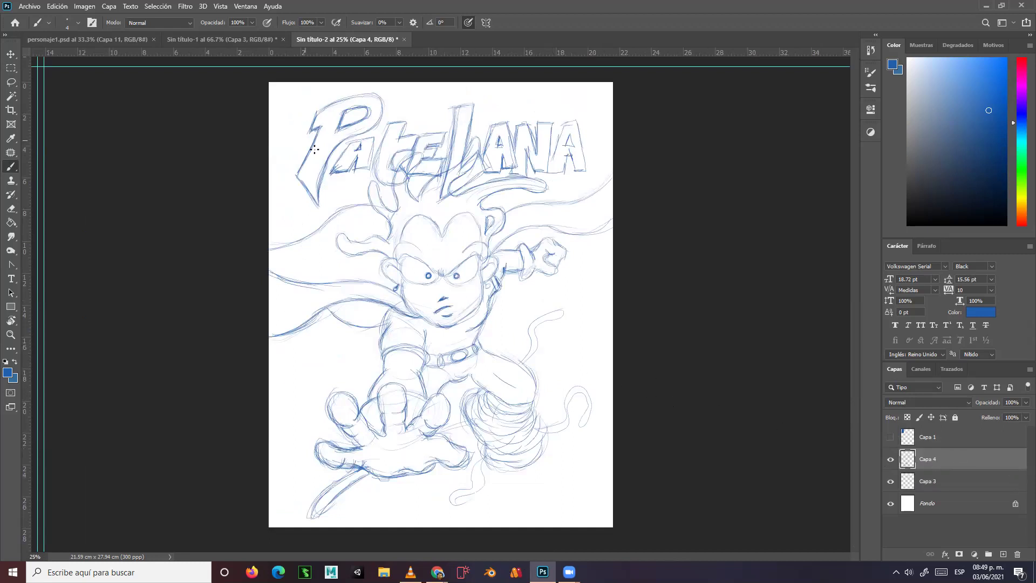
pyautogui.click(891, 437)
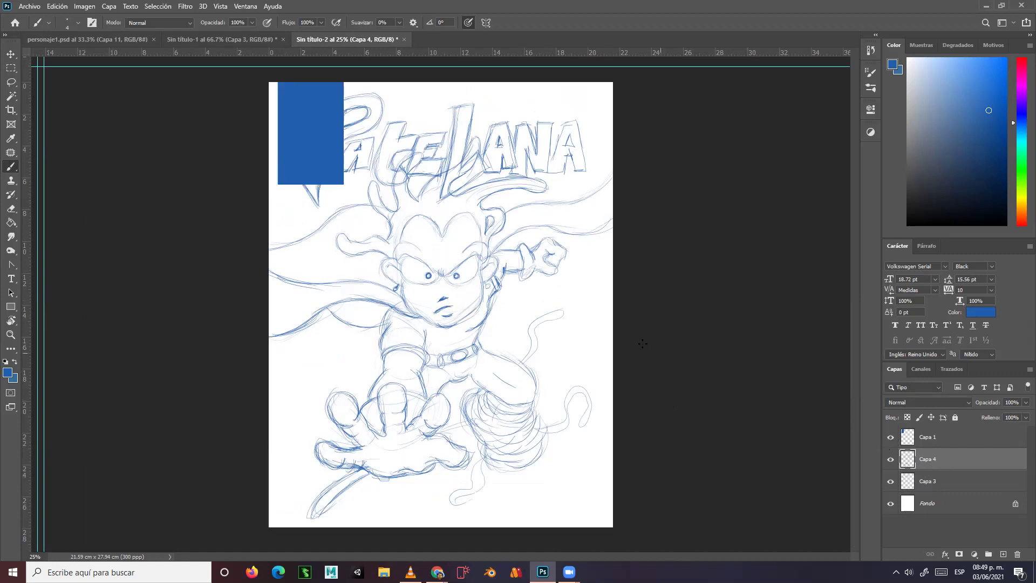
pyautogui.keyDown('shift'); pyautogui.click(946, 437); pyautogui.keyUp('shift')
pyautogui.moveTo(946, 439); pyautogui.dragTo(944, 465)
# Apply a Color Overlay layer style to Capa 1 in a medium violet-blue with Normal blending at 100% opacity
pyautogui.click(109, 6)
pyautogui.moveTo(184, 112)
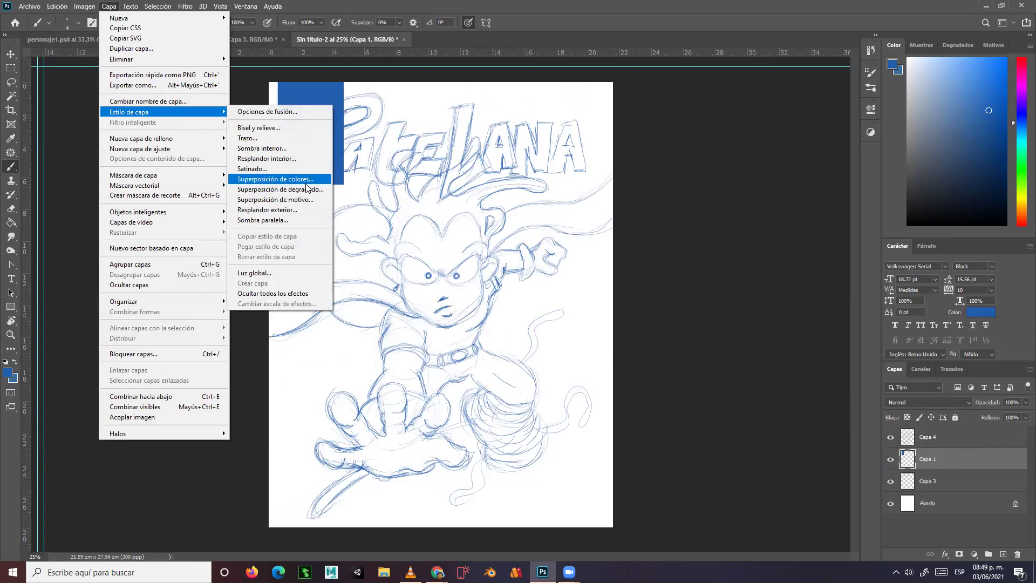
pyautogui.click(306, 182)
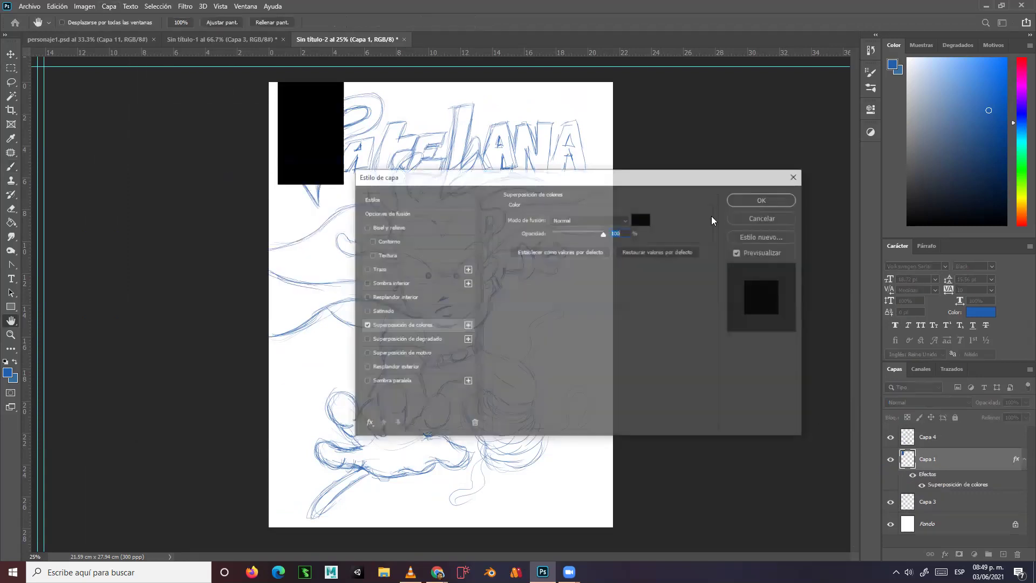
pyautogui.click(642, 220)
pyautogui.moveTo(219, 257); pyautogui.dragTo(189, 264)
pyautogui.moveTo(292, 346); pyautogui.dragTo(297, 303)
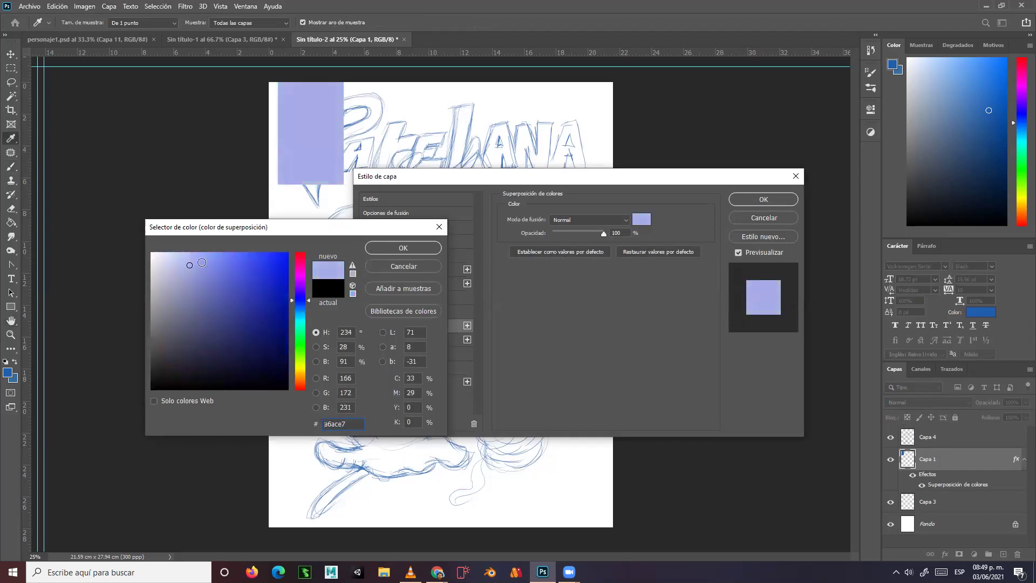
pyautogui.click(227, 268)
pyautogui.click(403, 248)
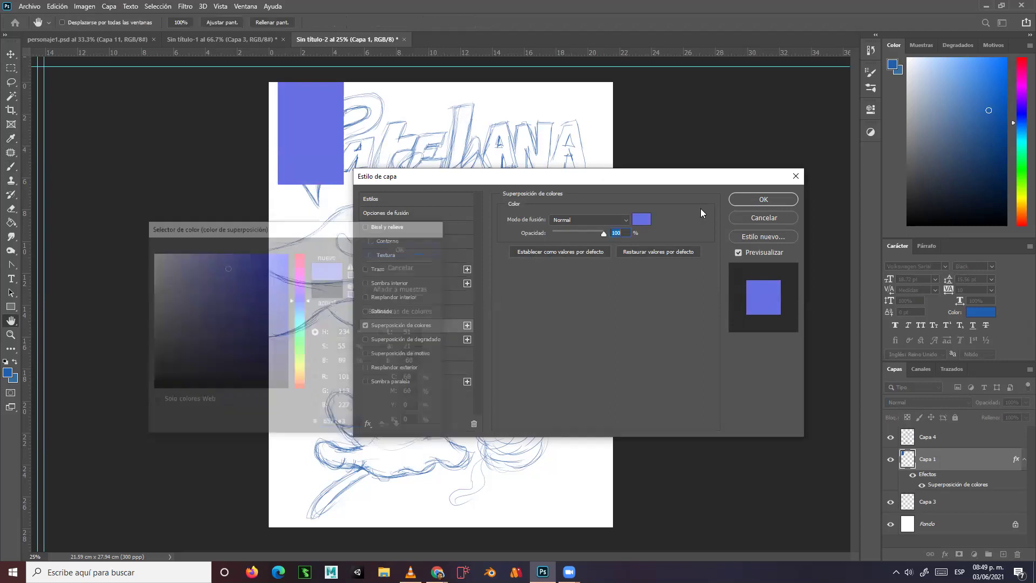
pyautogui.click(763, 199)
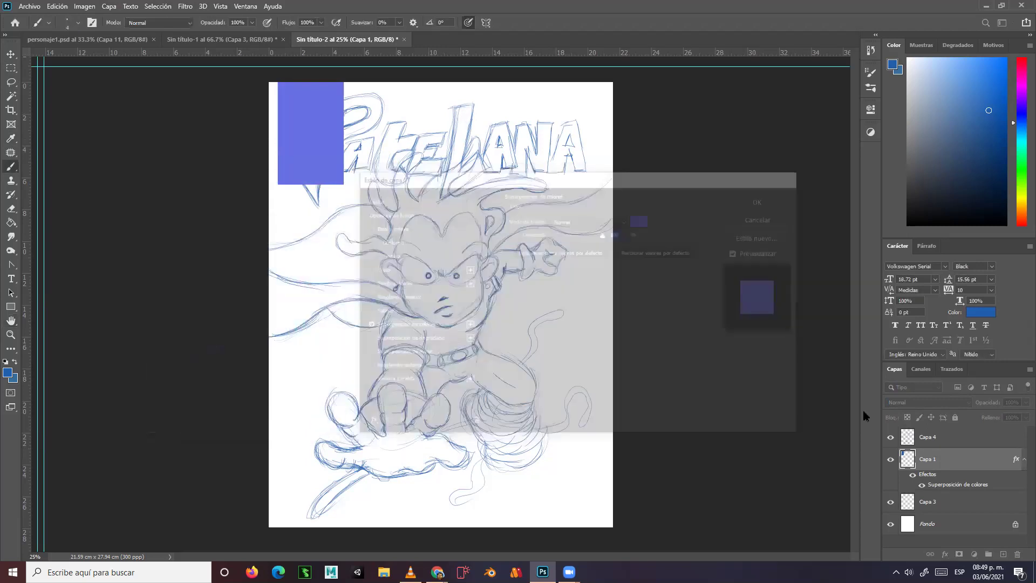
# Move Capa 3 above Capa 4 to the top of the layer stack
pyautogui.click(896, 437)
pyautogui.click(896, 437)
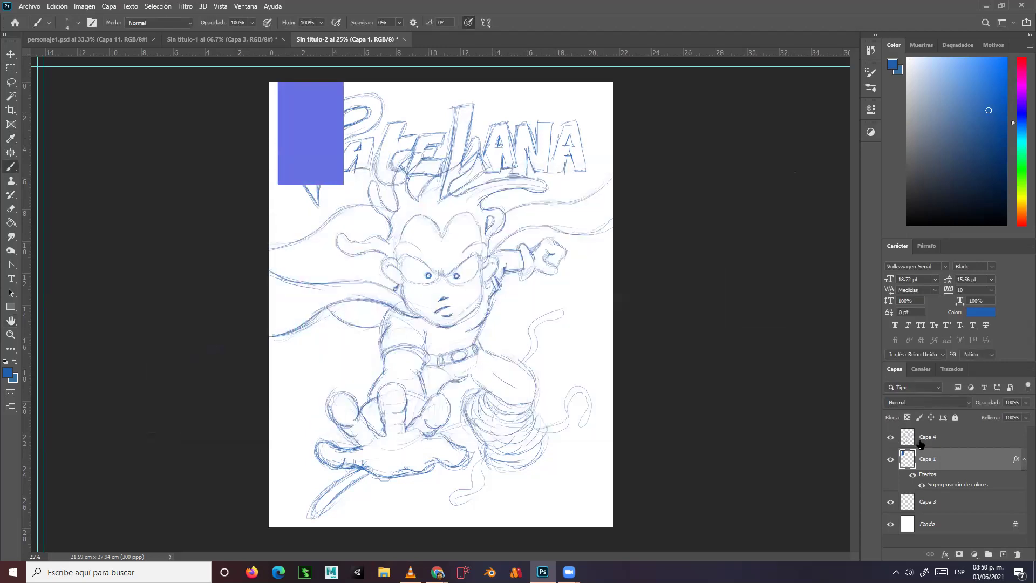
pyautogui.click(947, 505)
pyautogui.moveTo(947, 506); pyautogui.dragTo(950, 431)
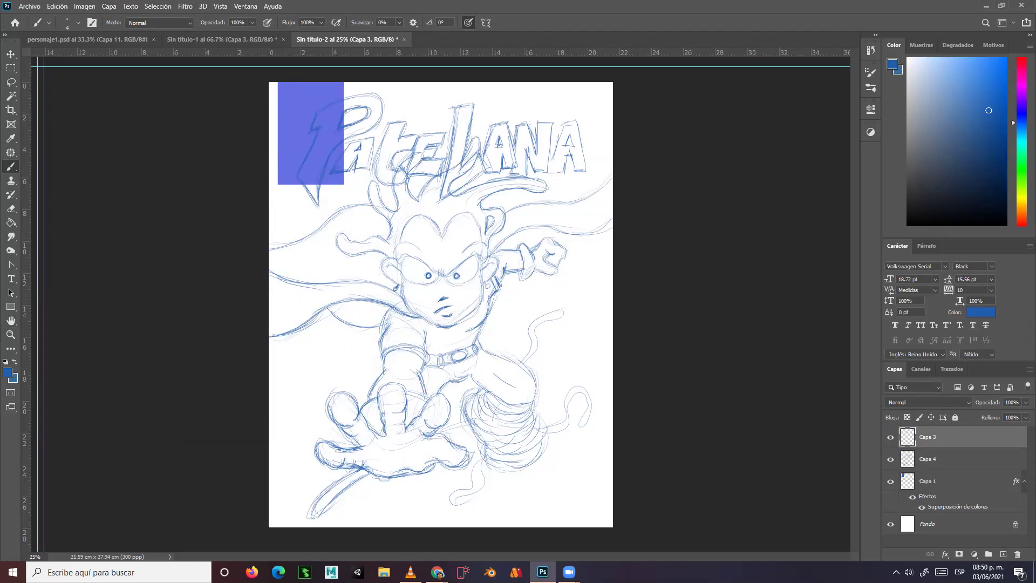
# Switch to WhatsApp Web to view the shared "MAT-ANGUS" character drawing, close the image, and return to Photoshop
pyautogui.hotkey('alt', 'Tab')
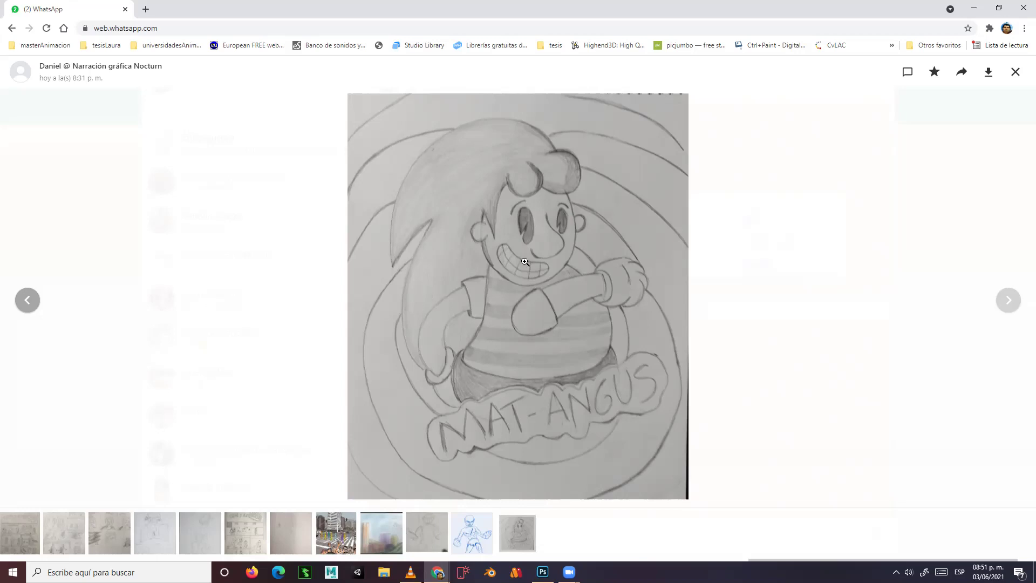
pyautogui.click(1013, 73)
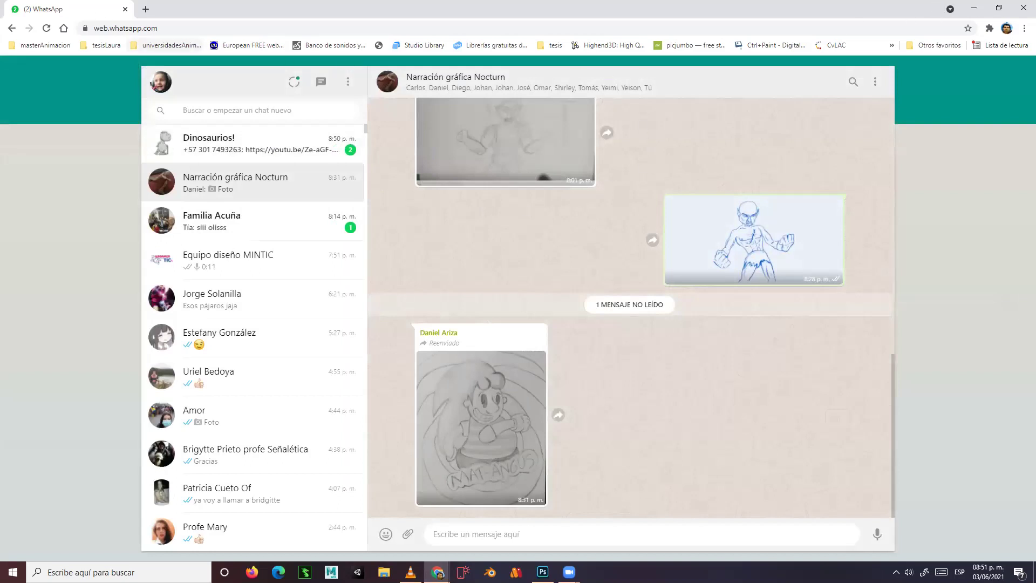
pyautogui.hotkey('alt', 'Tab')
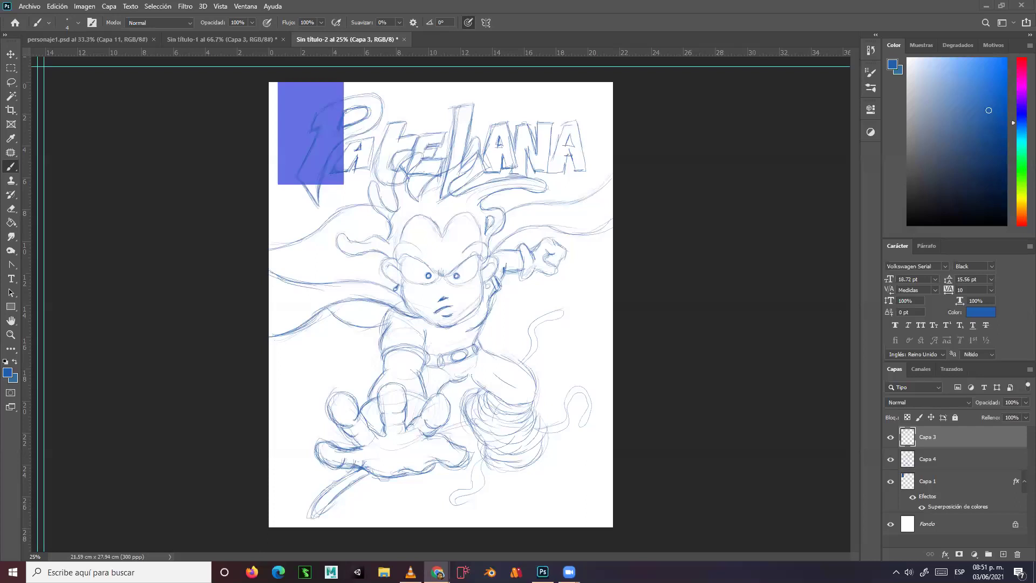